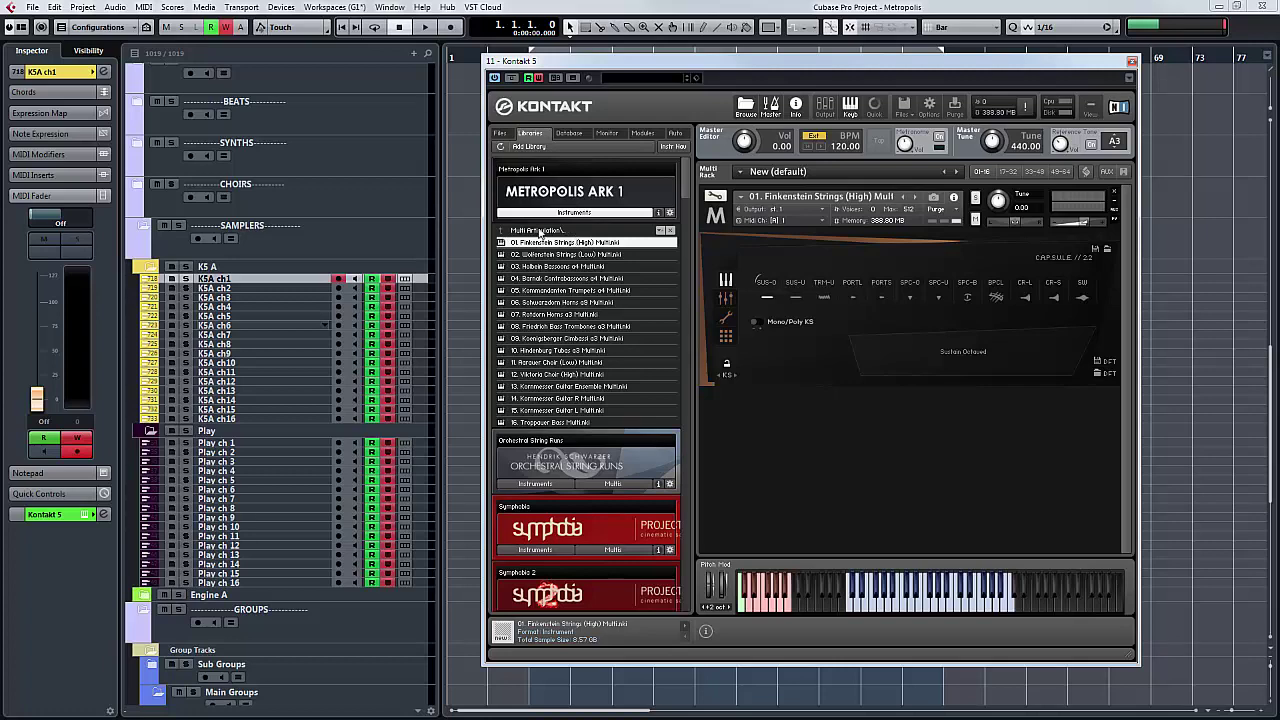
# - Load Tremolo Decresc into the first articulation slot of Finkenstein Strings (High) in place of Sustain Octaved
pyautogui.click(551, 232)
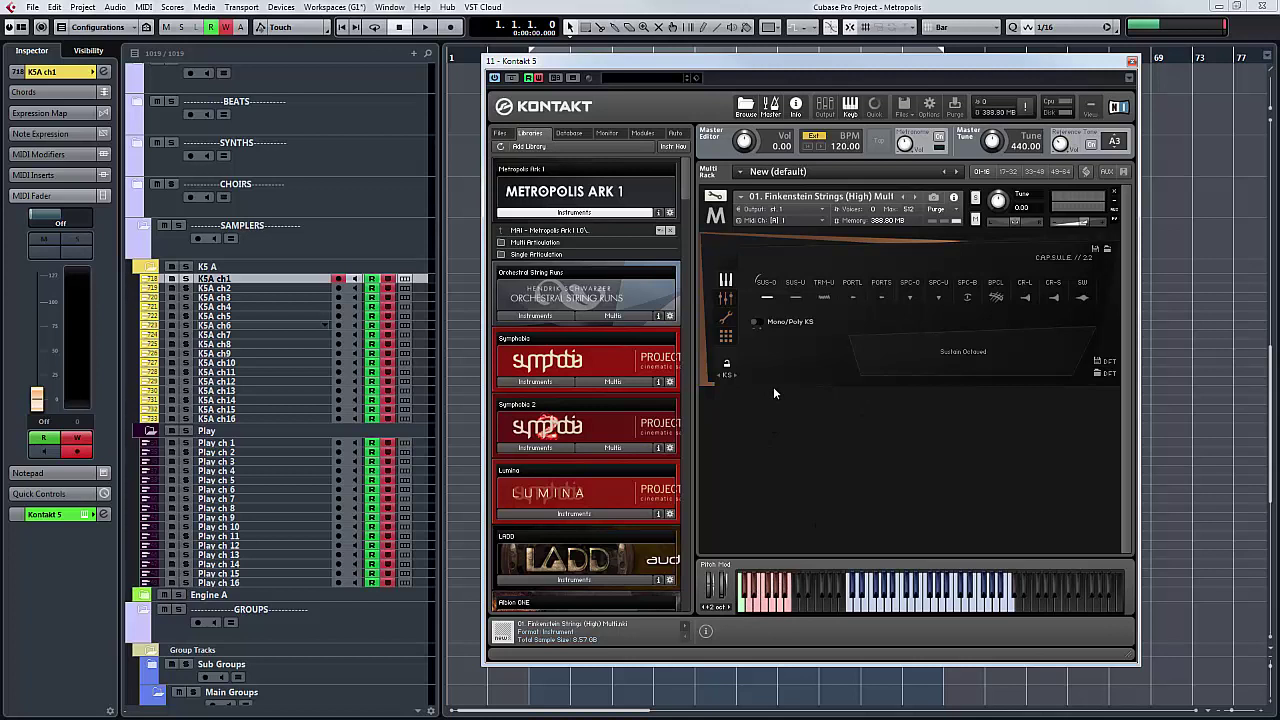
pyautogui.click(765, 284)
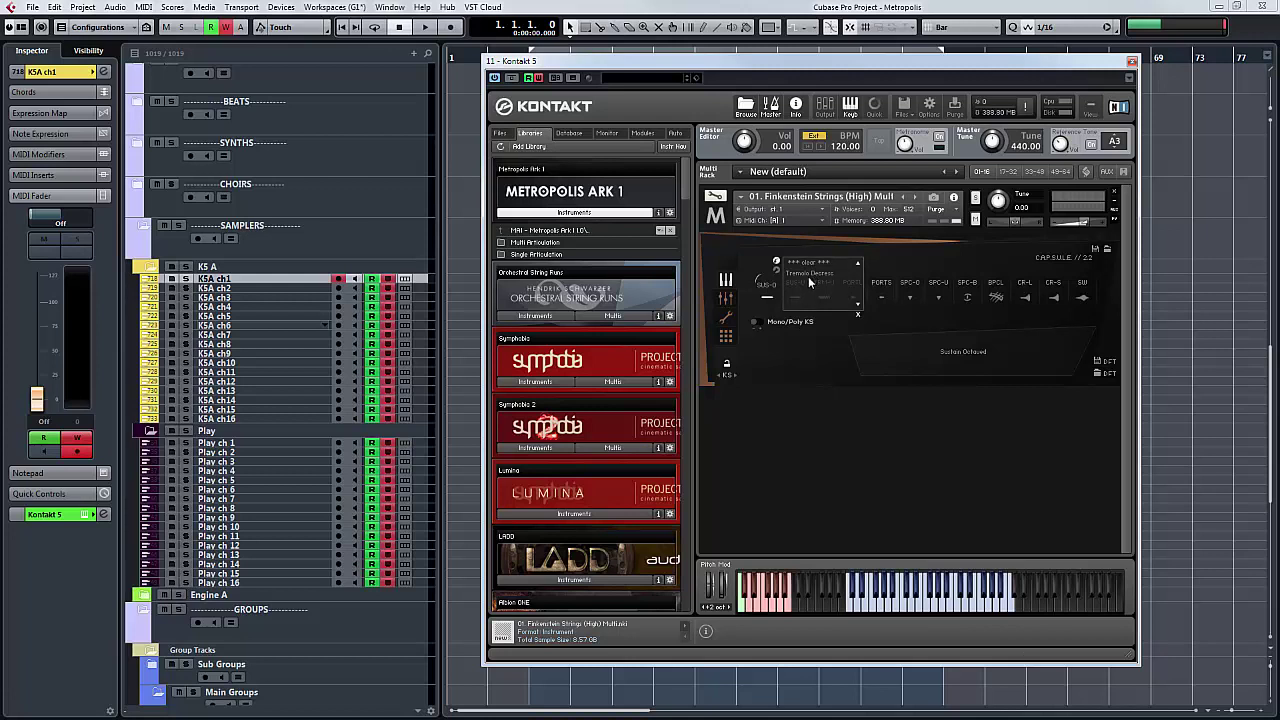
pyautogui.click(810, 276)
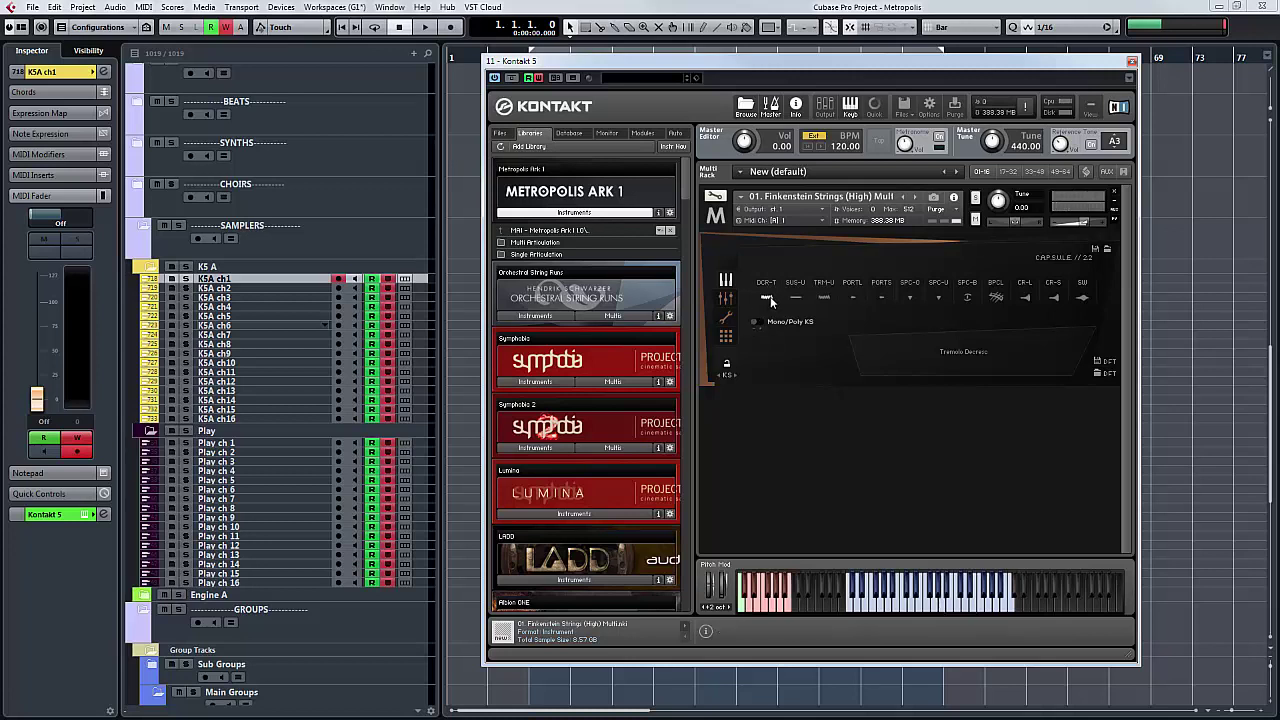
# - Restore Sustain Octaved in the first articulation slot and check the slot's list of alternatives again
pyautogui.click(768, 283)
pyautogui.click(790, 300)
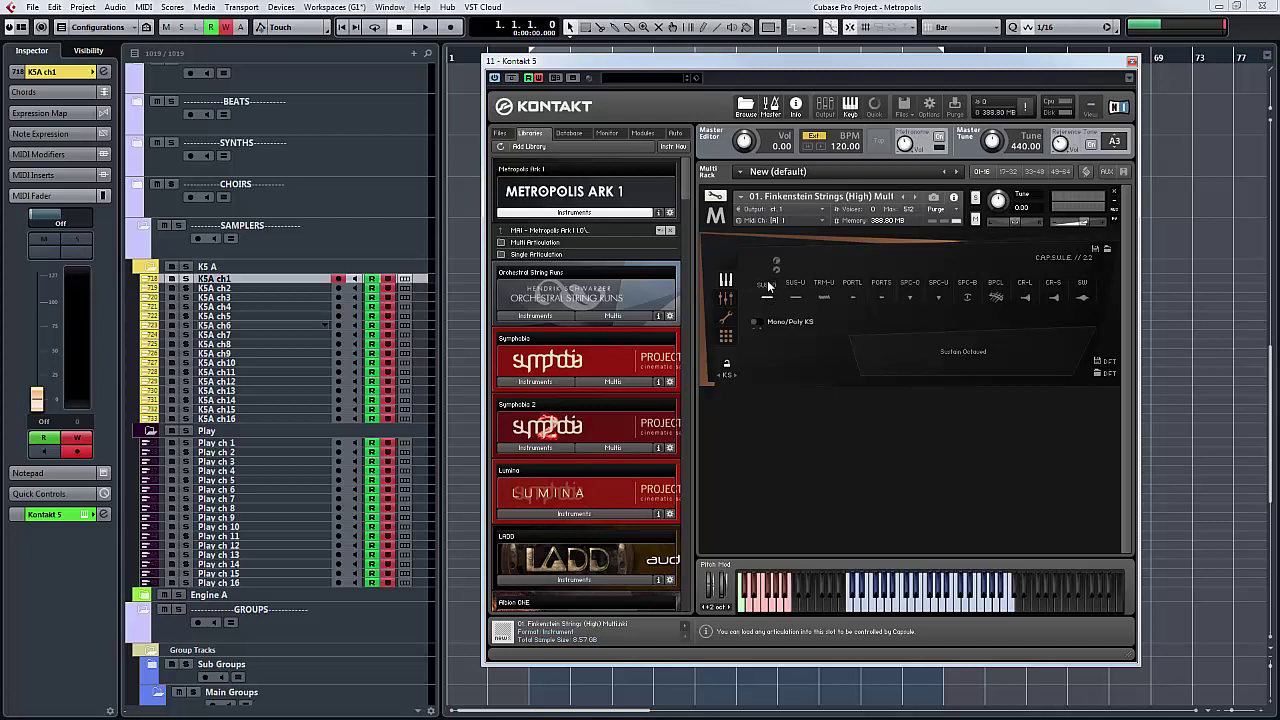
pyautogui.click(776, 264)
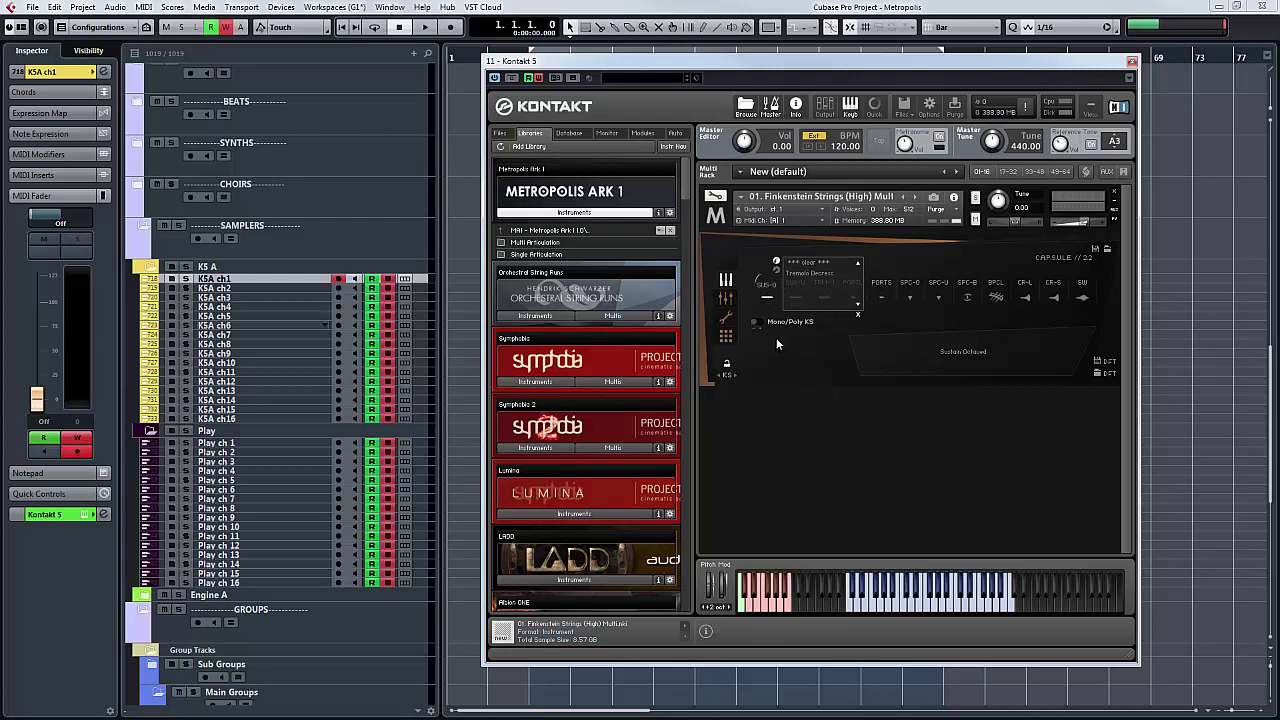
pyautogui.click(758, 307)
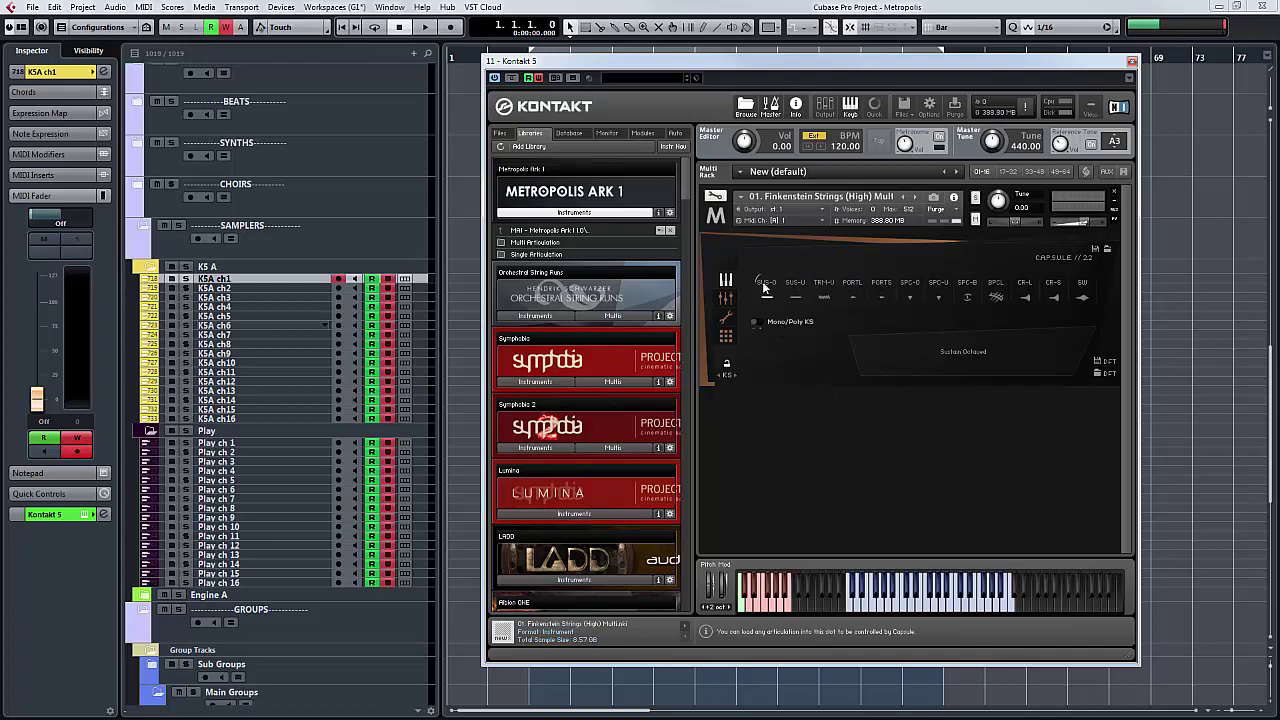
# - Show the Multi Articulation instruments of Metropolis Ark 1 and view the alternatives for the Sustain Octaved slot
pyautogui.click(603, 243)
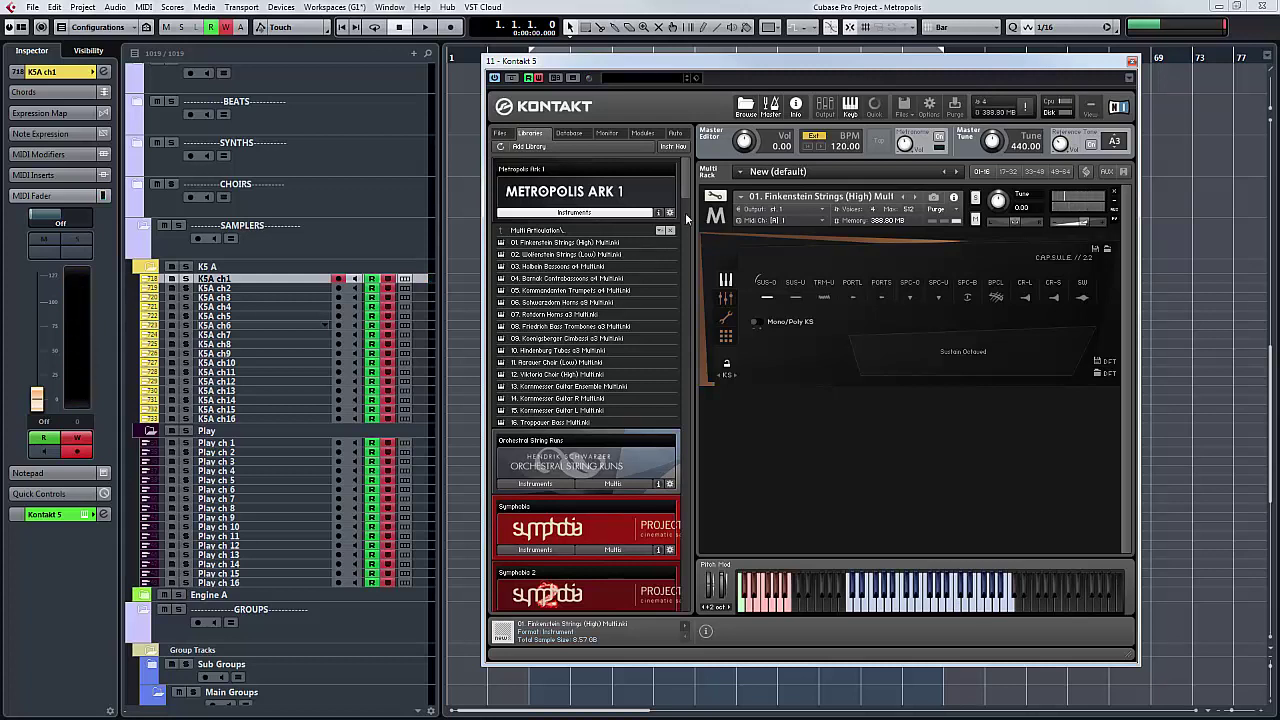
pyautogui.click(782, 274)
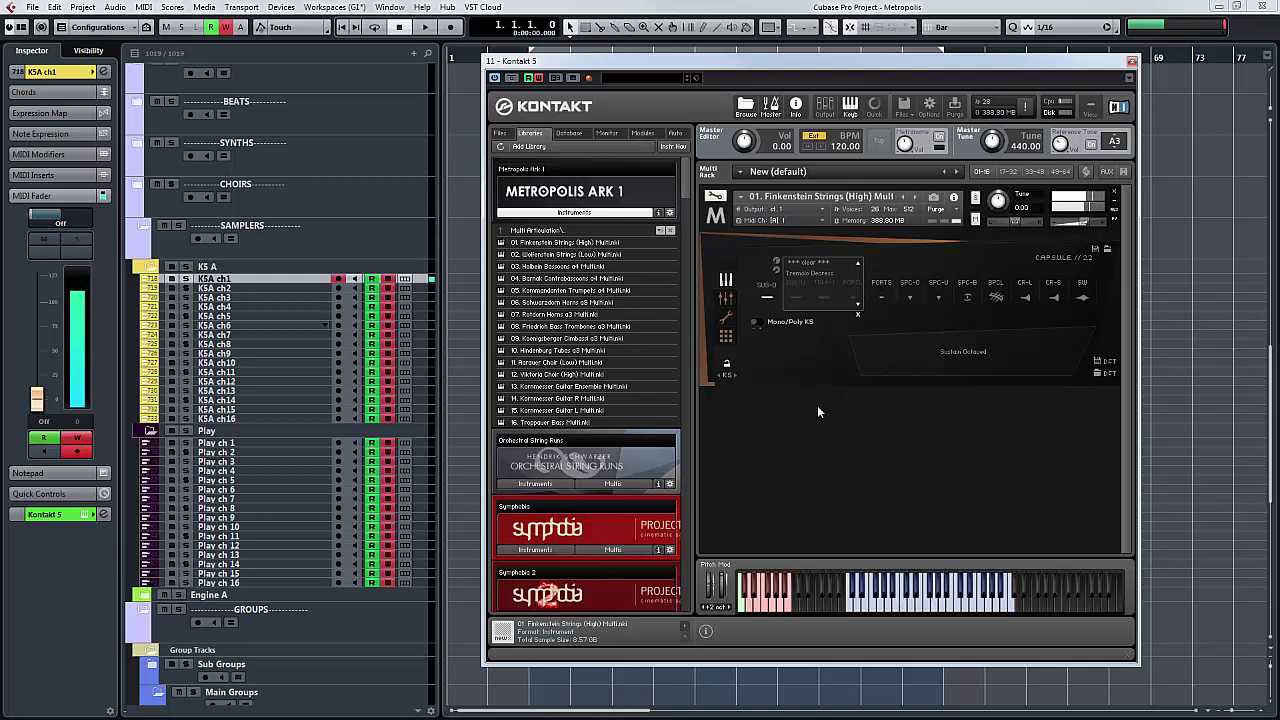
pyautogui.click(766, 288)
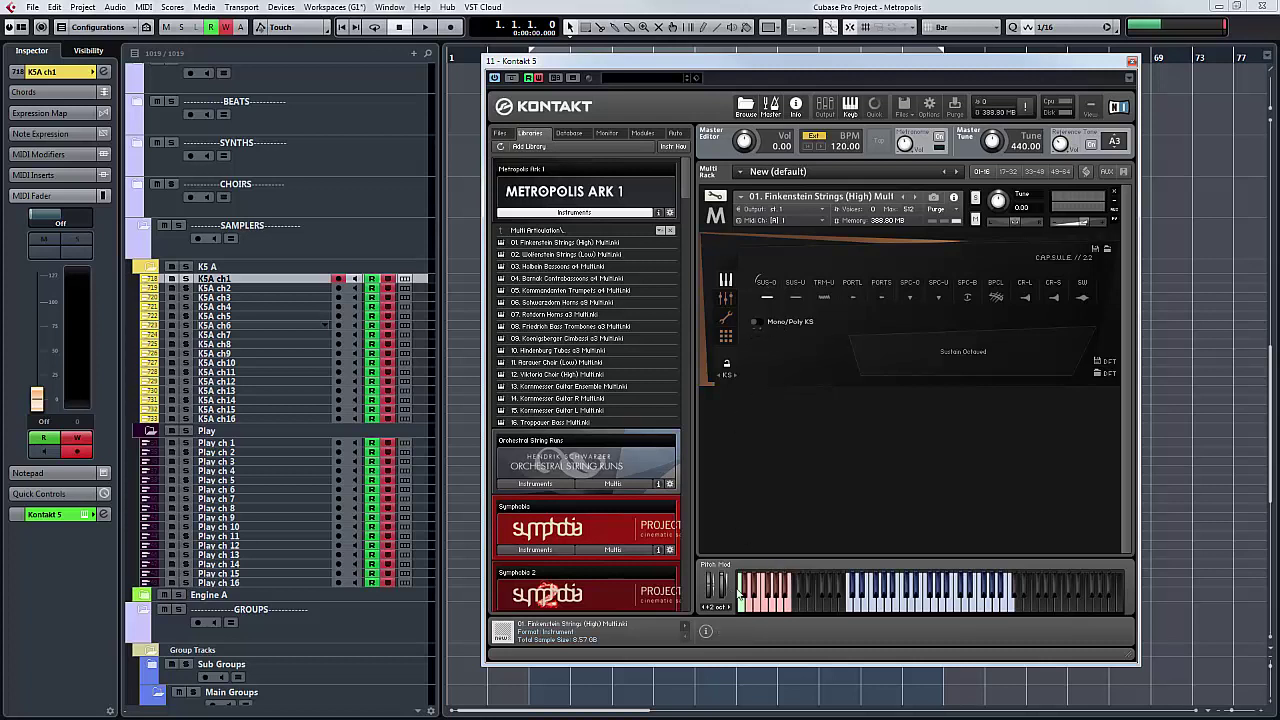
# - Audition the Sustain Unisono, Tremolo Unisono, Portato Long and Portato Short articulations, returning to Portato Long to compare
pyautogui.click(798, 297)
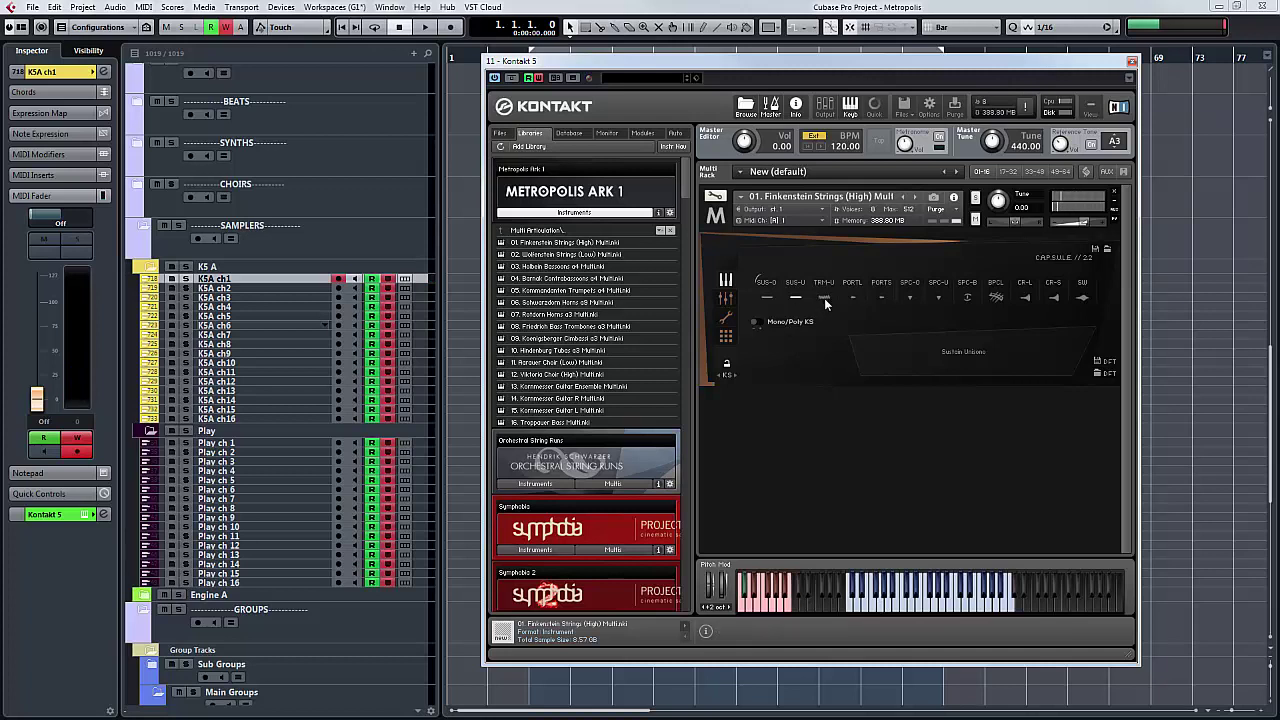
pyautogui.click(824, 299)
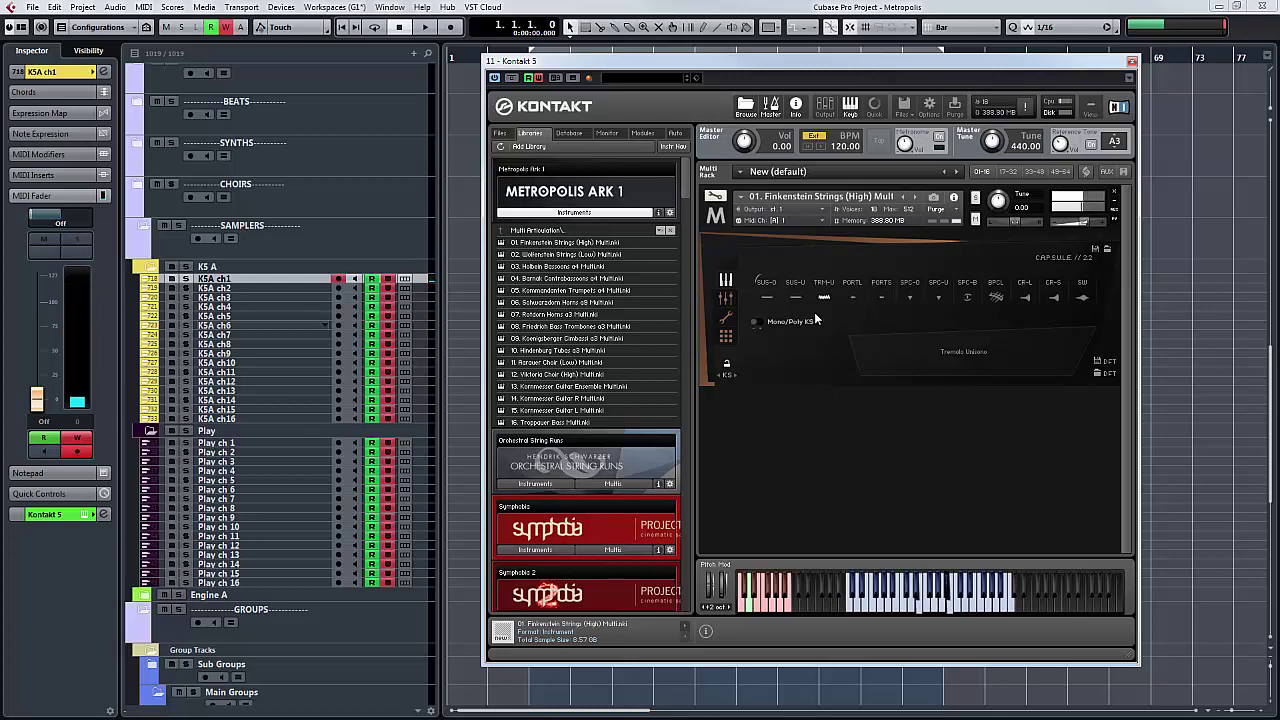
pyautogui.click(853, 297)
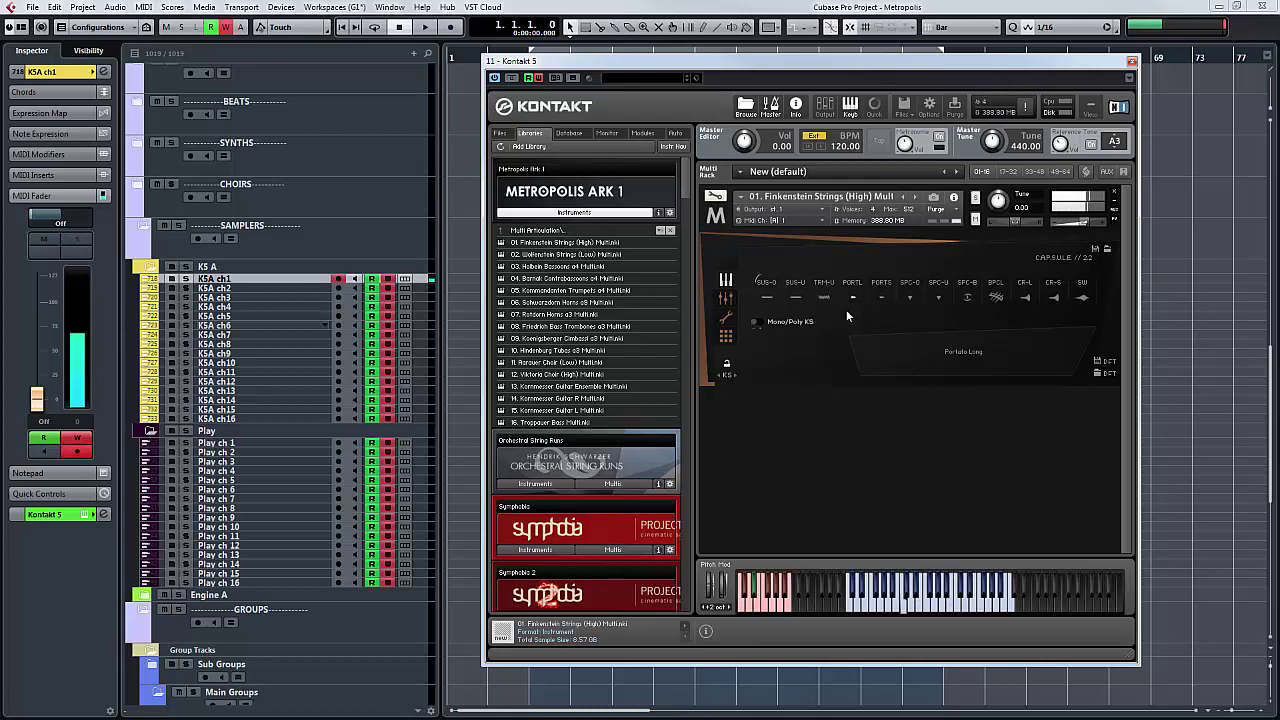
pyautogui.click(882, 297)
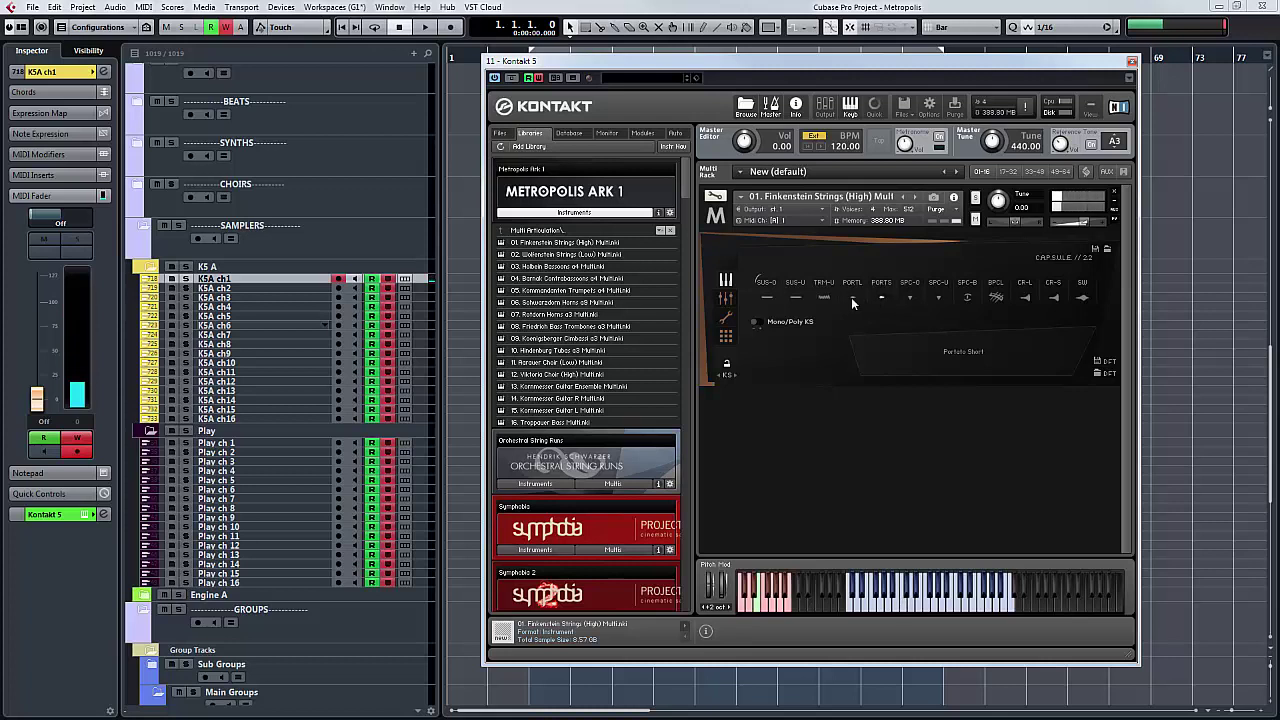
pyautogui.click(853, 297)
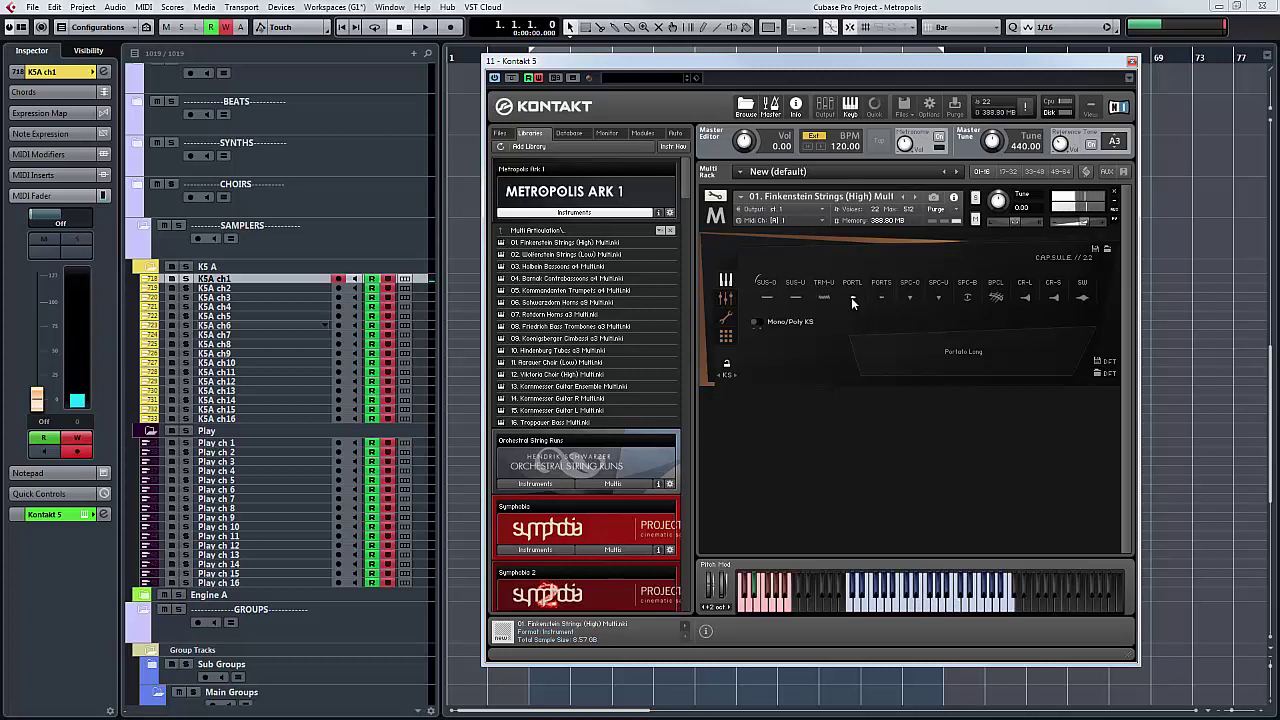
# - Audition Spiccato Octaved and compare Spiccato Unisono with Blurred Spiccato, finishing on Bartok Pizzicato C
pyautogui.click(910, 298)
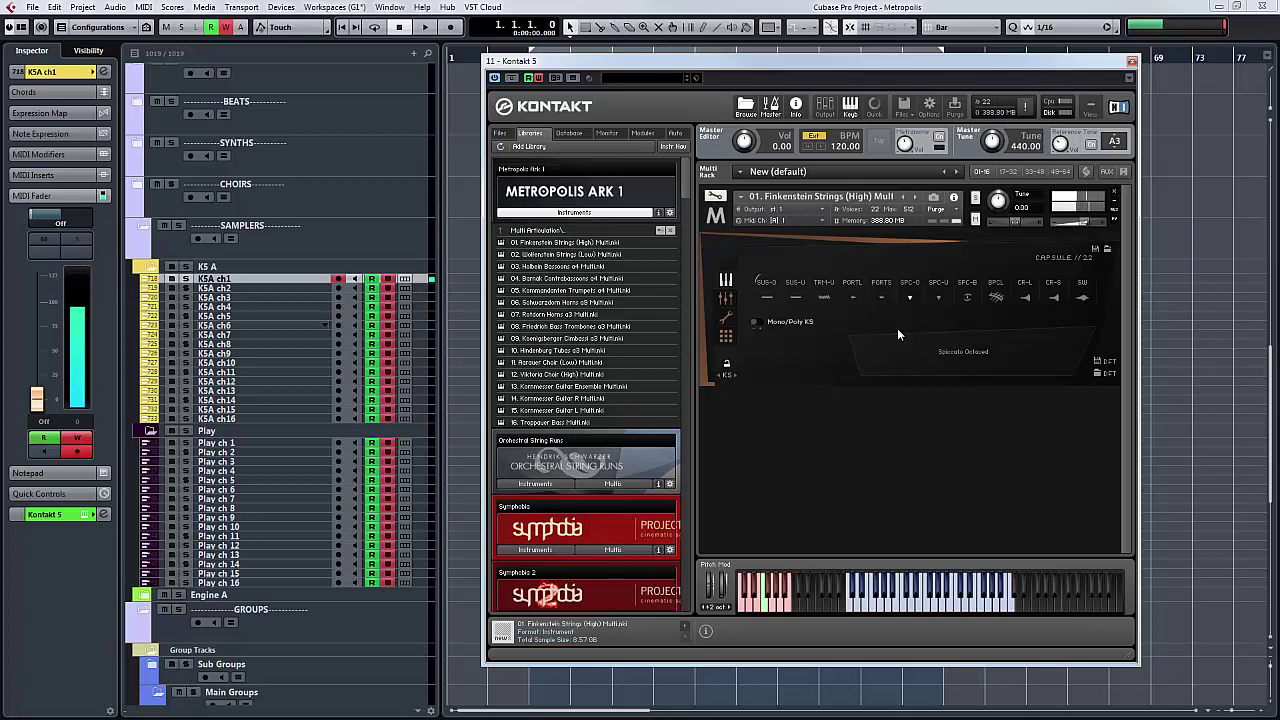
pyautogui.click(939, 296)
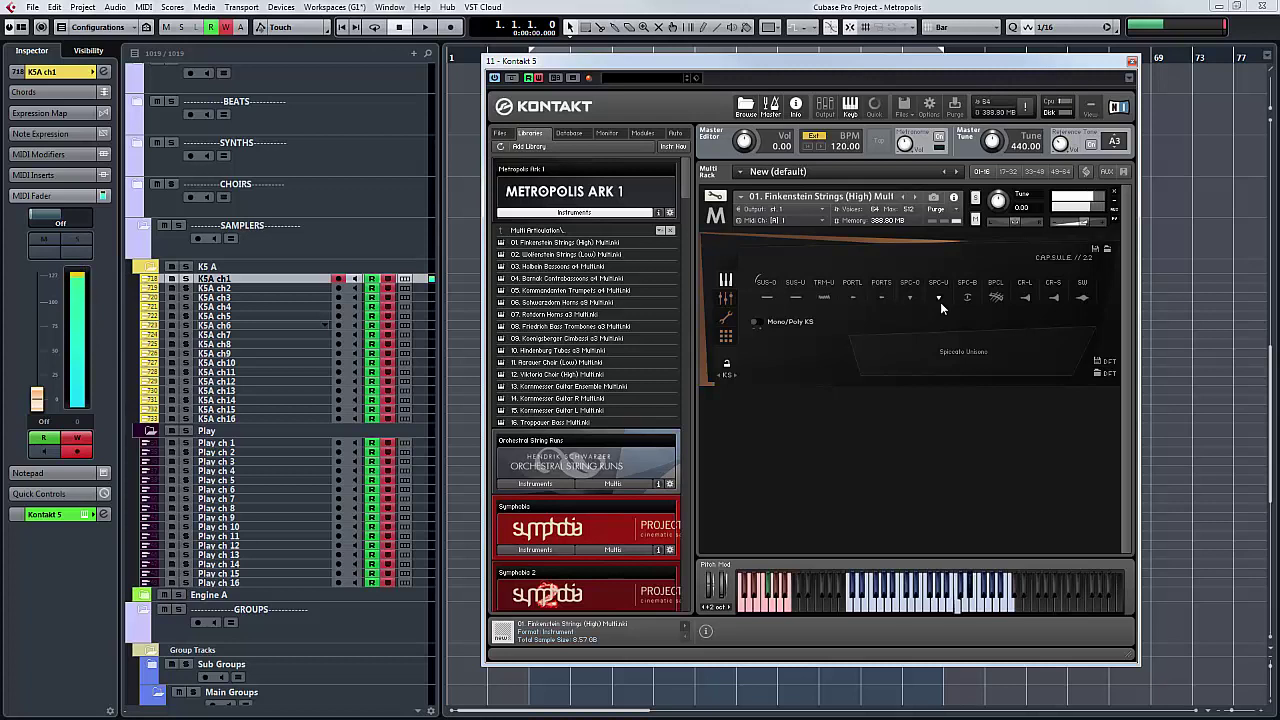
pyautogui.click(968, 298)
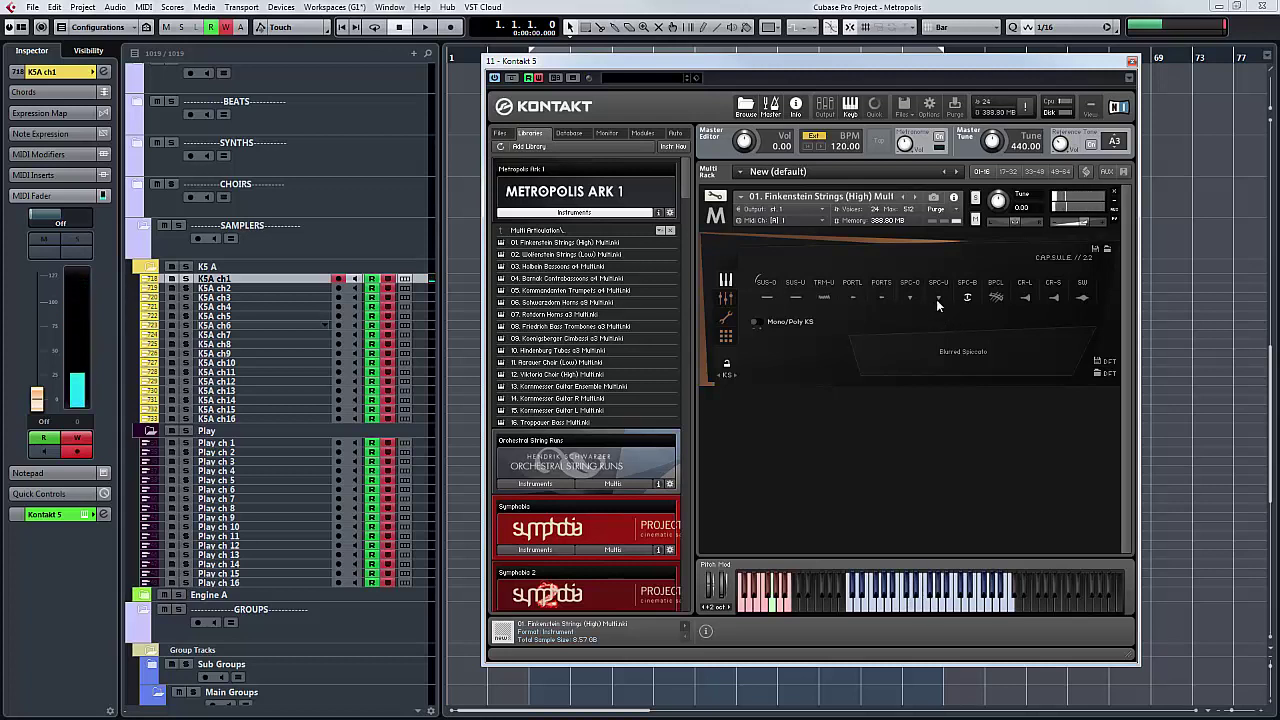
pyautogui.click(937, 298)
pyautogui.click(967, 298)
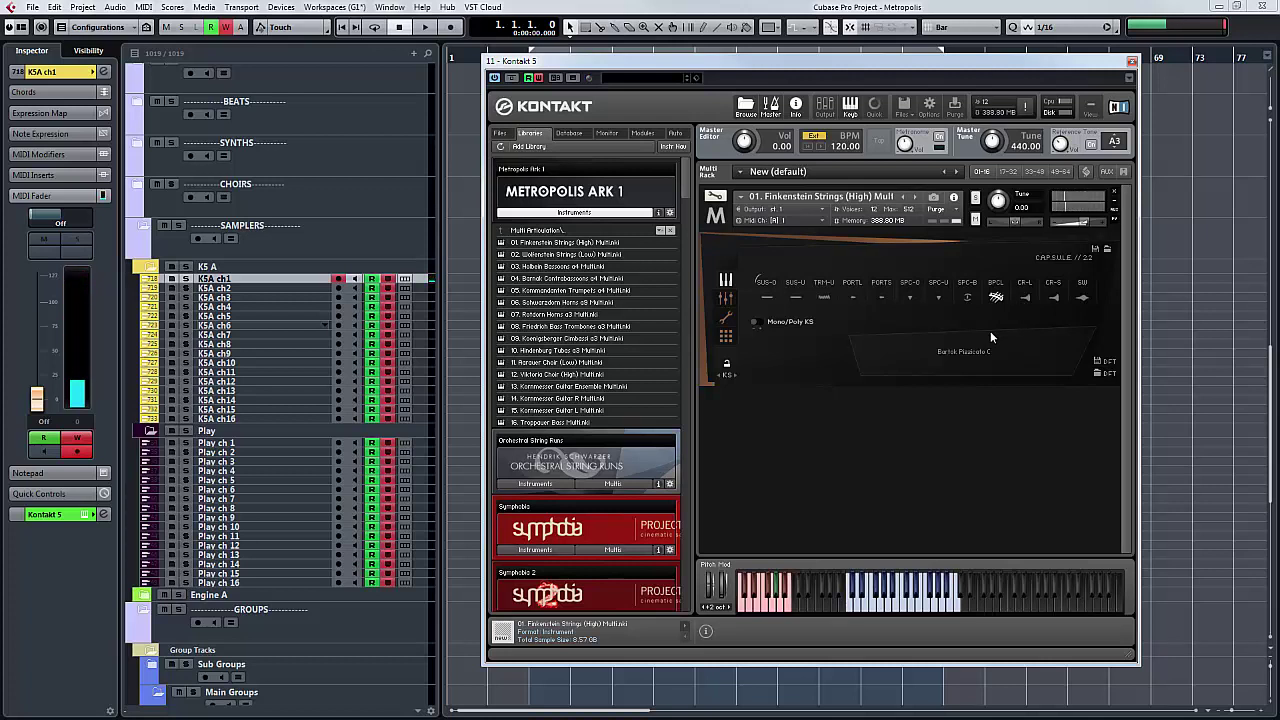
# - In the instrument's mixer, unload the Tree microphone and raise the Close microphone's level to 1.0 dB
pyautogui.click(728, 304)
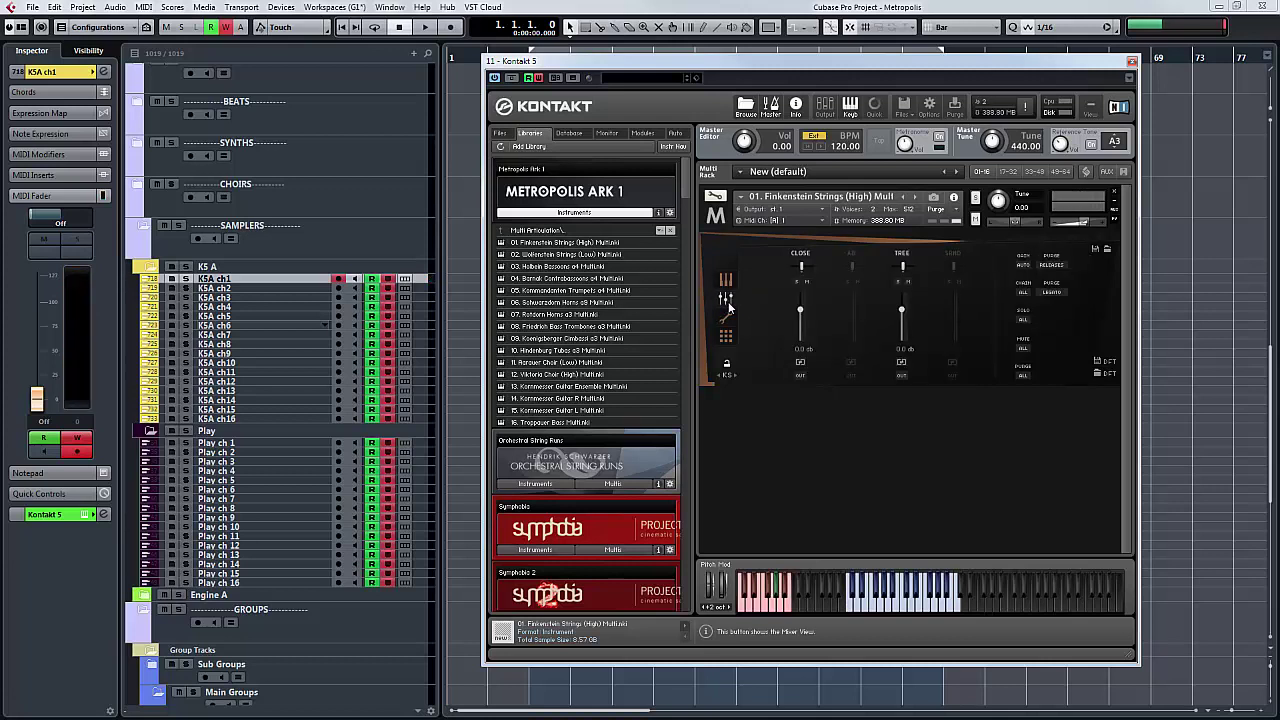
pyautogui.click(901, 255)
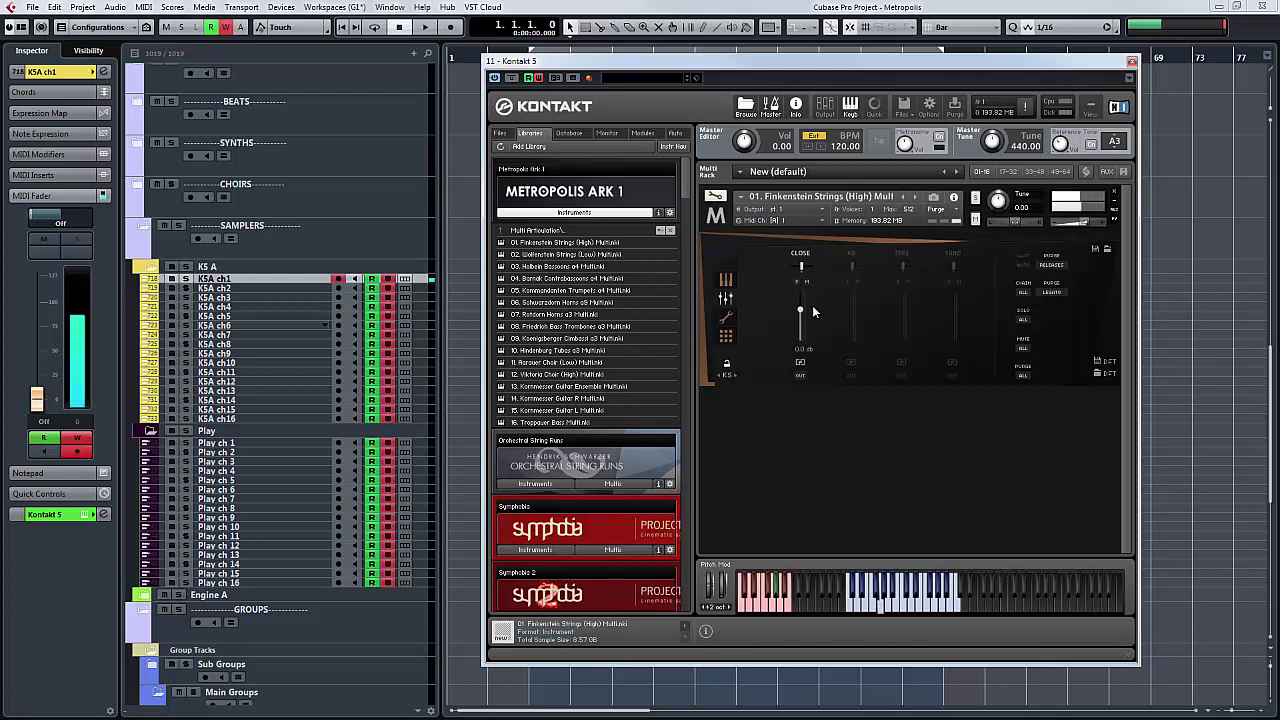
pyautogui.moveTo(800, 312)
pyautogui.mouseDown()
pyautogui.moveTo(802, 287)
pyautogui.moveTo(800, 305)
pyautogui.mouseUp()
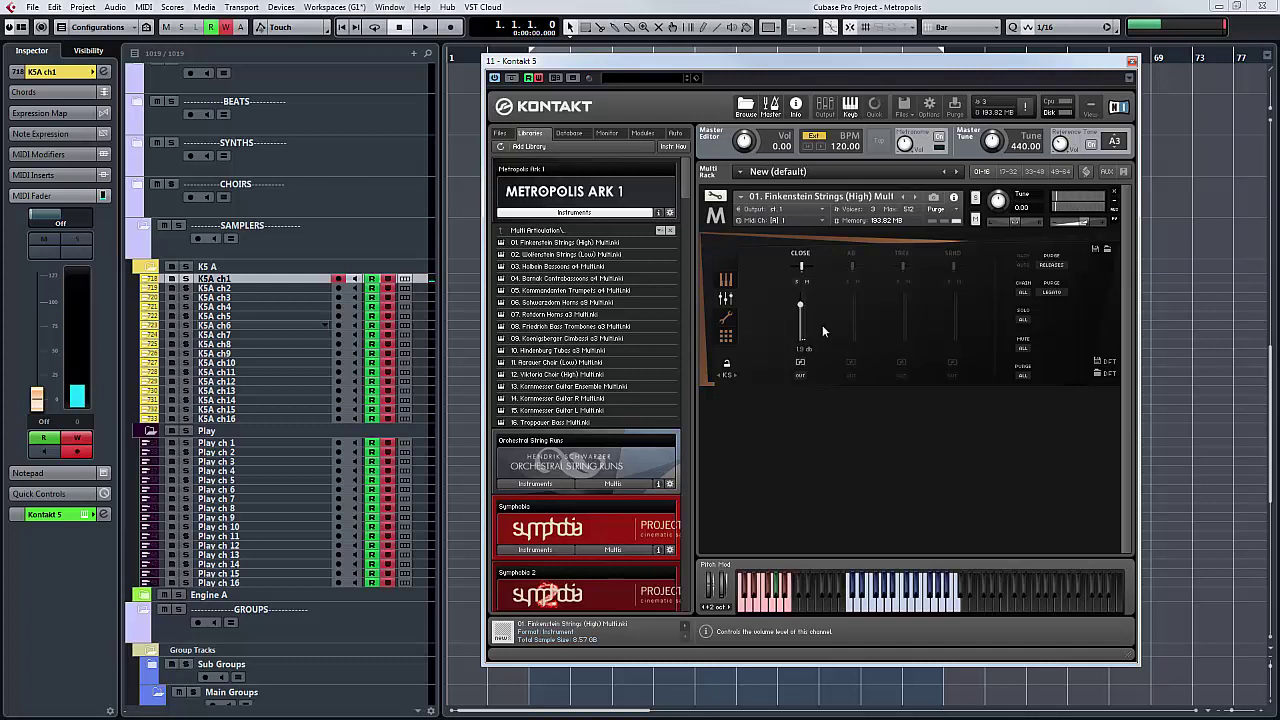
# - Load the AB microphone, set the Close level back to 0.0 dB and solo AB briefly to hear it
pyautogui.click(851, 252)
pyautogui.moveTo(800, 306); pyautogui.dragTo(799, 310)
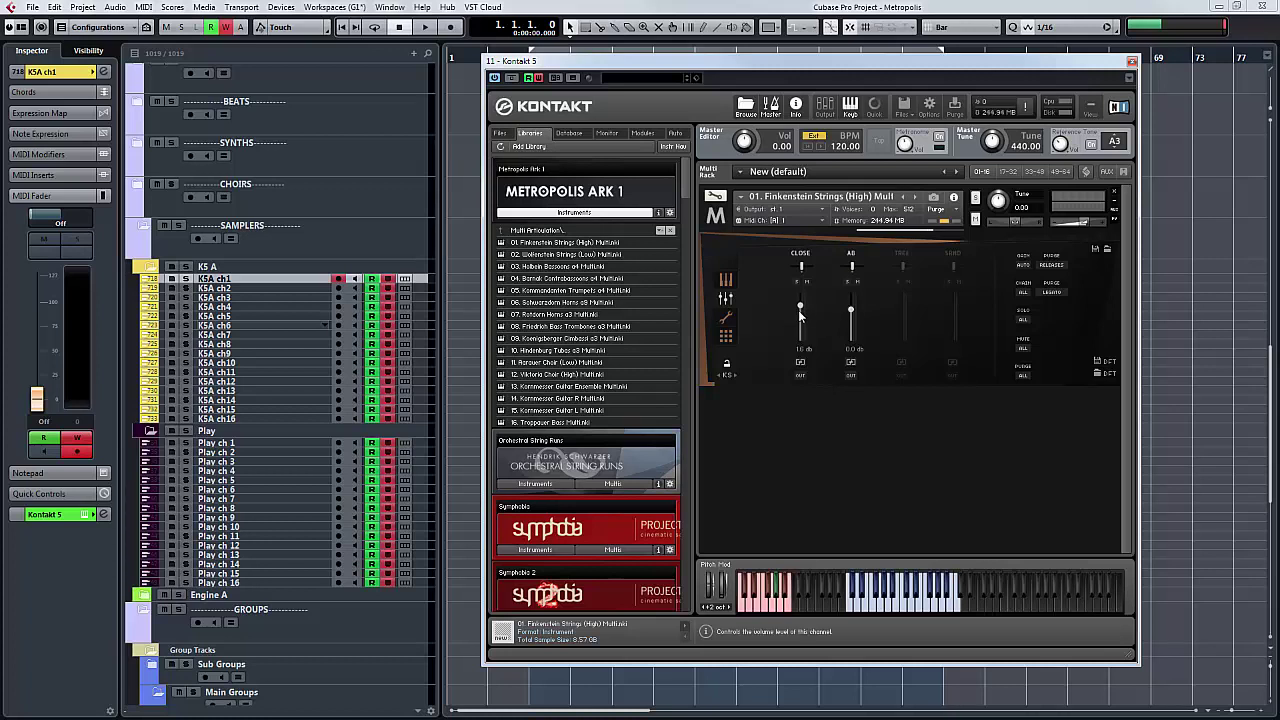
pyautogui.click(847, 283)
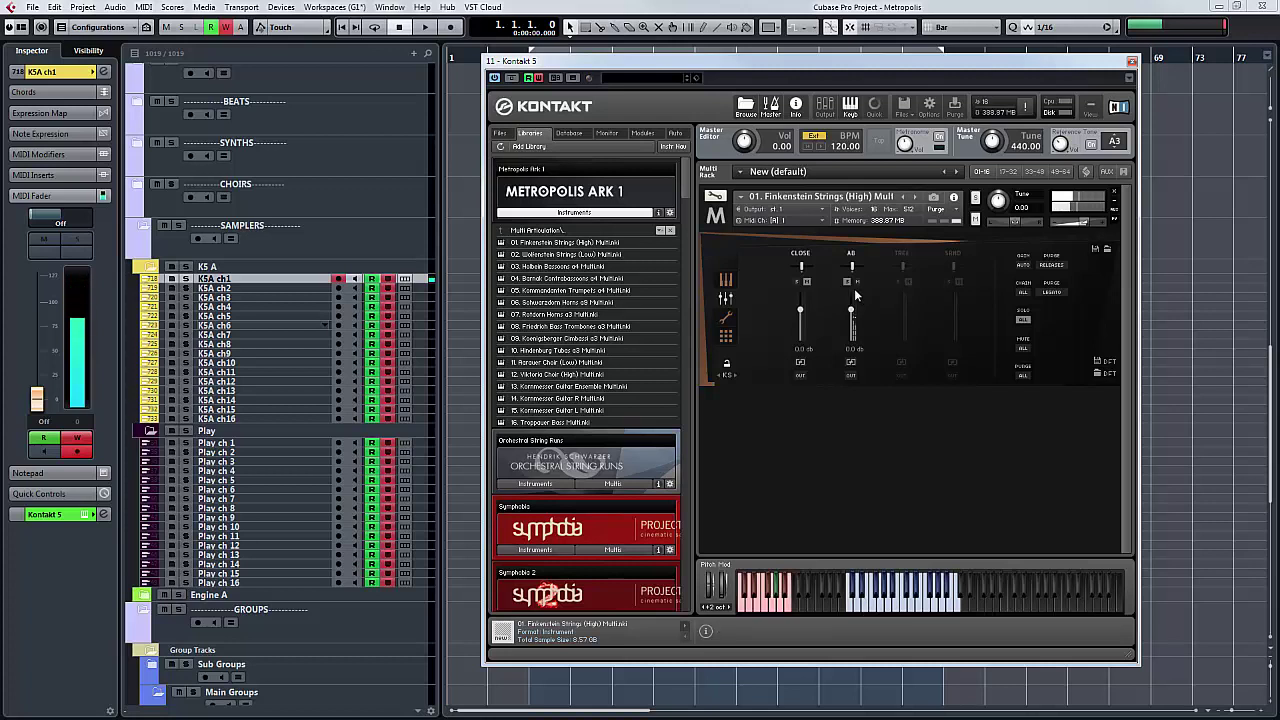
pyautogui.click(851, 285)
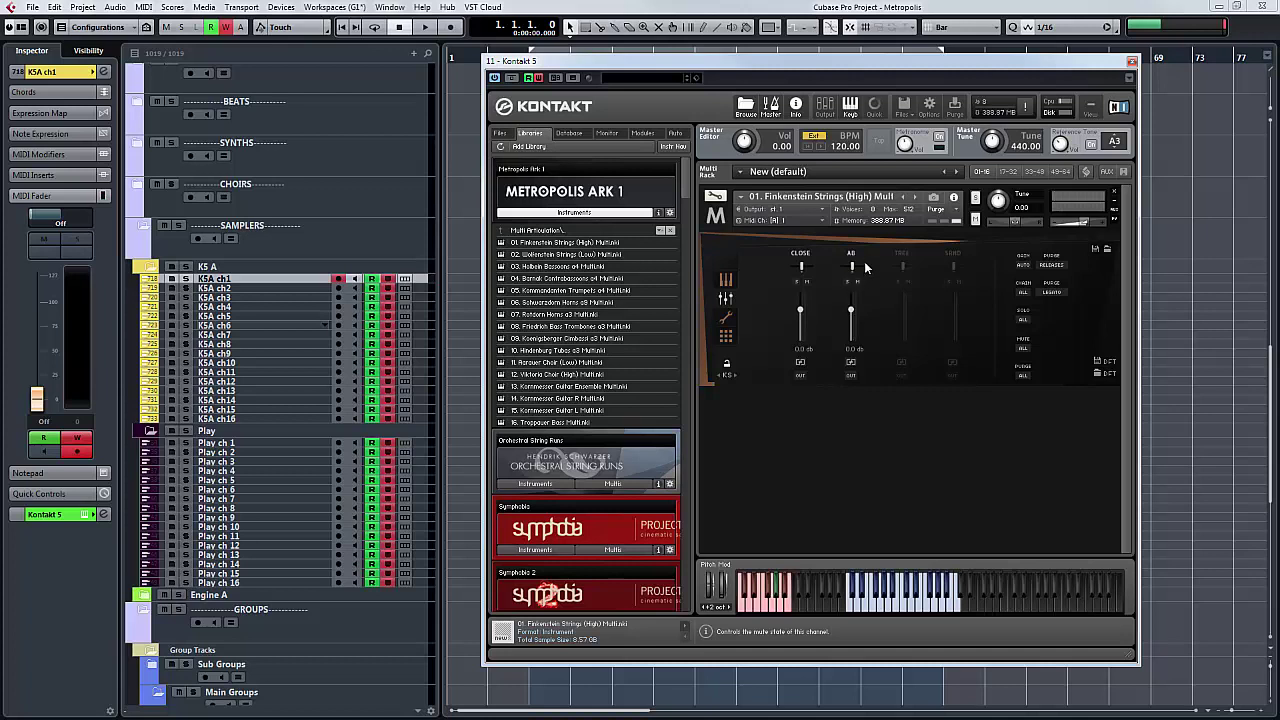
# - Unload the AB microphone and load the Tree microphone briefly to hear it with Close
pyautogui.click(852, 265)
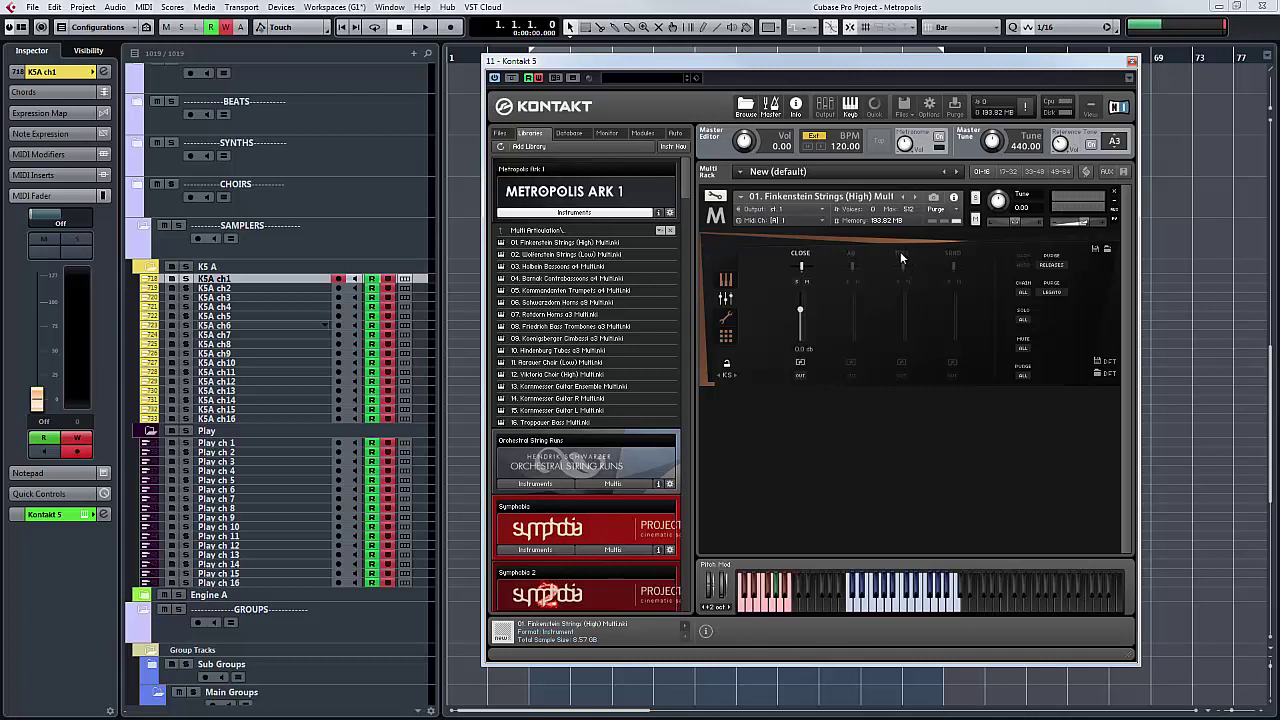
pyautogui.click(901, 263)
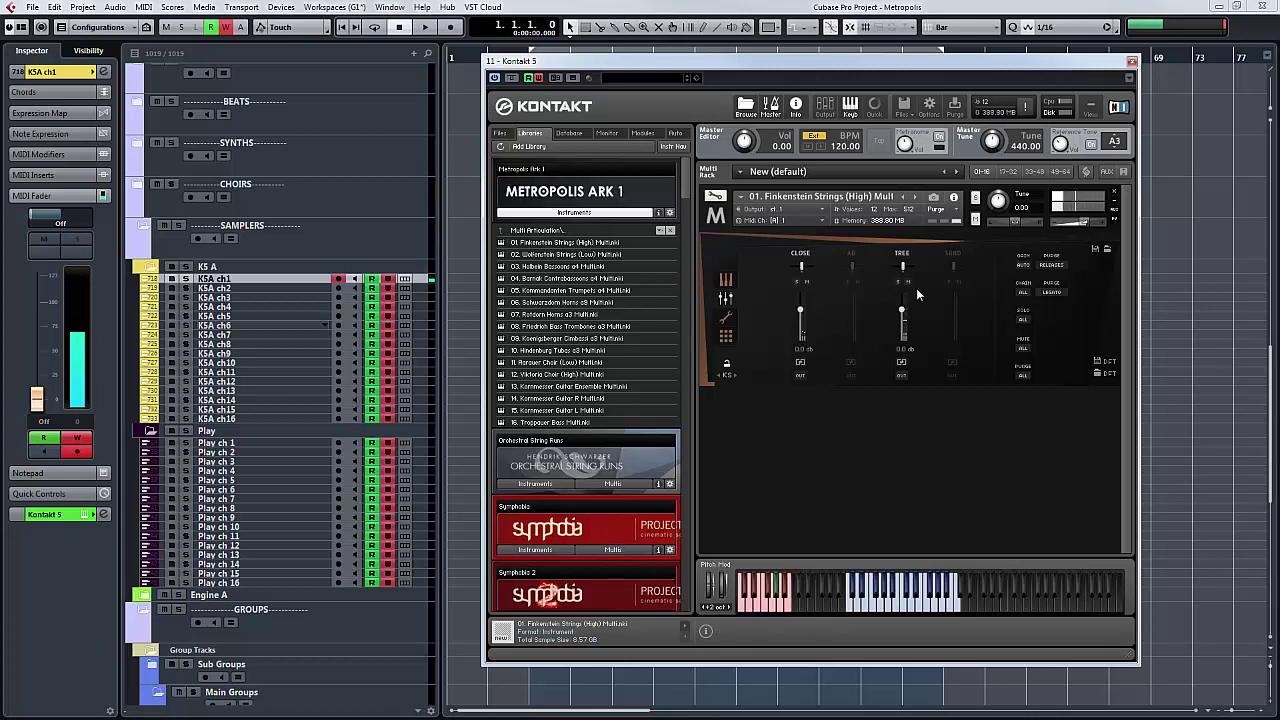
pyautogui.click(902, 253)
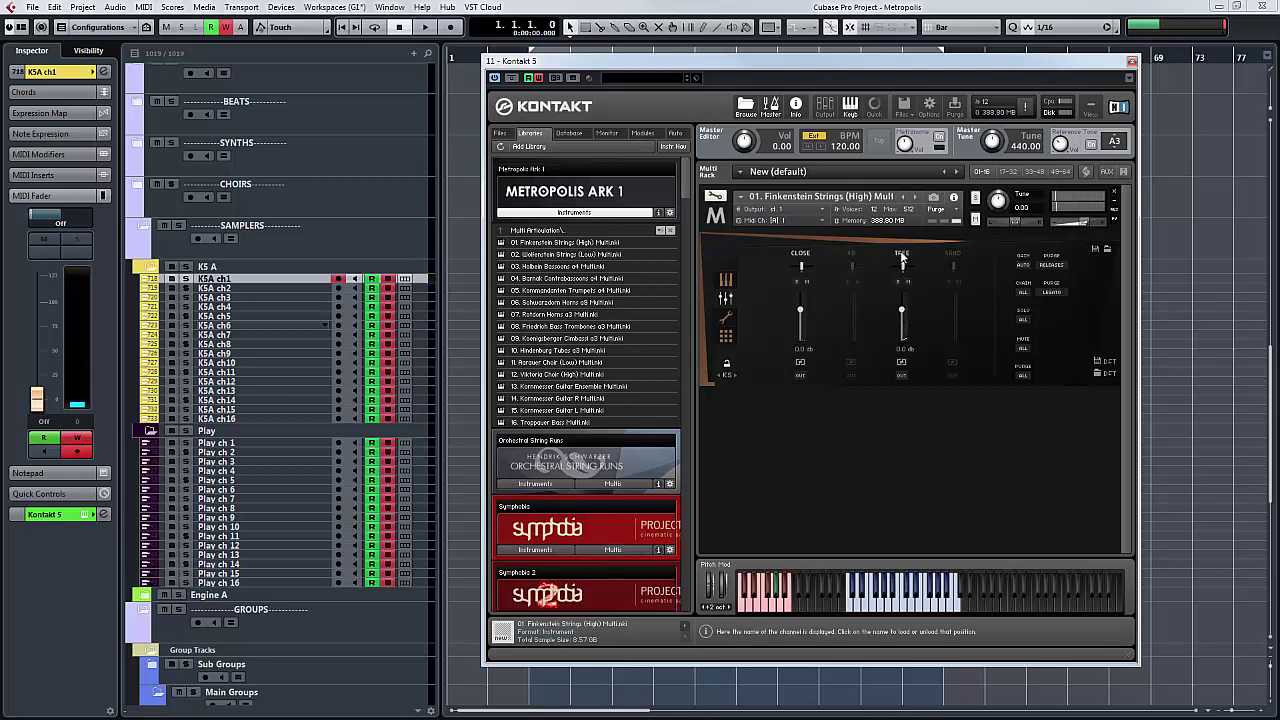
# - Try the surround microphone and view its output routing options, then swap it back for the Tree microphone
pyautogui.click(953, 255)
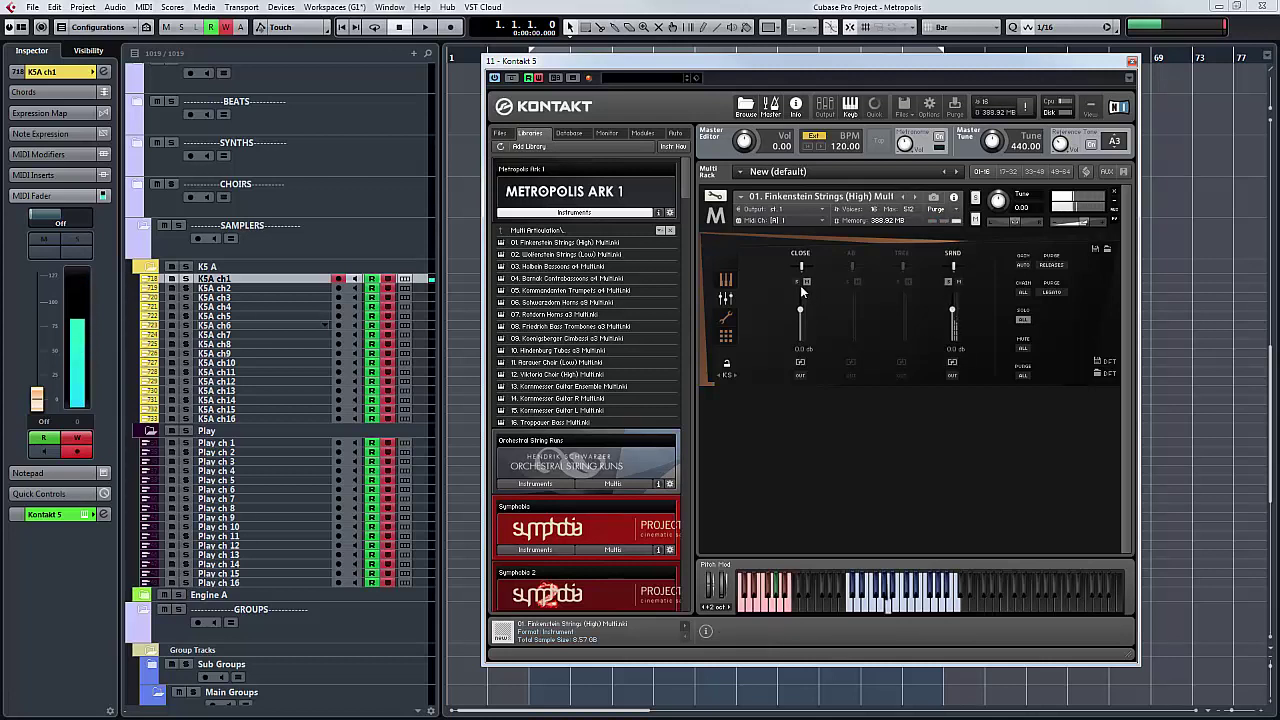
pyautogui.click(954, 378)
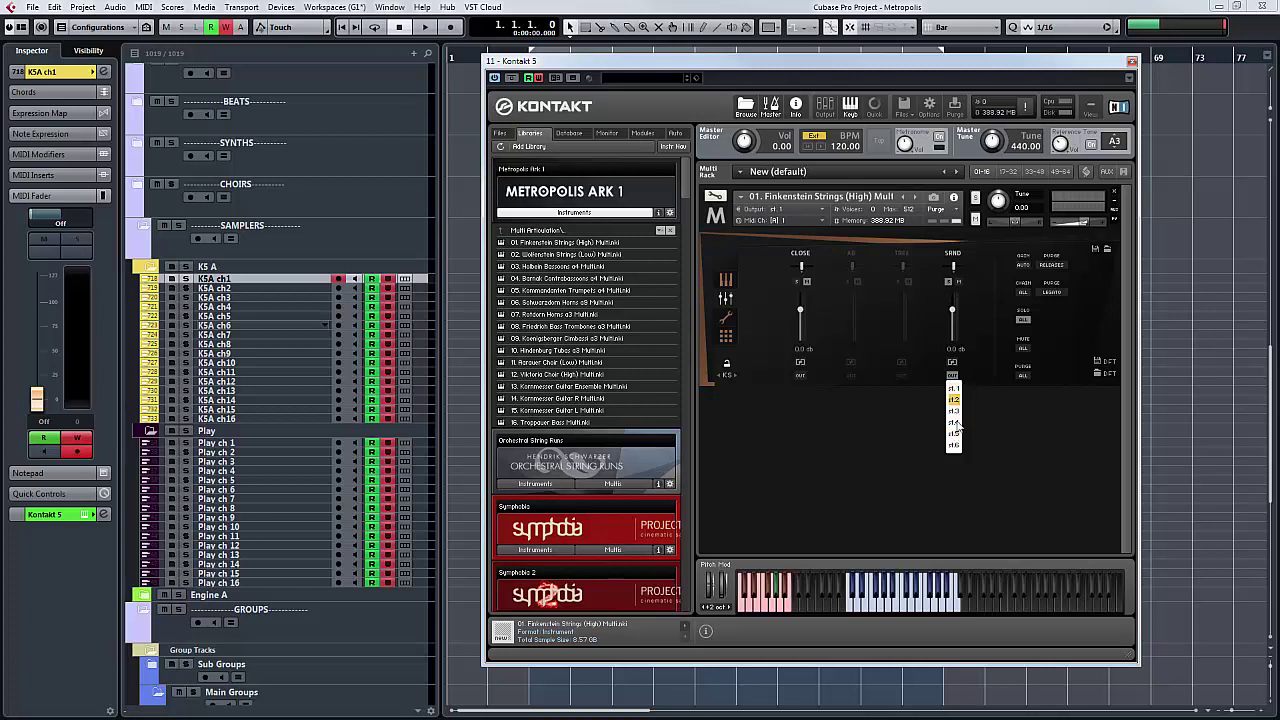
pyautogui.click(990, 350)
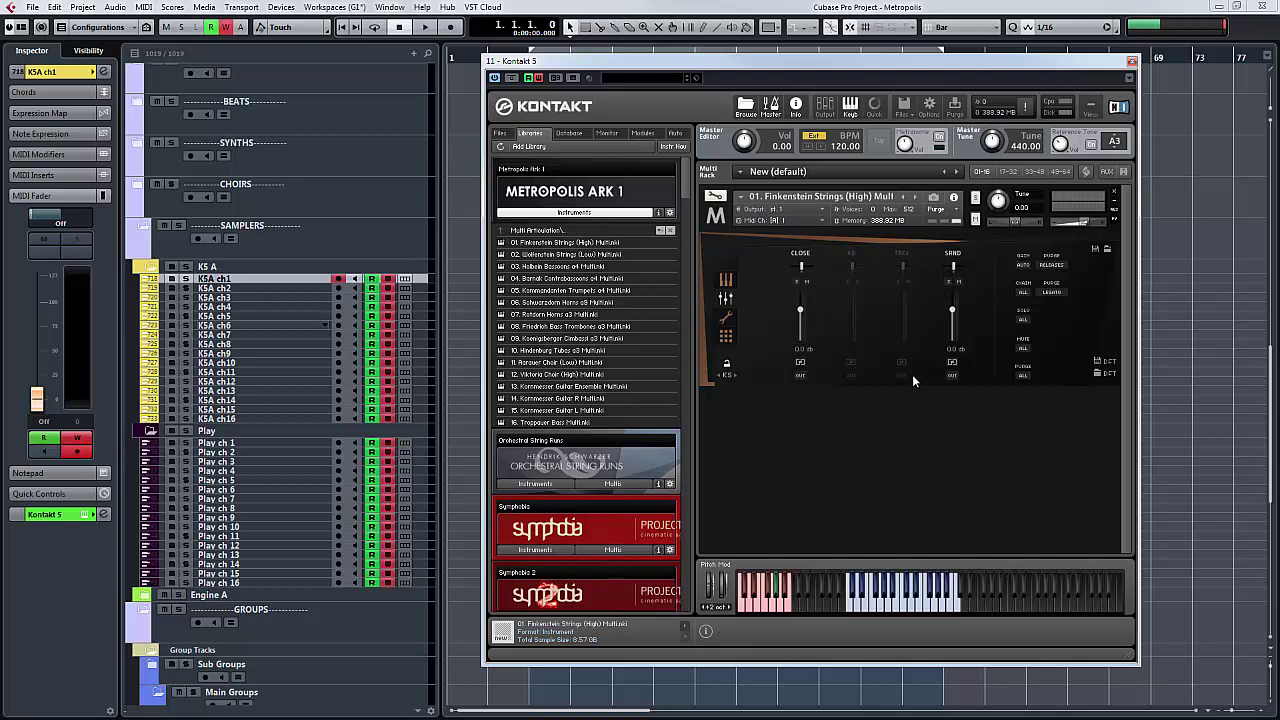
pyautogui.click(952, 253)
pyautogui.click(902, 253)
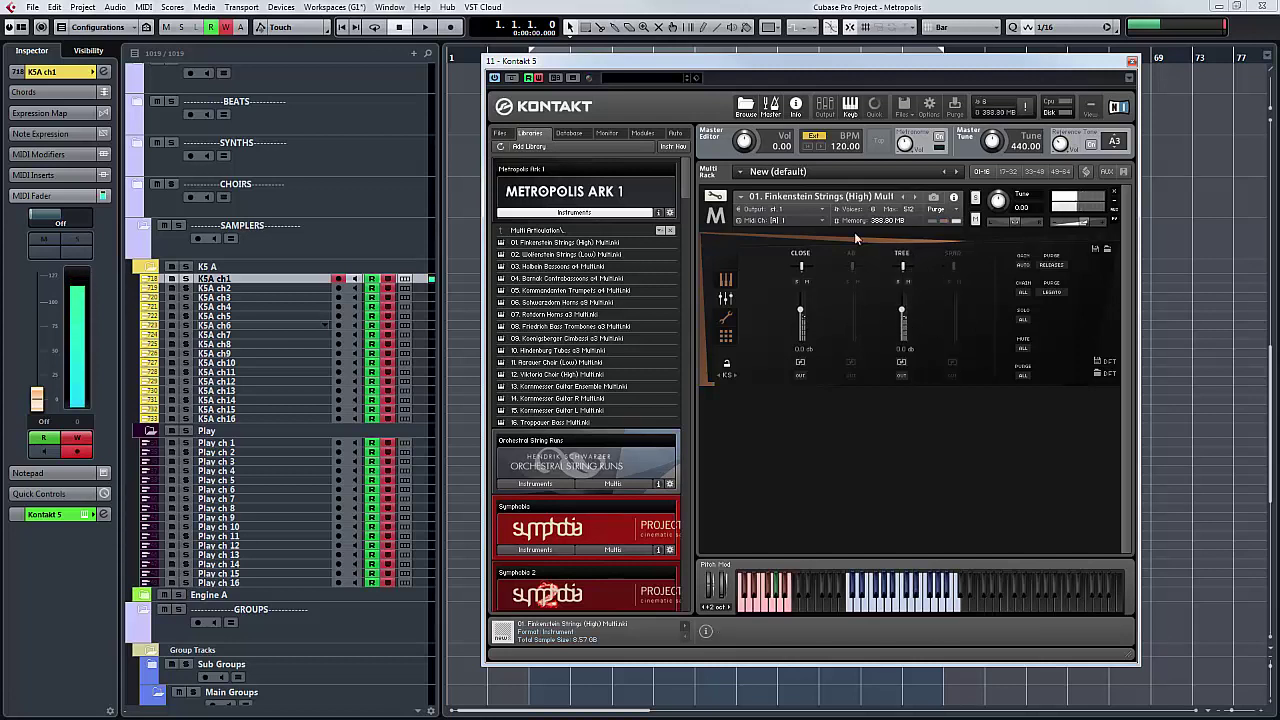
# - Examine the dynamics settings and the controller mapping with its curve, then the articulation alternatives for the Bartok Pizzicato C slot
pyautogui.click(727, 320)
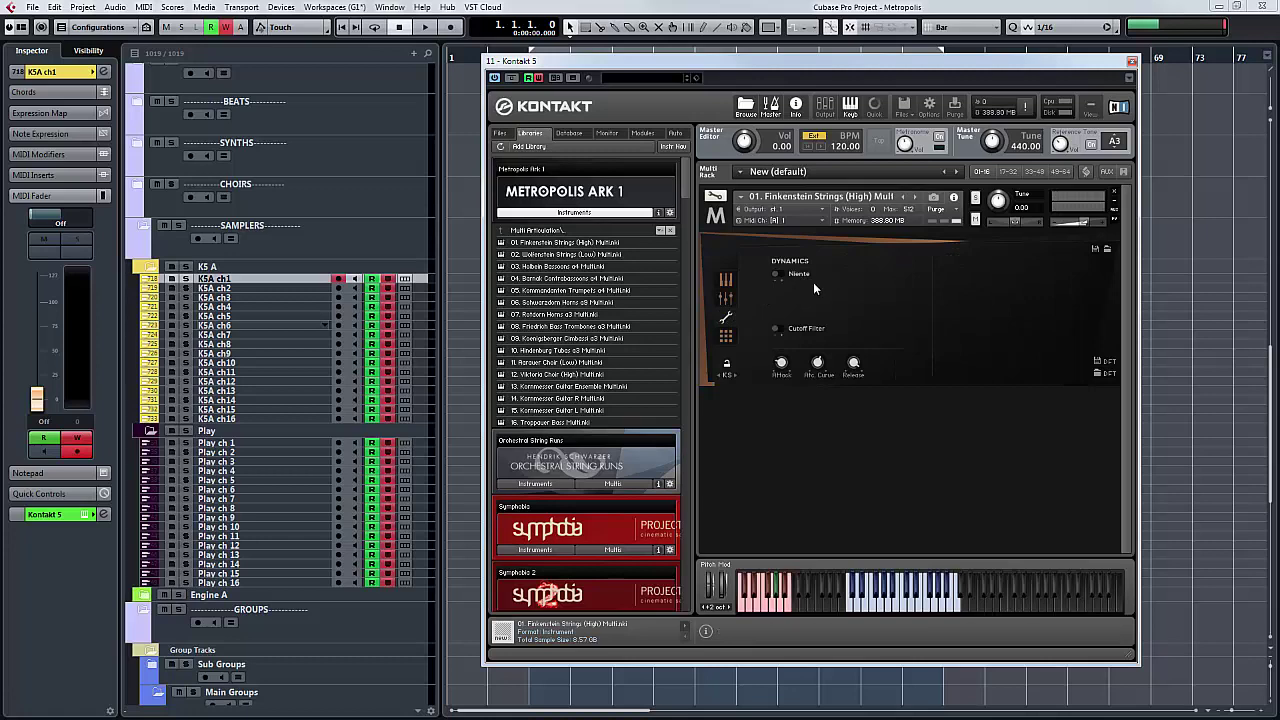
pyautogui.click(727, 338)
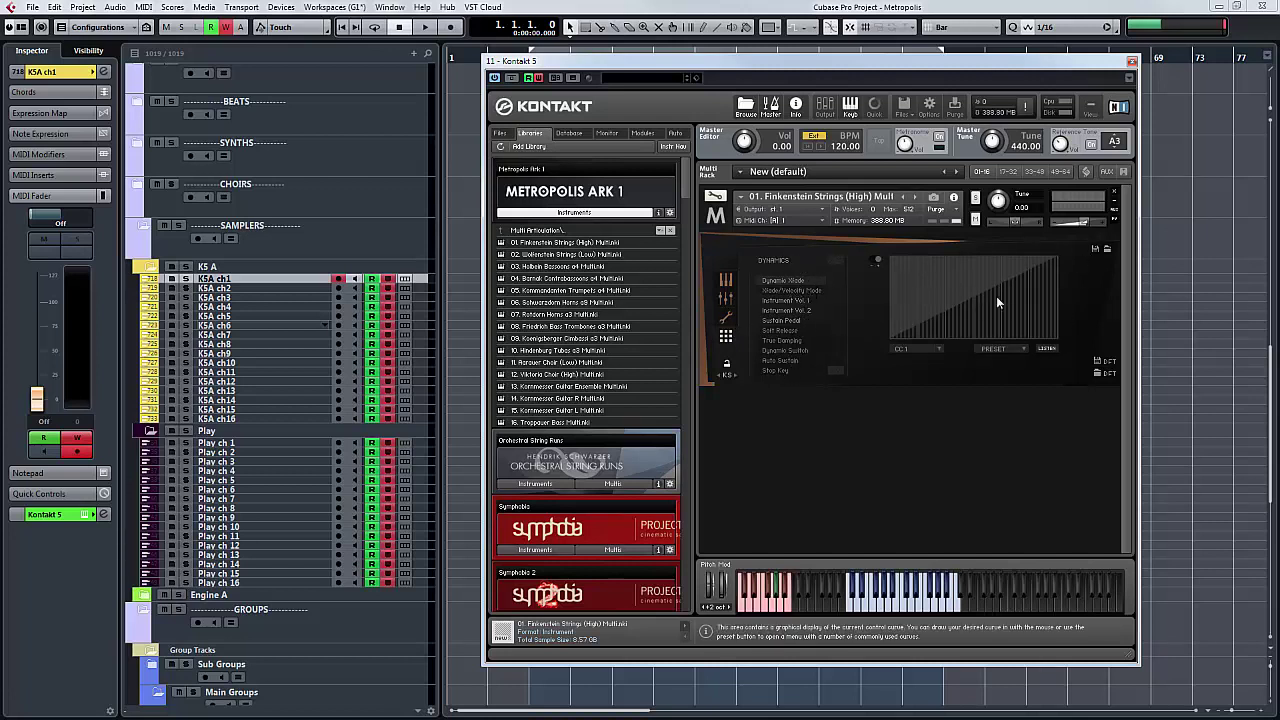
pyautogui.click(726, 281)
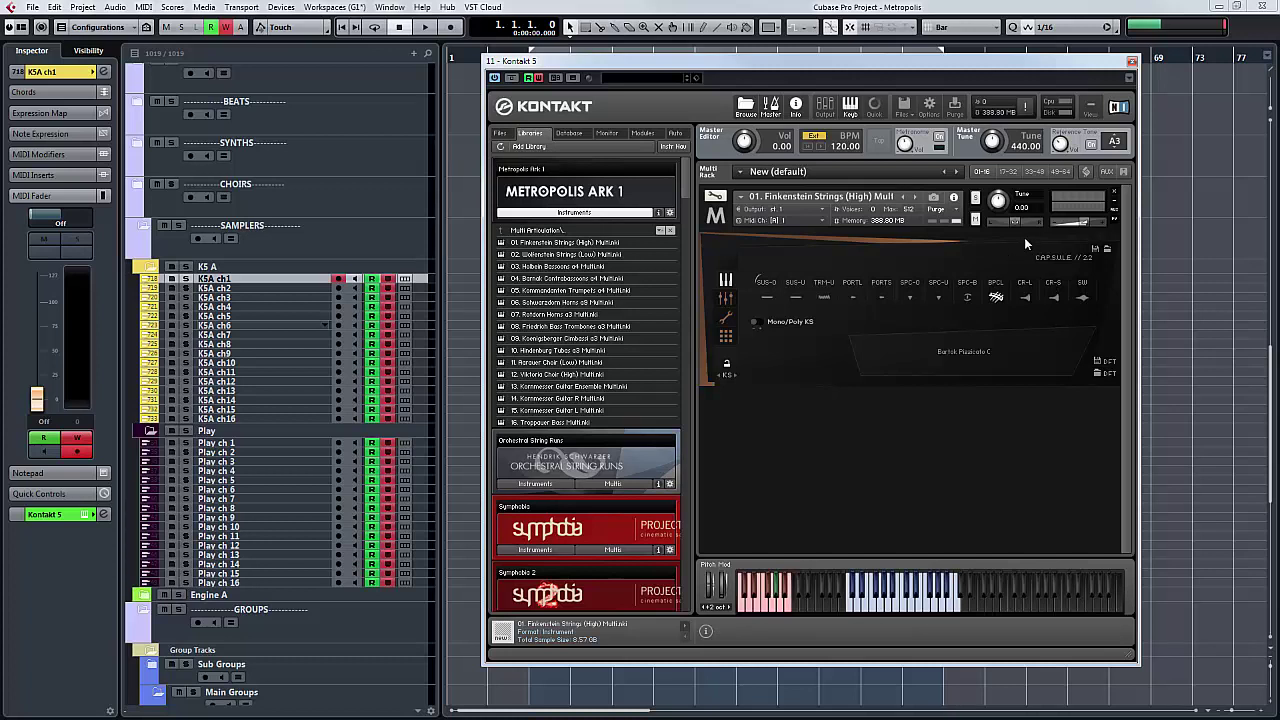
pyautogui.click(996, 290)
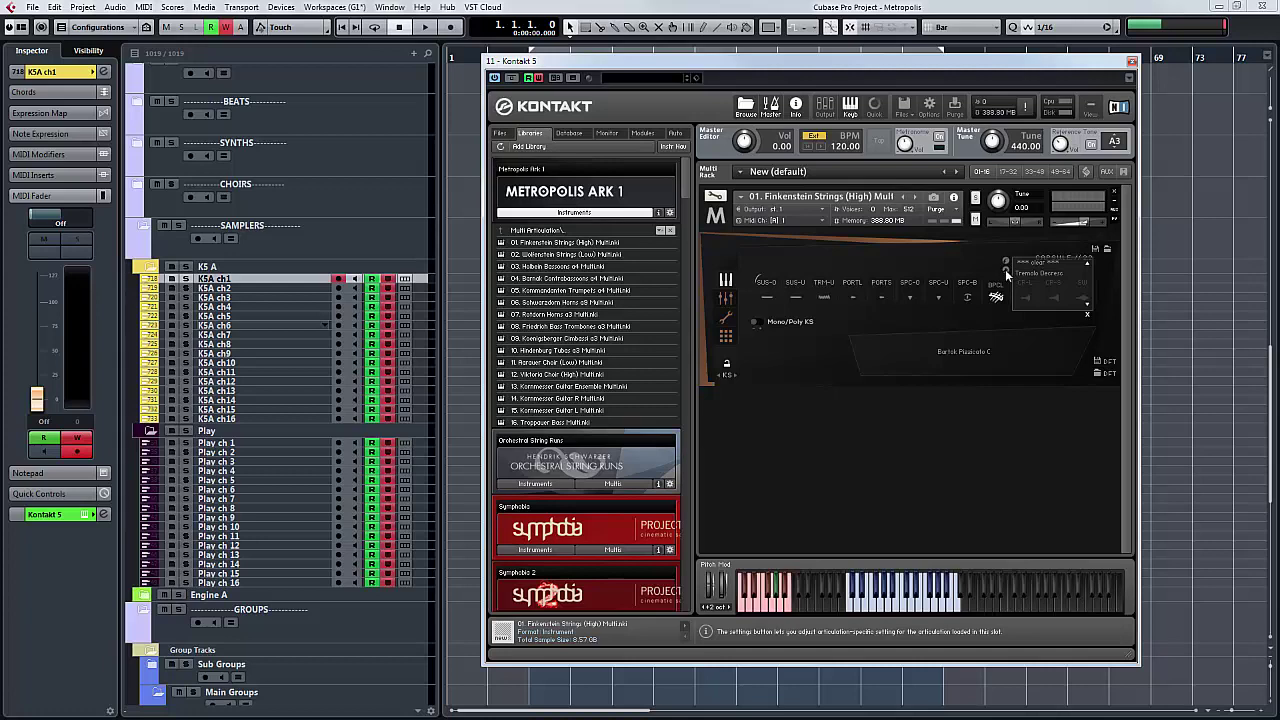
# - Examine the Bartok Pizzicato C slot's round robin settings, toggling Random RR on and off, and return to the performance view
pyautogui.click(1007, 275)
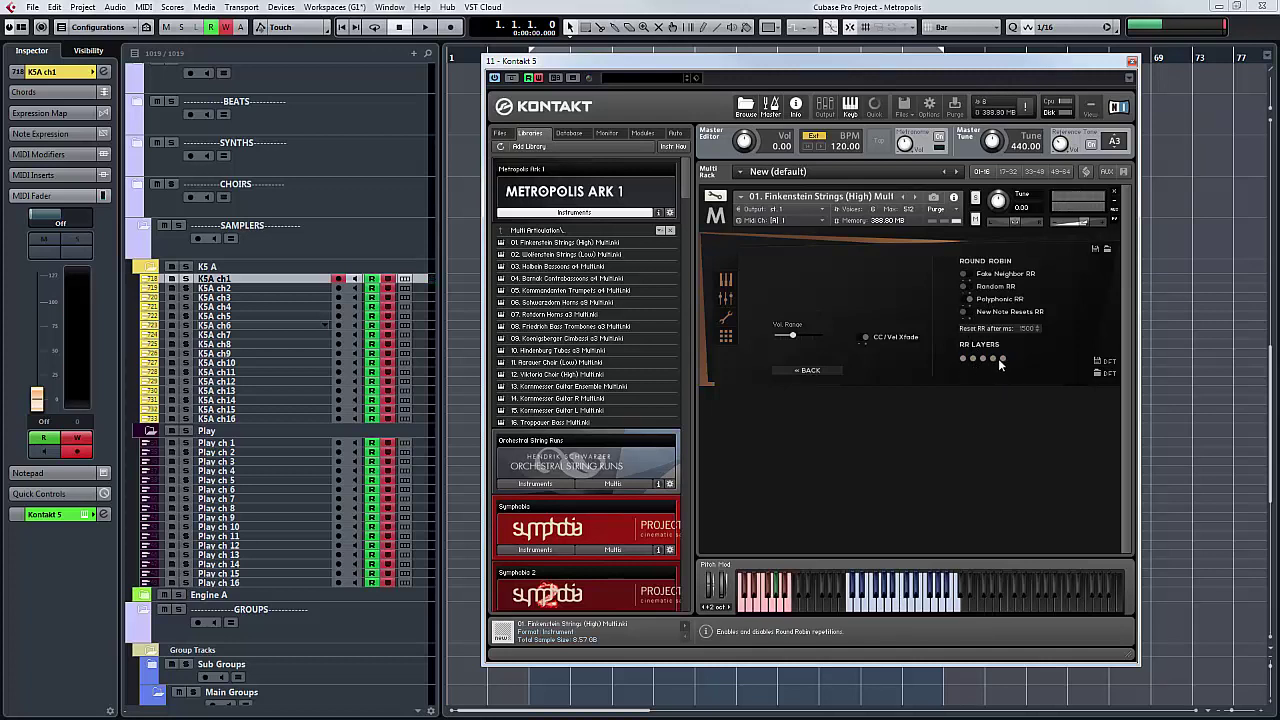
pyautogui.click(966, 290)
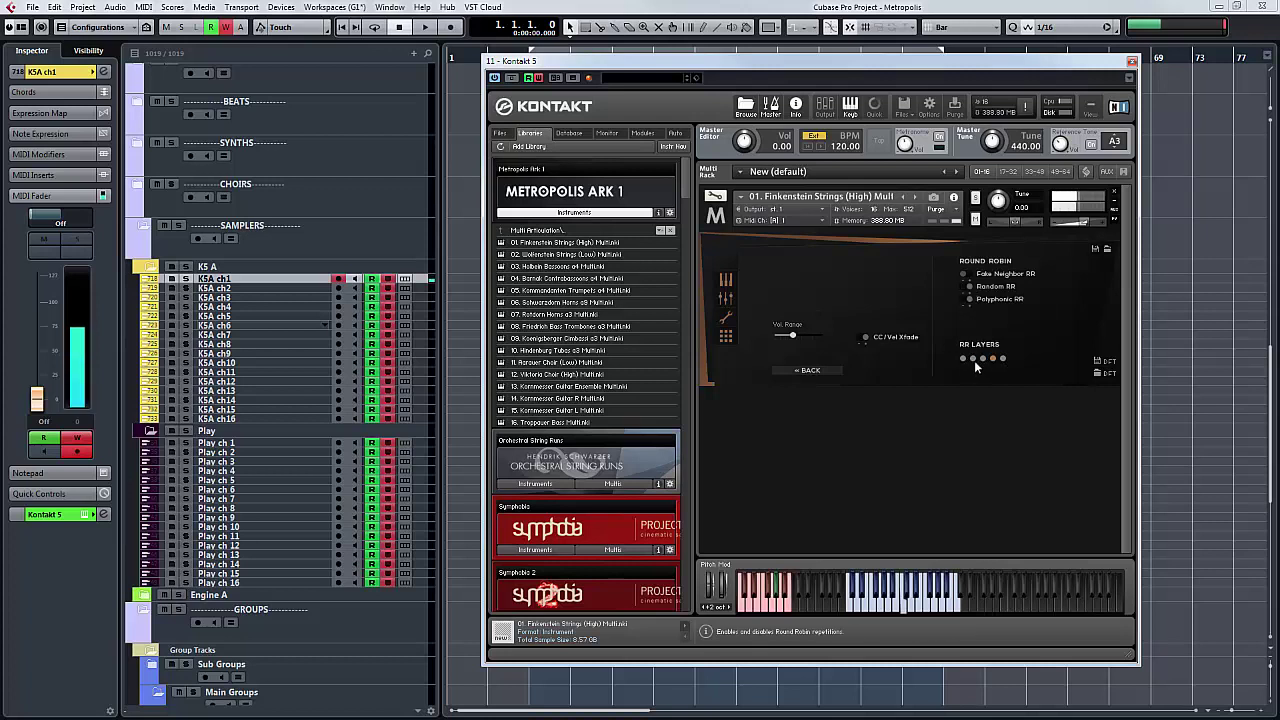
pyautogui.click(969, 288)
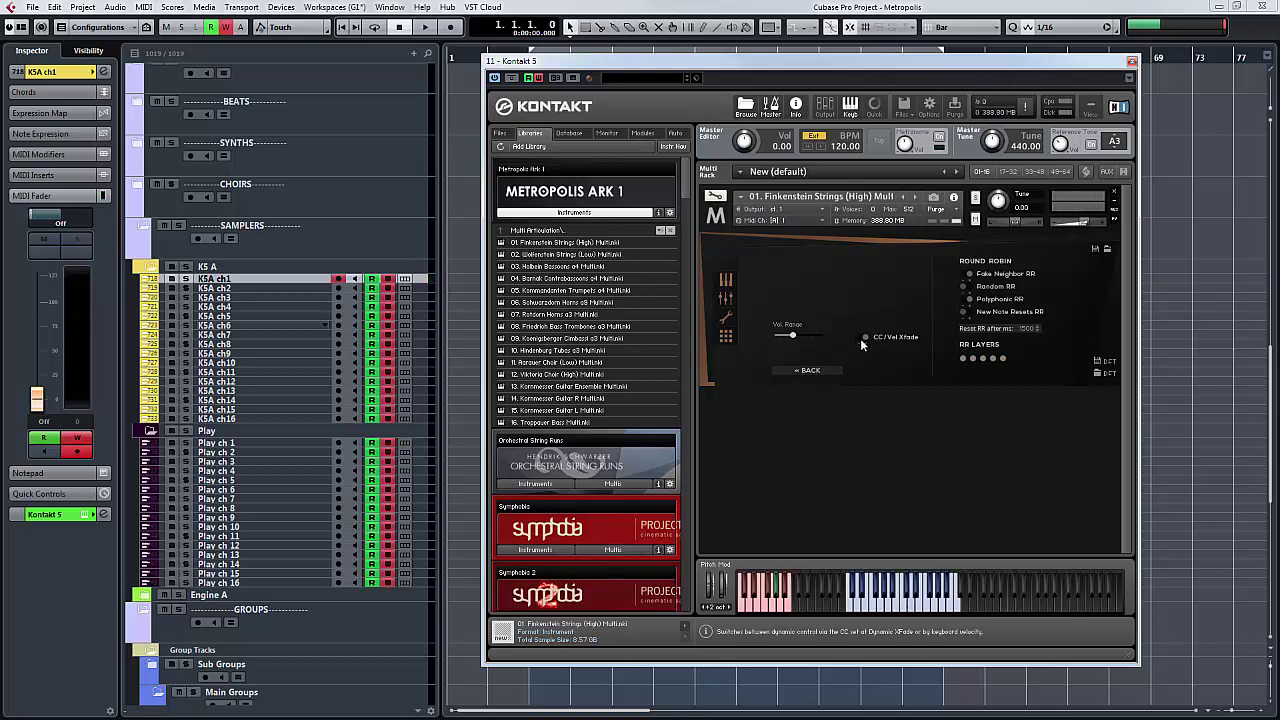
pyautogui.click(727, 283)
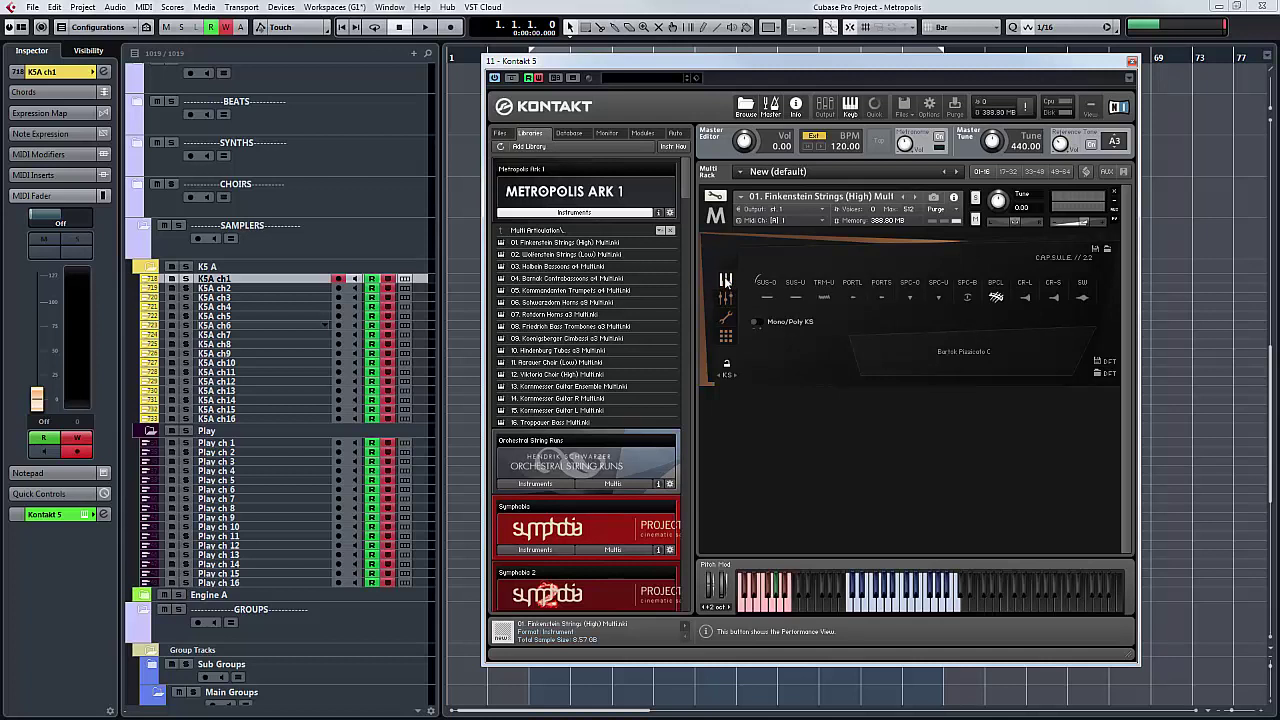
# - Audition the Cresc Long, Cresc Short and Swell articulations of the Finkenstein Strings (High) patch
pyautogui.click(1025, 298)
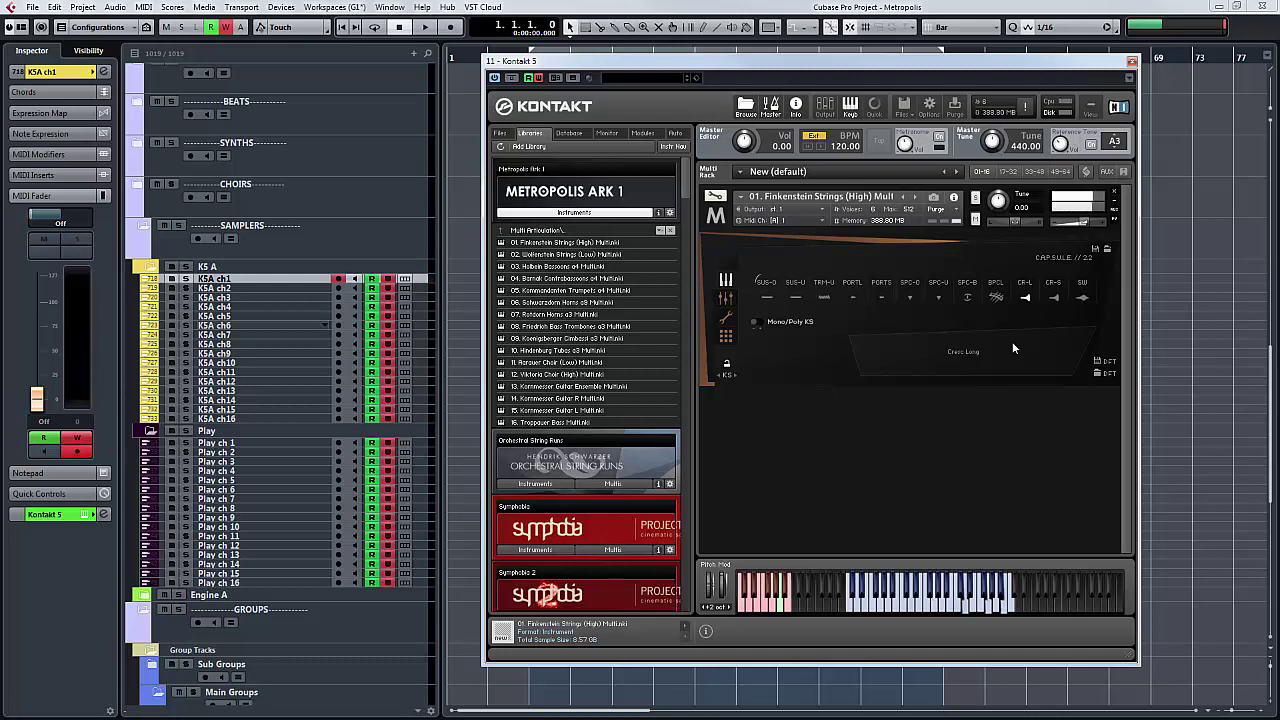
pyautogui.click(1055, 298)
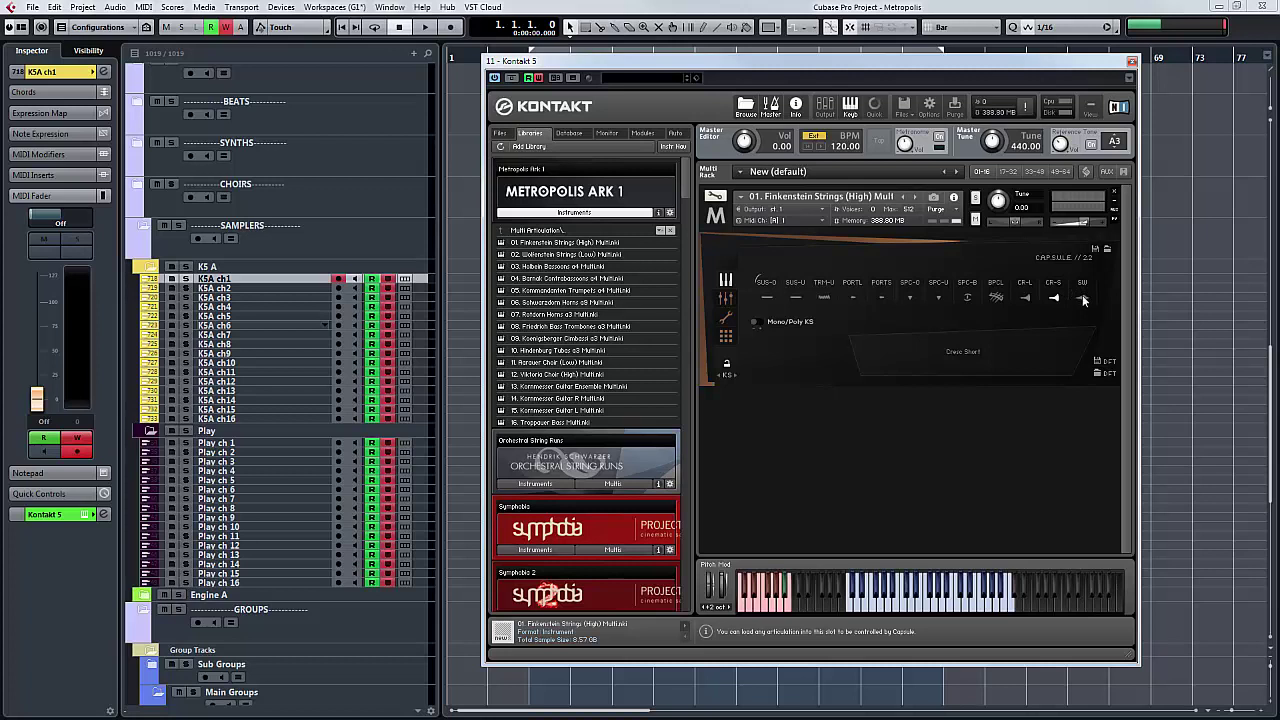
pyautogui.click(1083, 299)
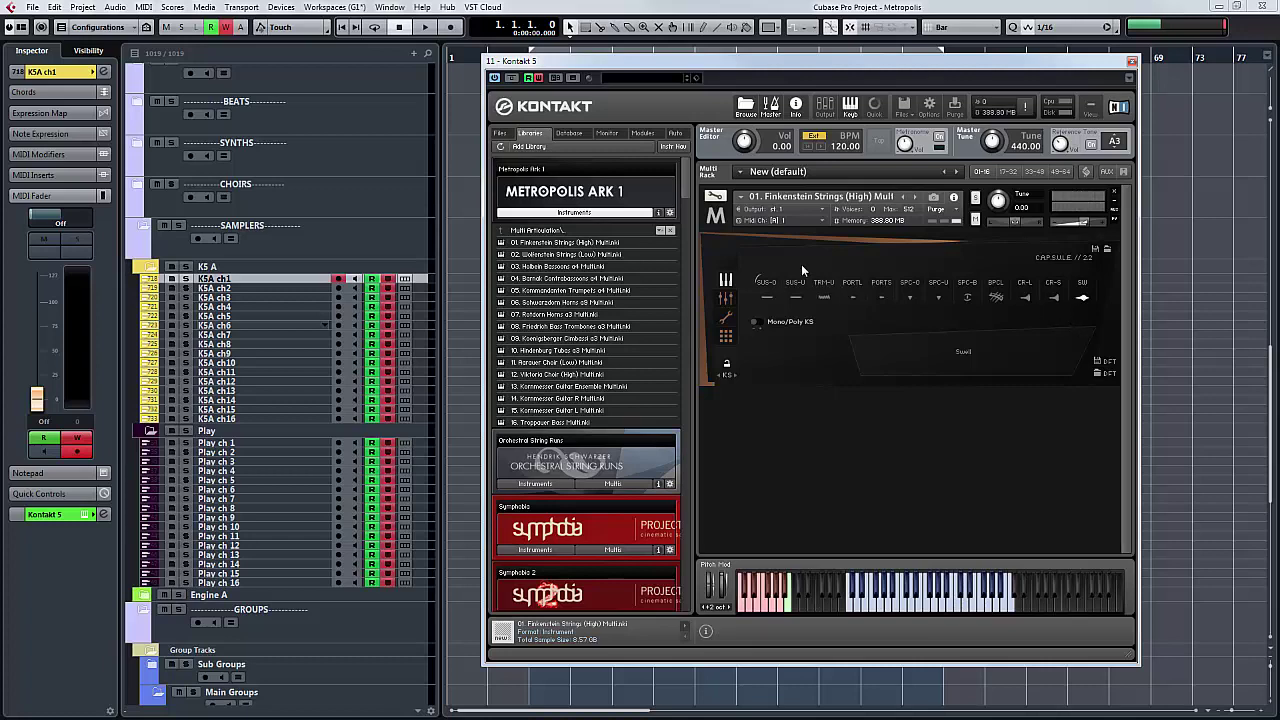
# - Replace the patch with 02. Wolfenstein Strings (Low) Multi and audition Tremolo Octaved, Portato Long, Portato Short and Spiccato Octaved
pyautogui.moveTo(550, 261); pyautogui.dragTo(905, 317)
pyautogui.click(648, 415)
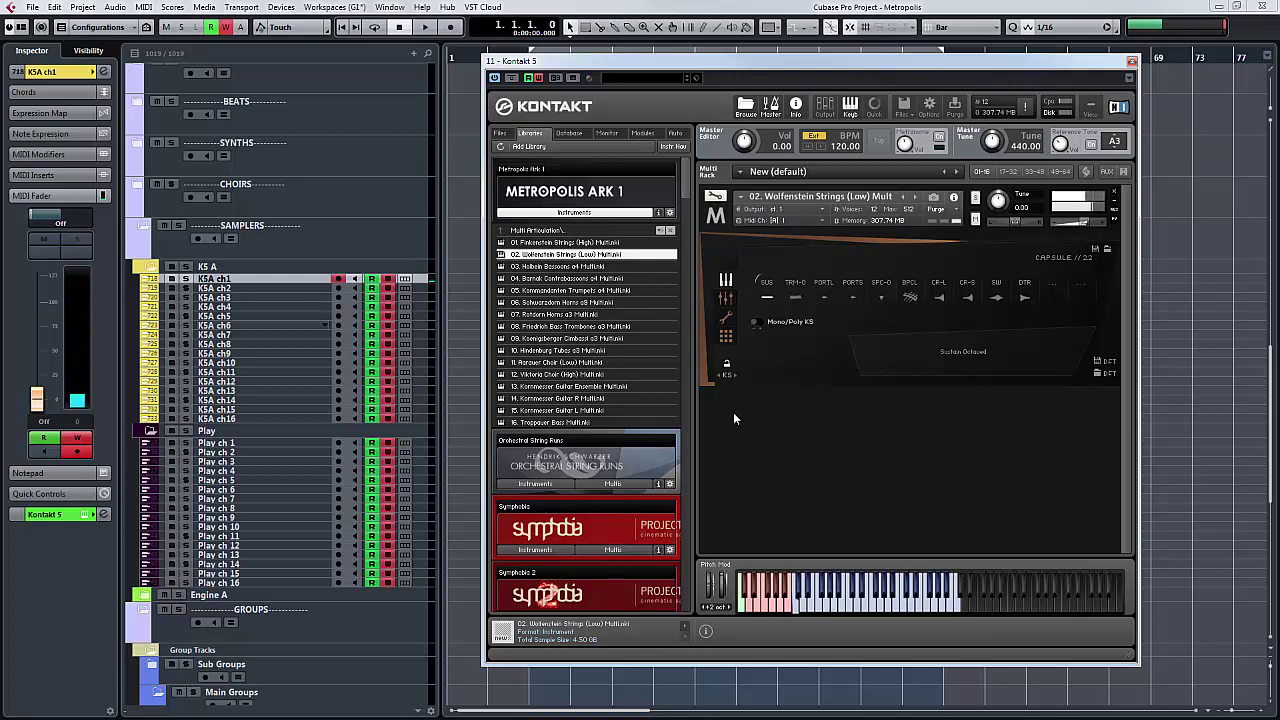
pyautogui.click(797, 298)
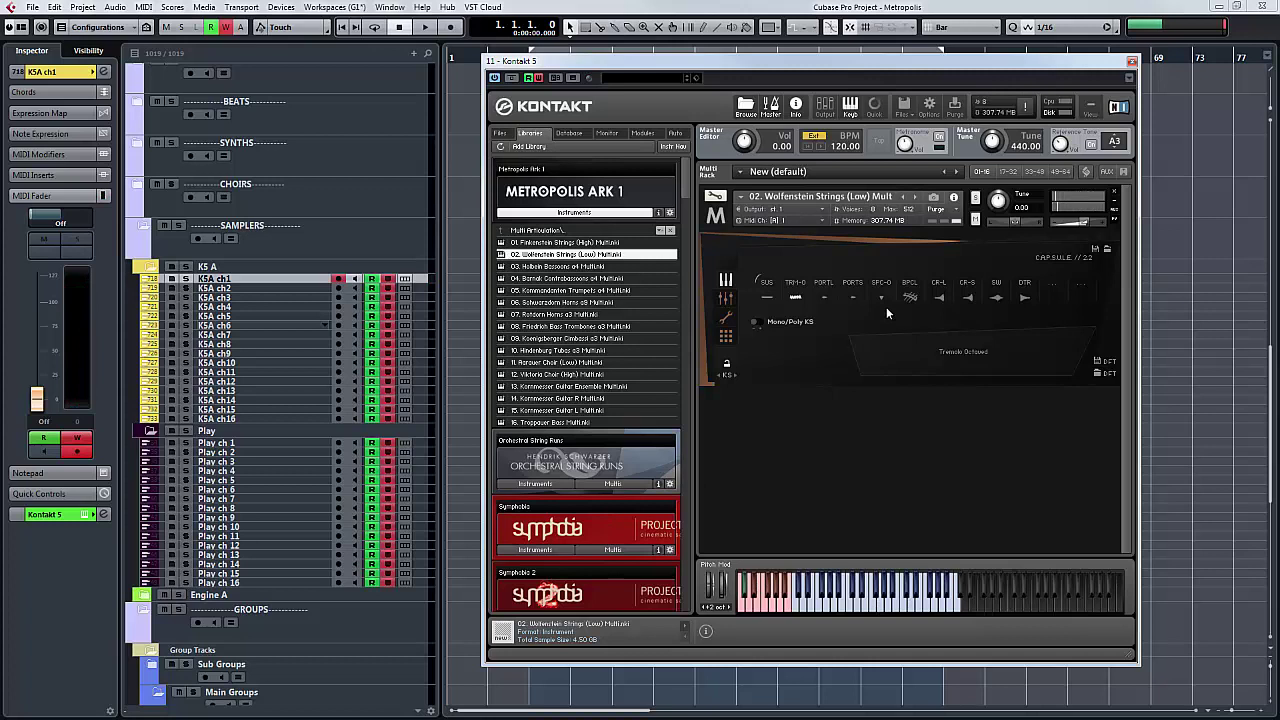
pyautogui.click(822, 298)
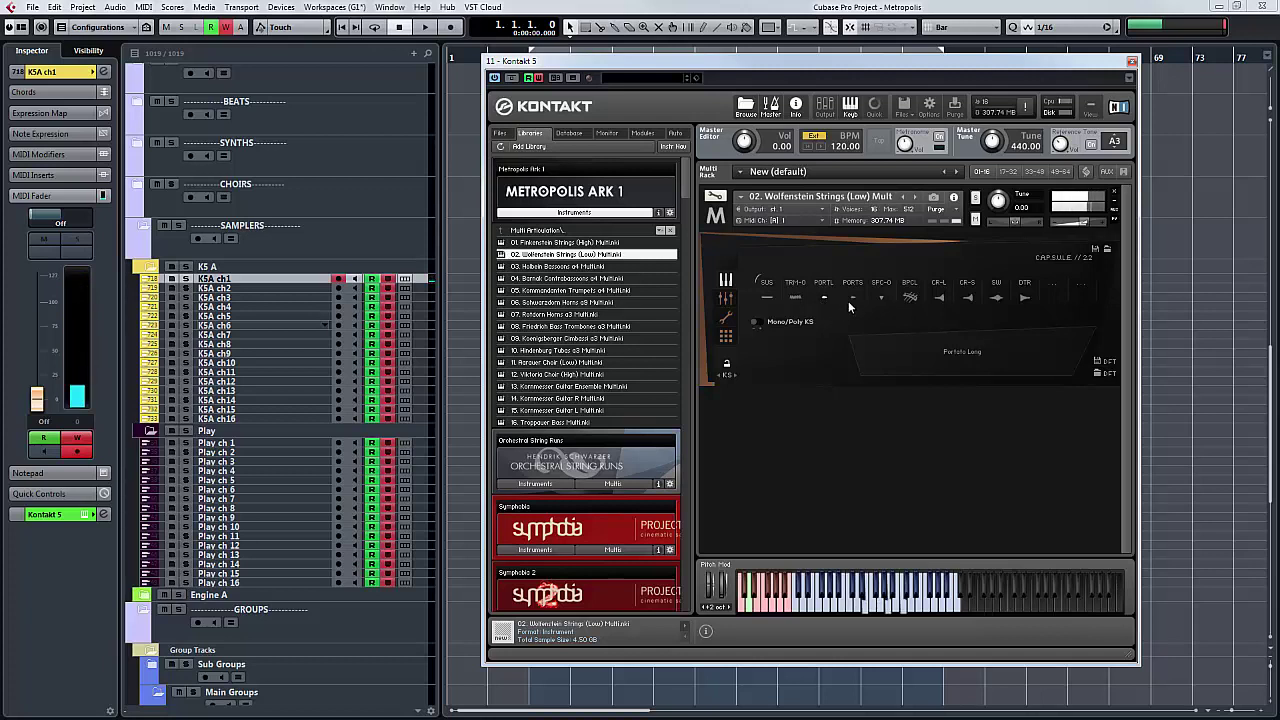
pyautogui.click(851, 298)
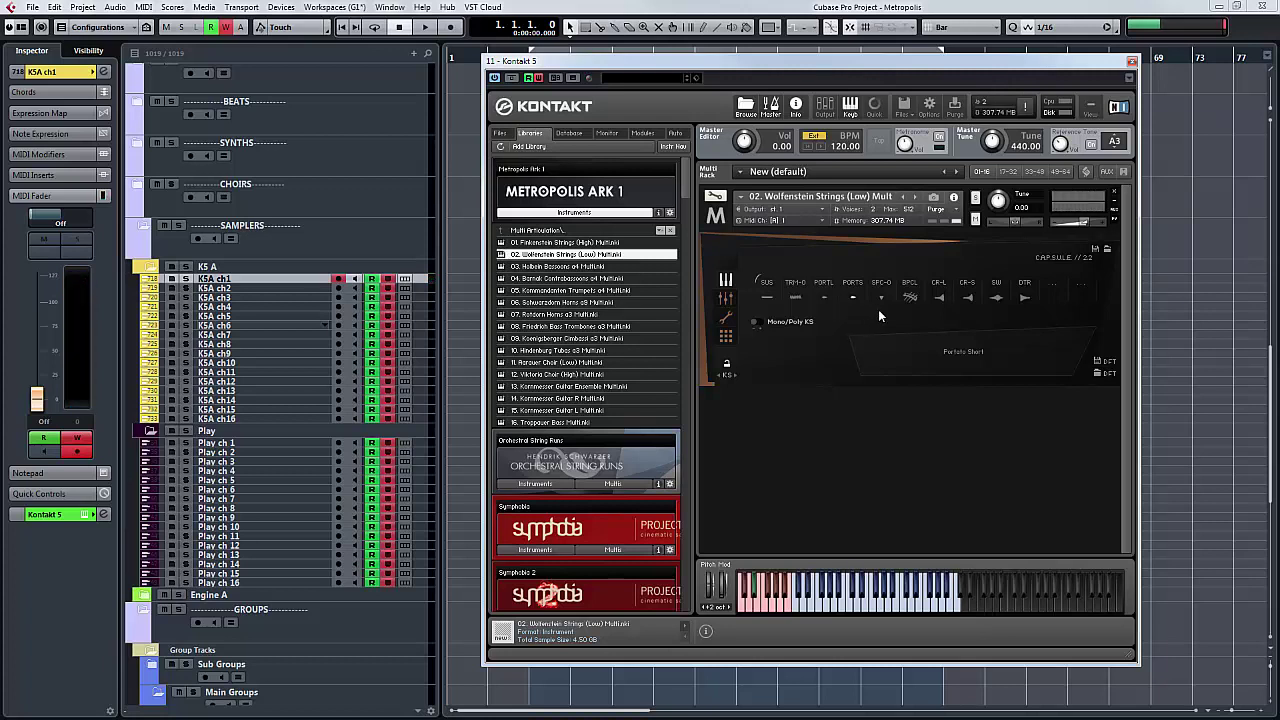
pyautogui.click(881, 298)
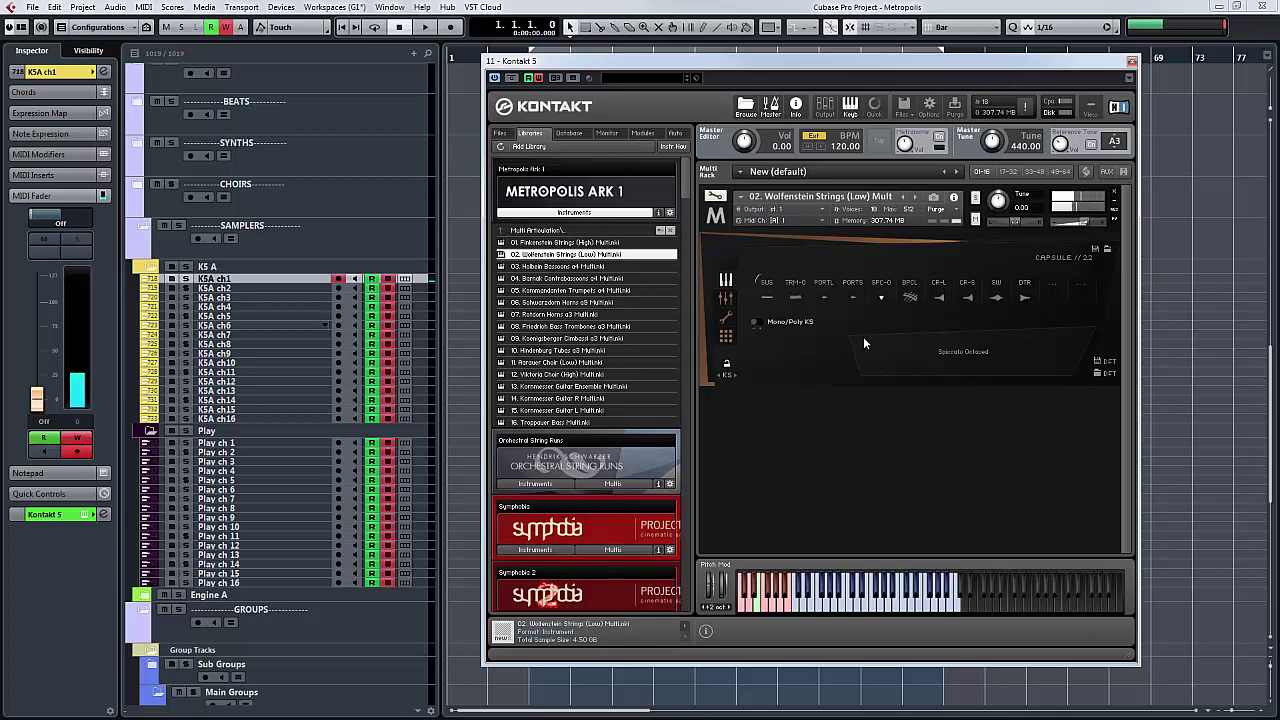
# - Audition the low strings' Bartok Pizzicato, Crescendo Long, Crescendo Short, Swell and tremolo decrescendo articulations
pyautogui.click(905, 304)
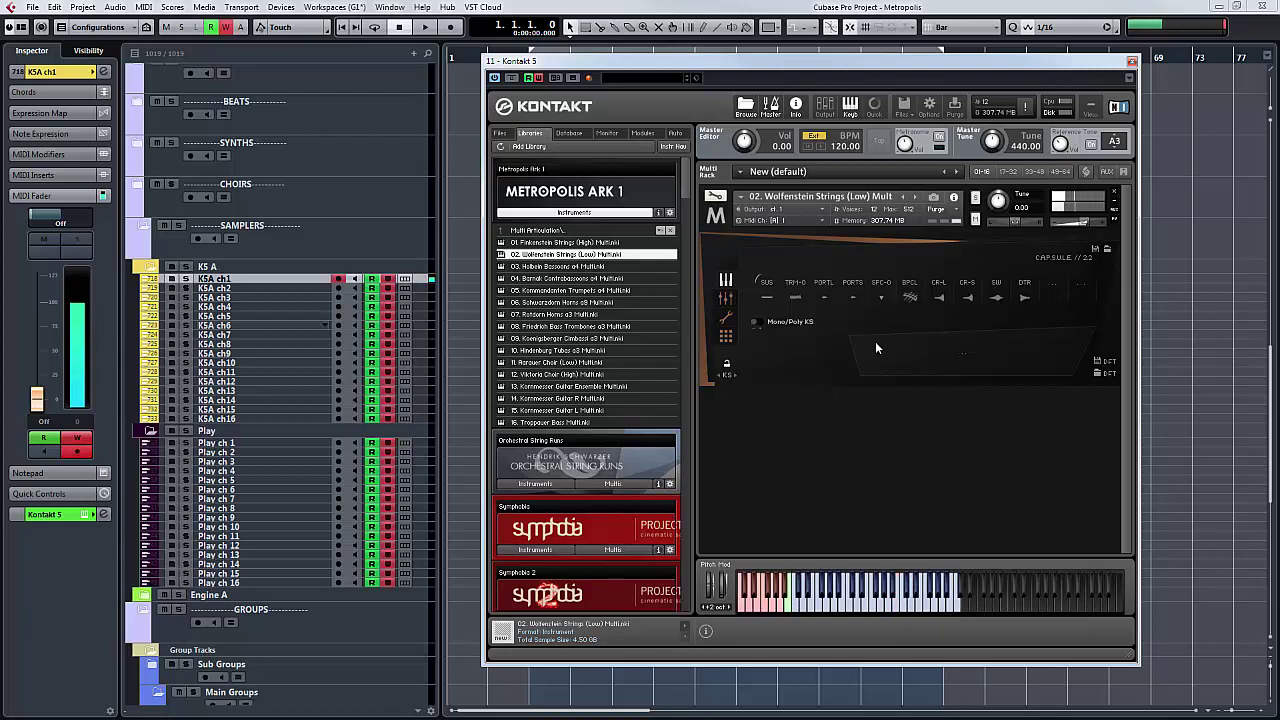
pyautogui.click(910, 300)
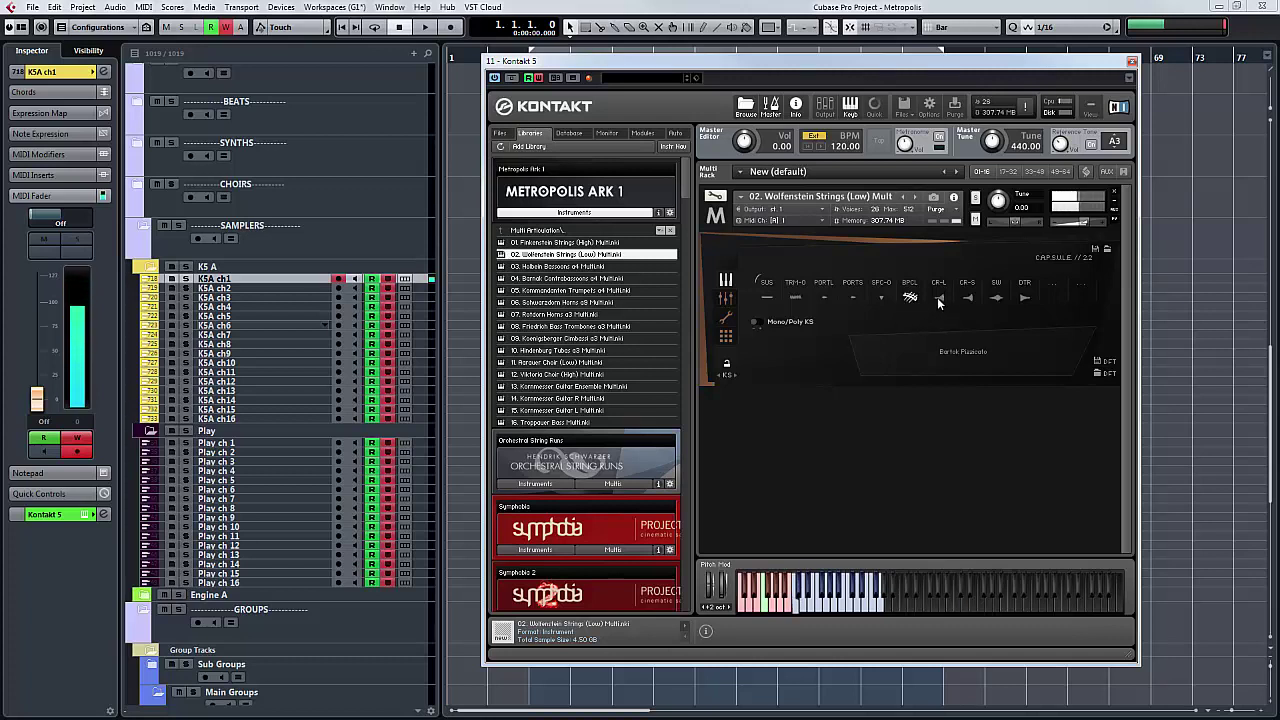
pyautogui.click(937, 300)
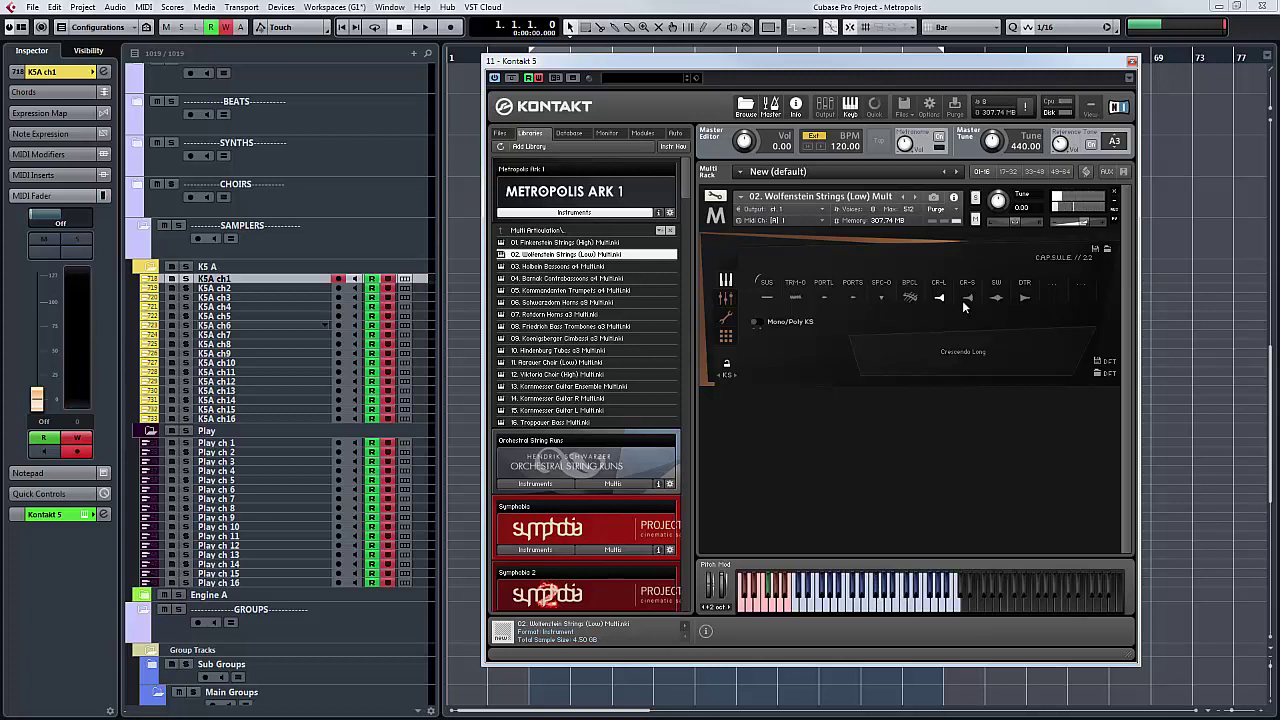
pyautogui.click(967, 299)
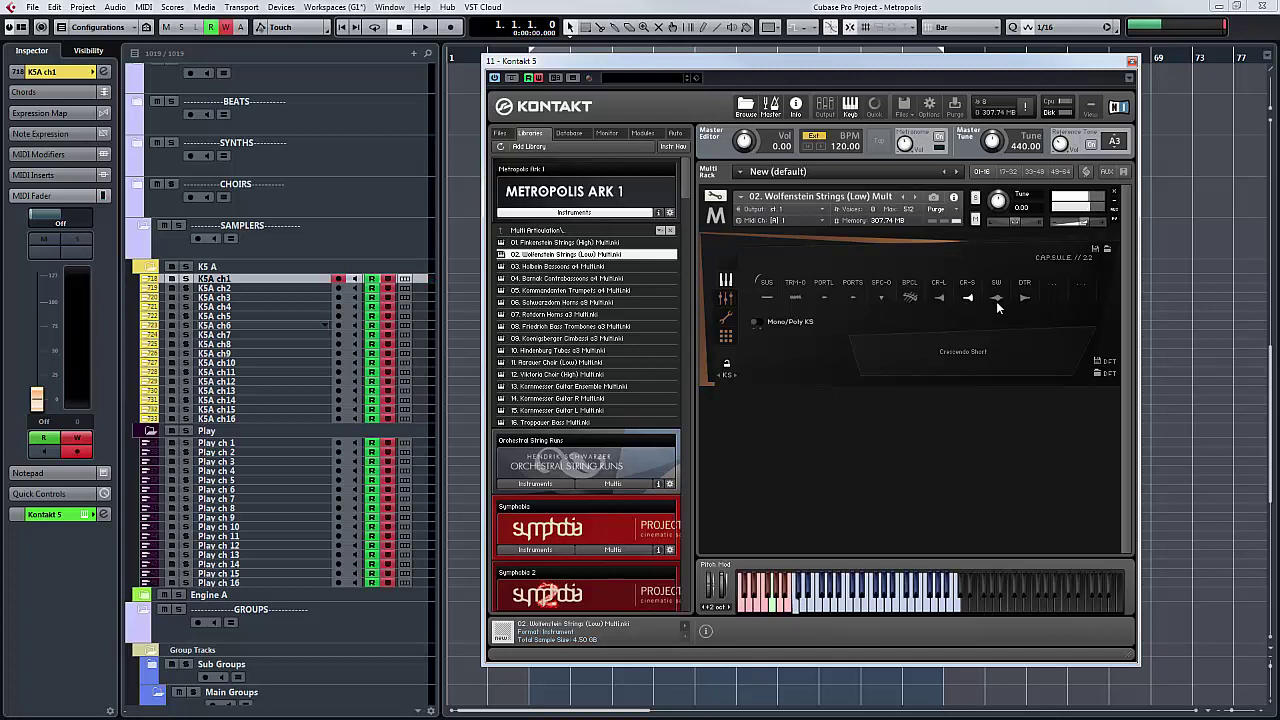
pyautogui.click(997, 300)
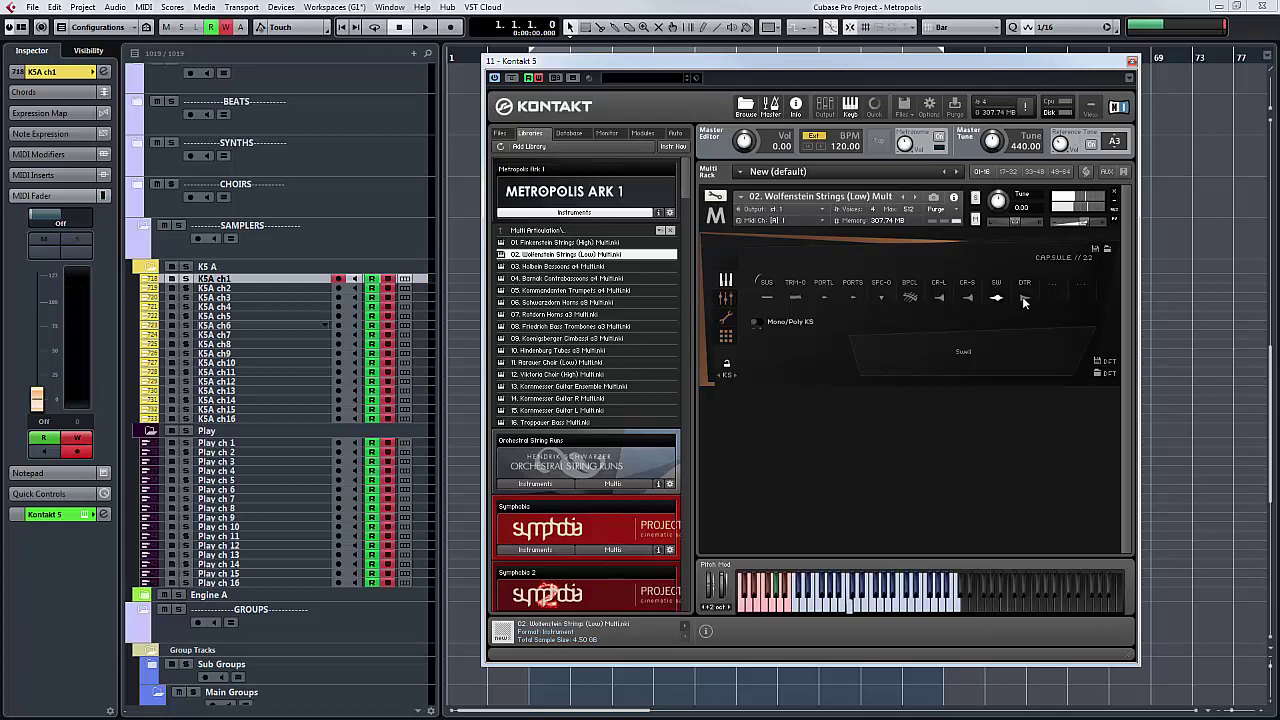
pyautogui.click(1024, 299)
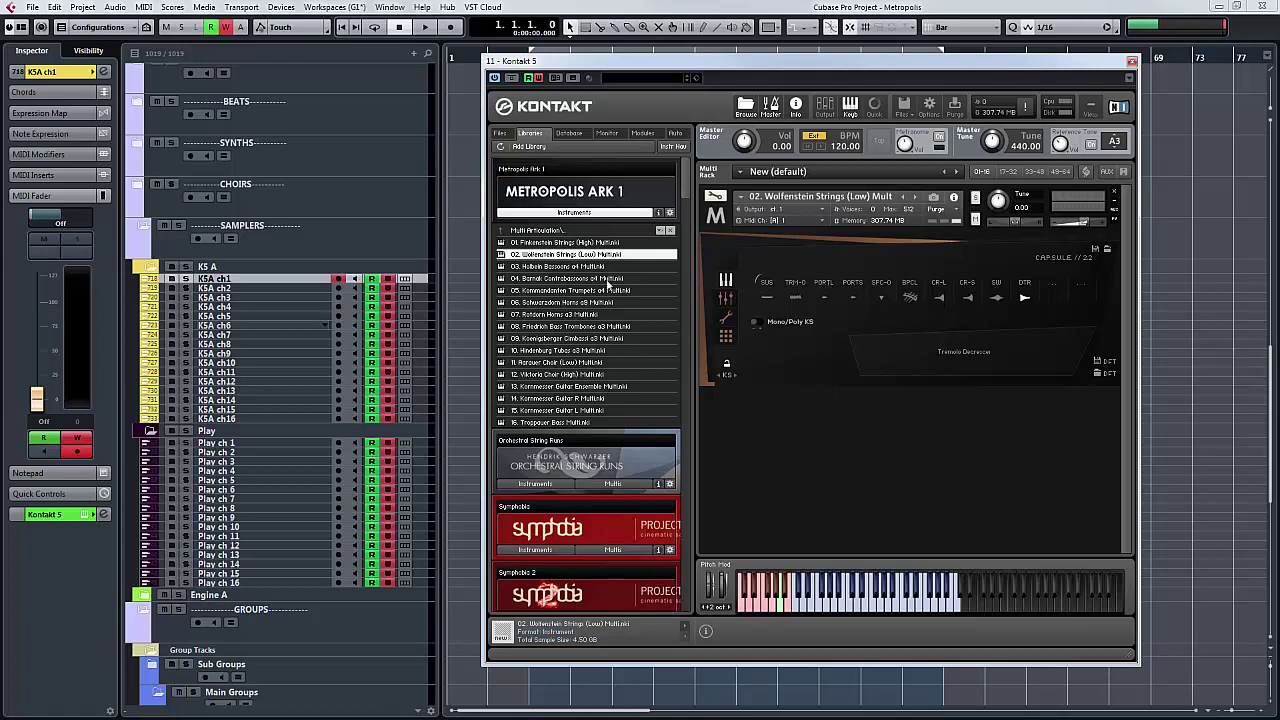
# - Replace the patch with 03. Holbein Bassoons a4 Multi and audition its marcato and Staccato articulations
pyautogui.doubleClick(592, 267)
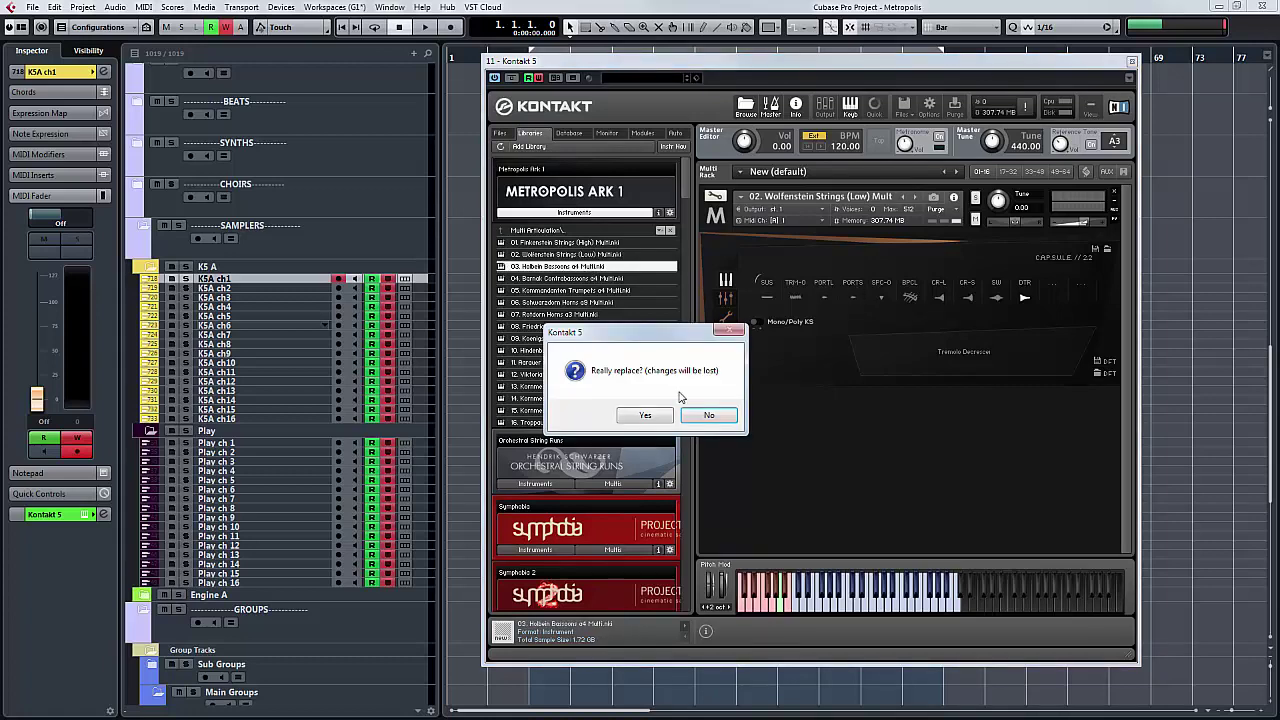
pyautogui.click(645, 416)
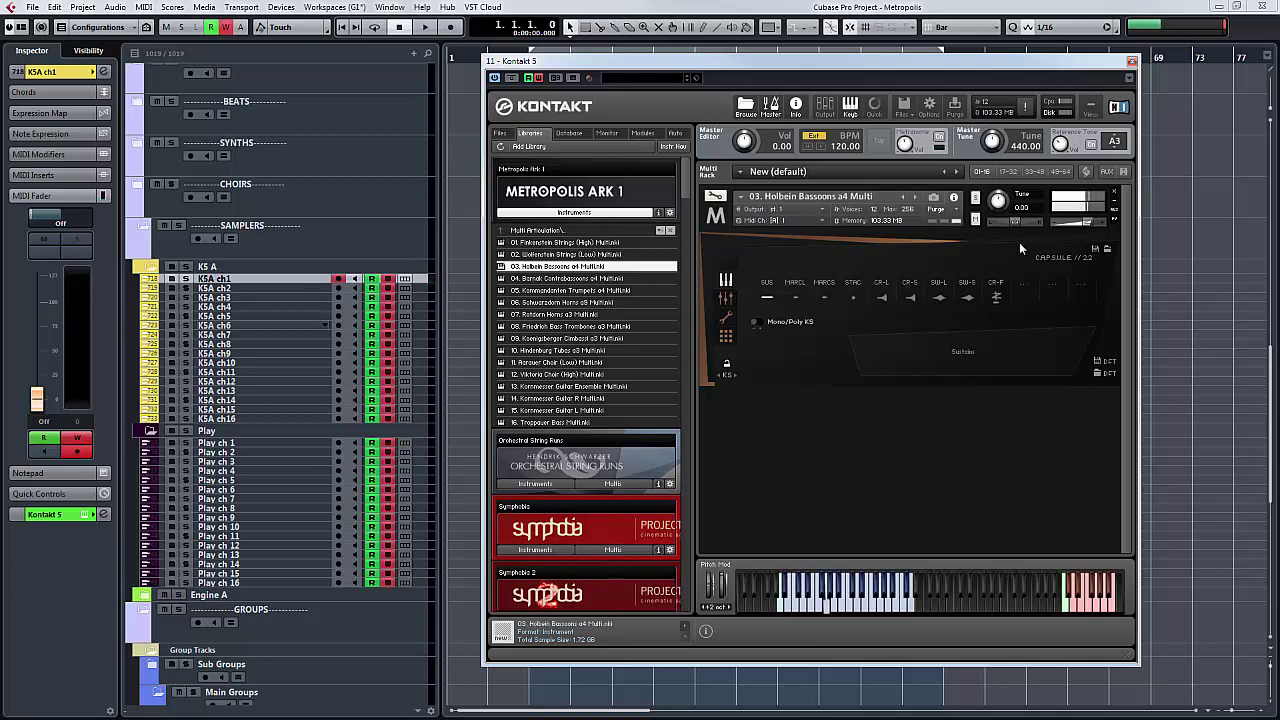
pyautogui.click(796, 296)
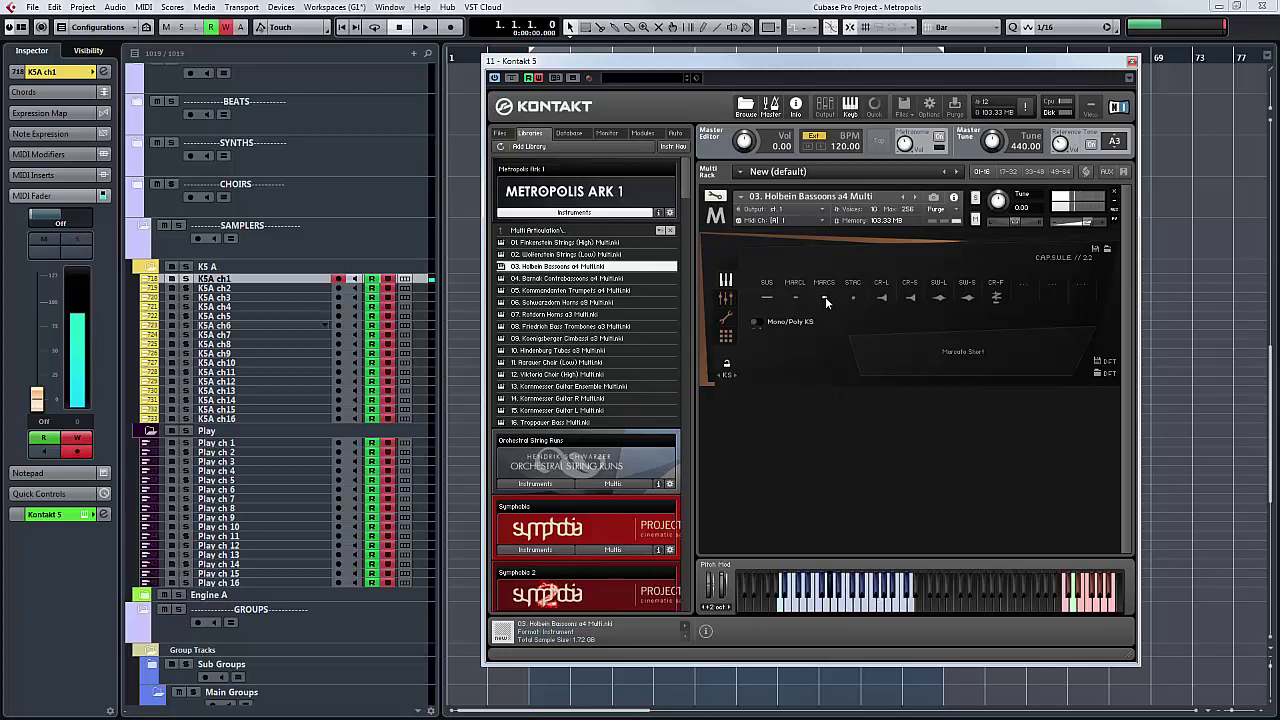
pyautogui.click(851, 298)
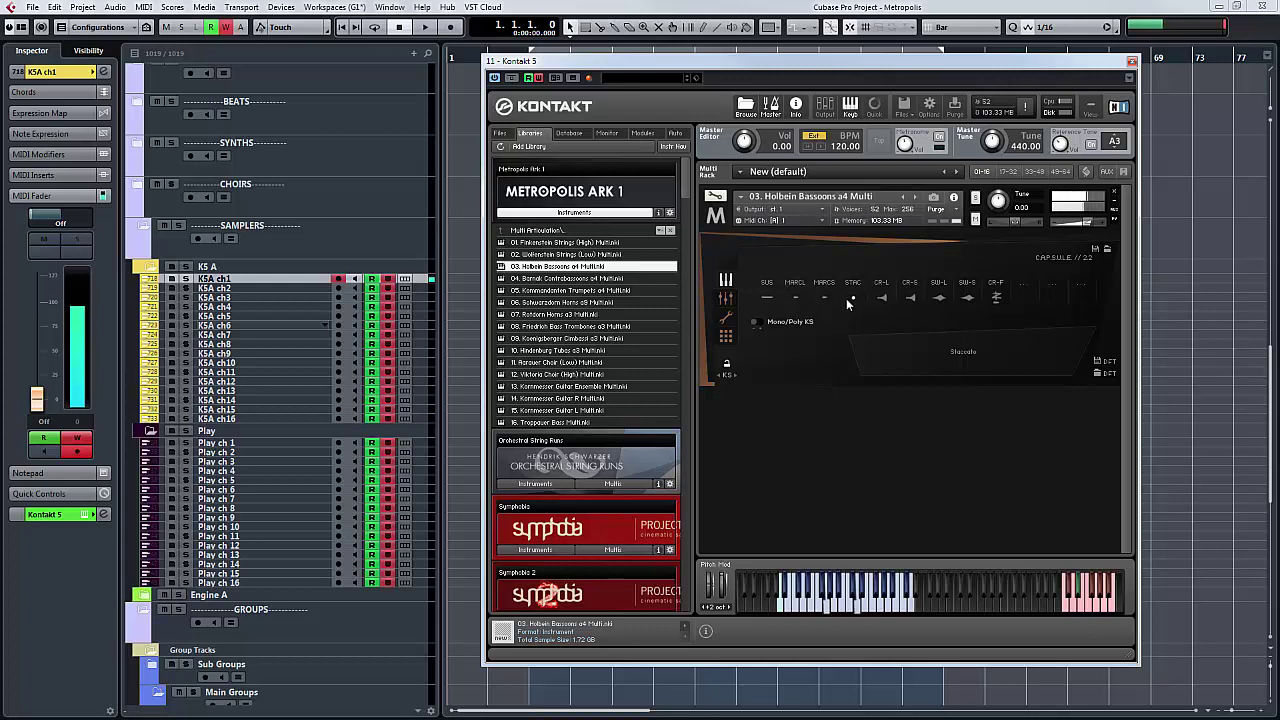
# - Audition the bassoons' Cresc Long, Cresc Short, Swell Long, Swell Short and flutter crescendo articulations
pyautogui.click(881, 300)
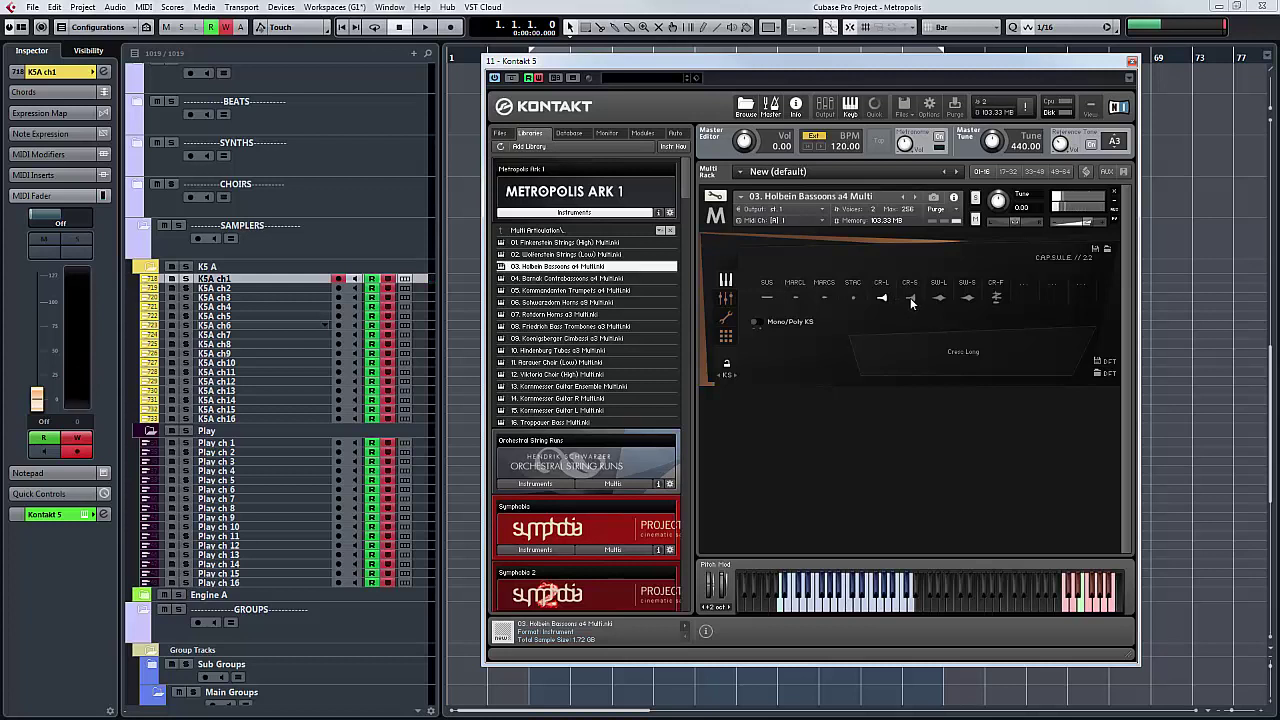
pyautogui.click(910, 300)
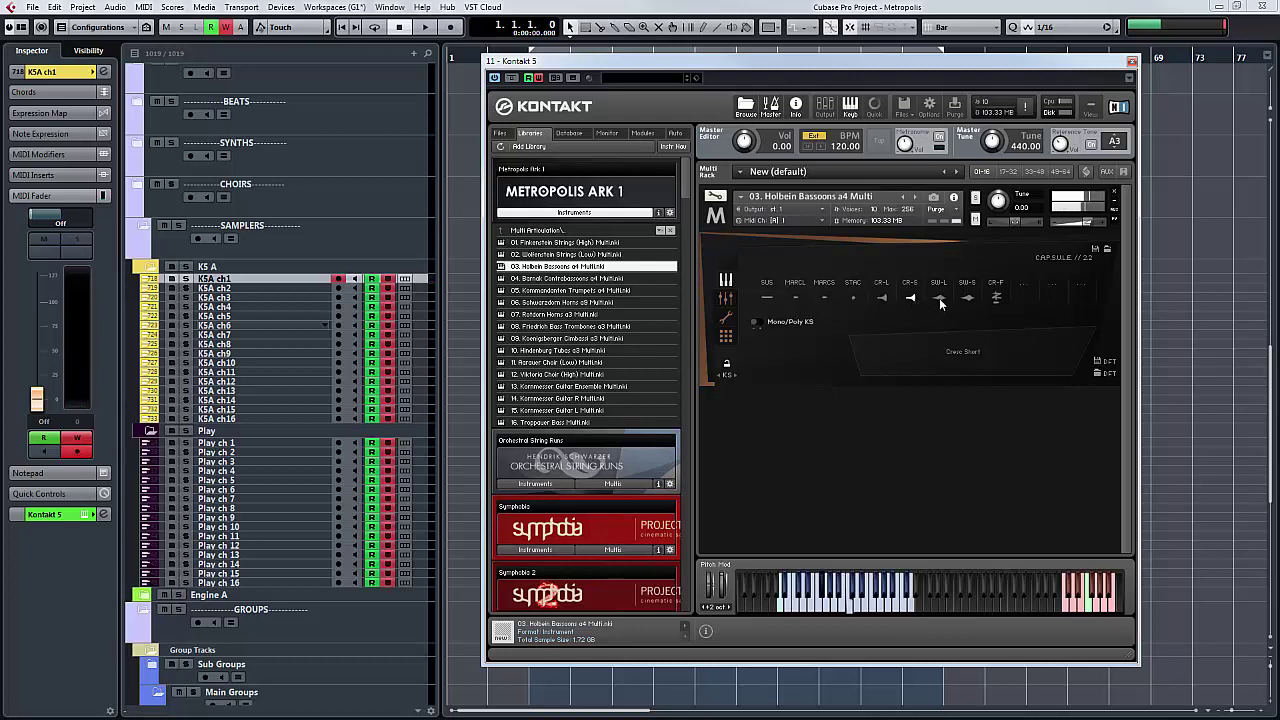
pyautogui.click(938, 299)
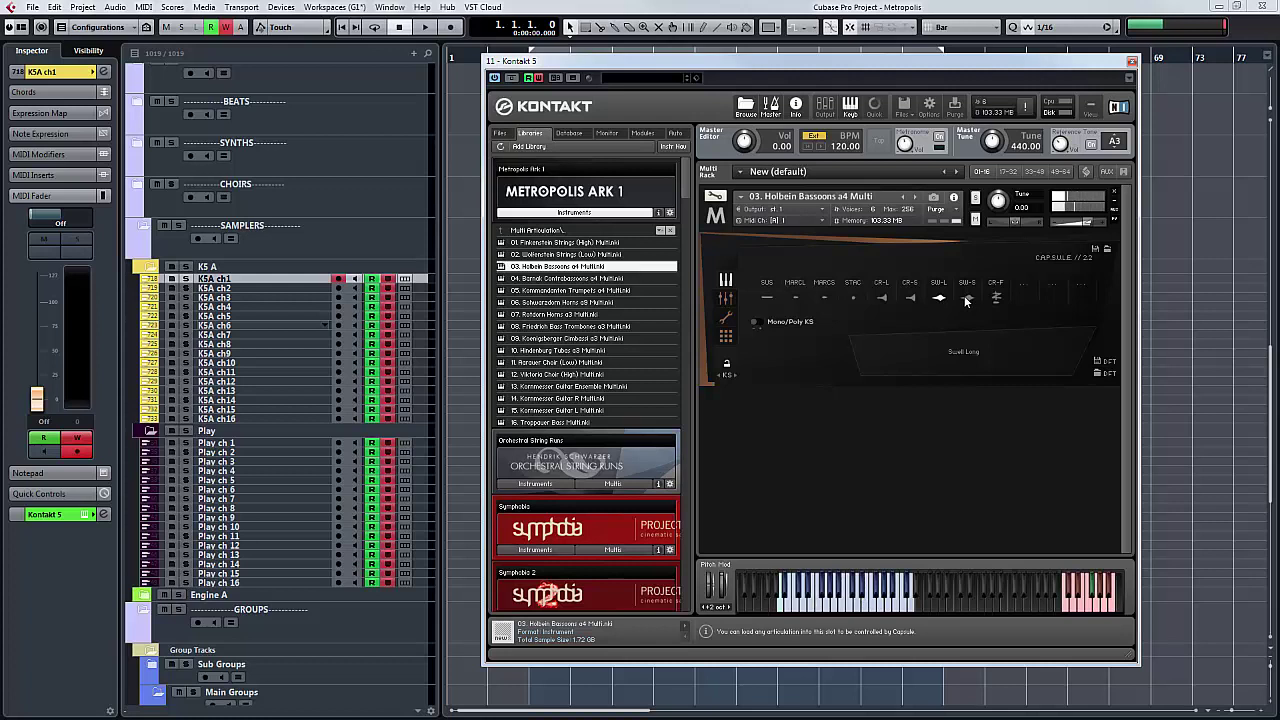
pyautogui.click(967, 299)
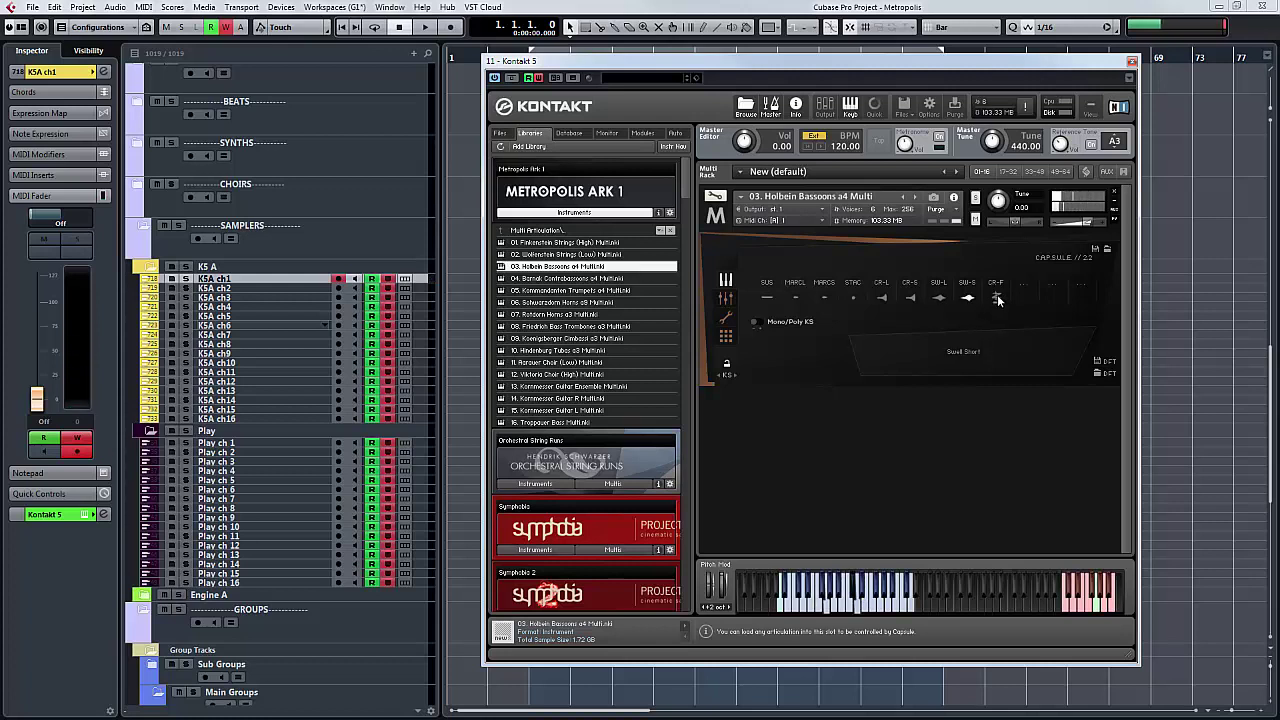
pyautogui.click(997, 299)
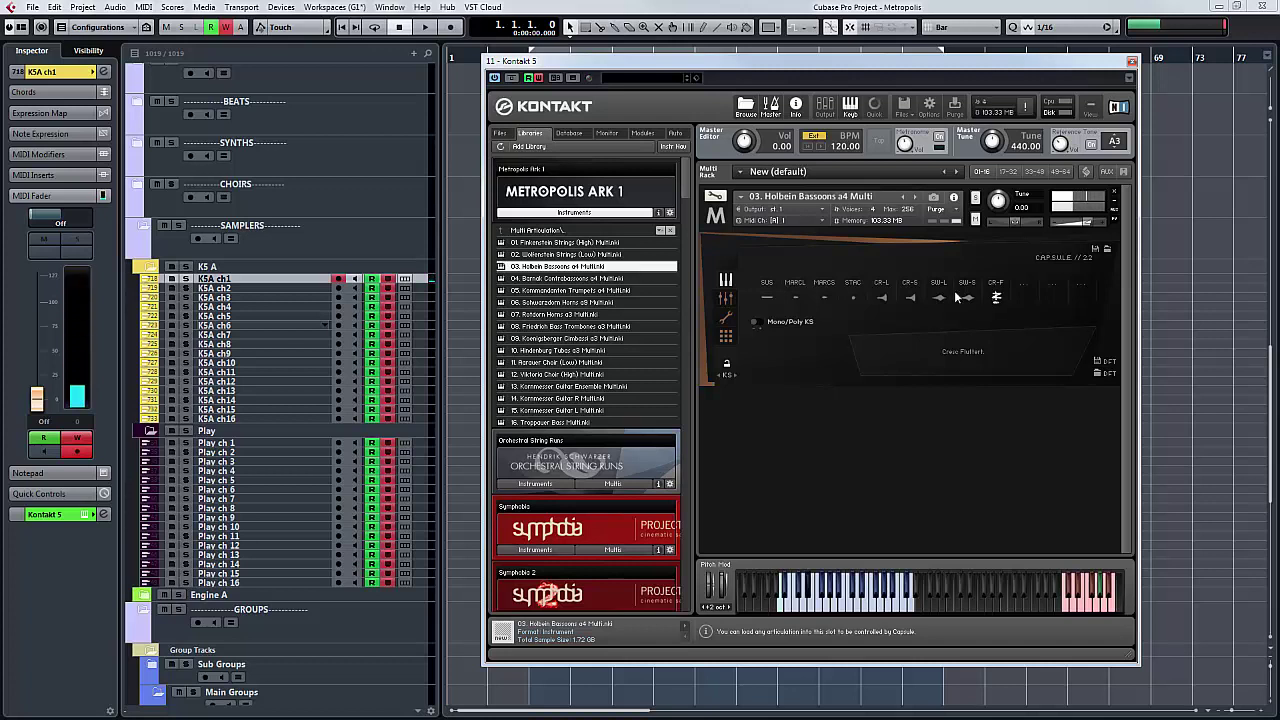
# - Replace the patch with 04. Barnak Contrabassoons a4 Multi and audition Marcato Long, Marcato Short and Staccato
pyautogui.moveTo(566, 280); pyautogui.dragTo(778, 303)
pyautogui.click(650, 414)
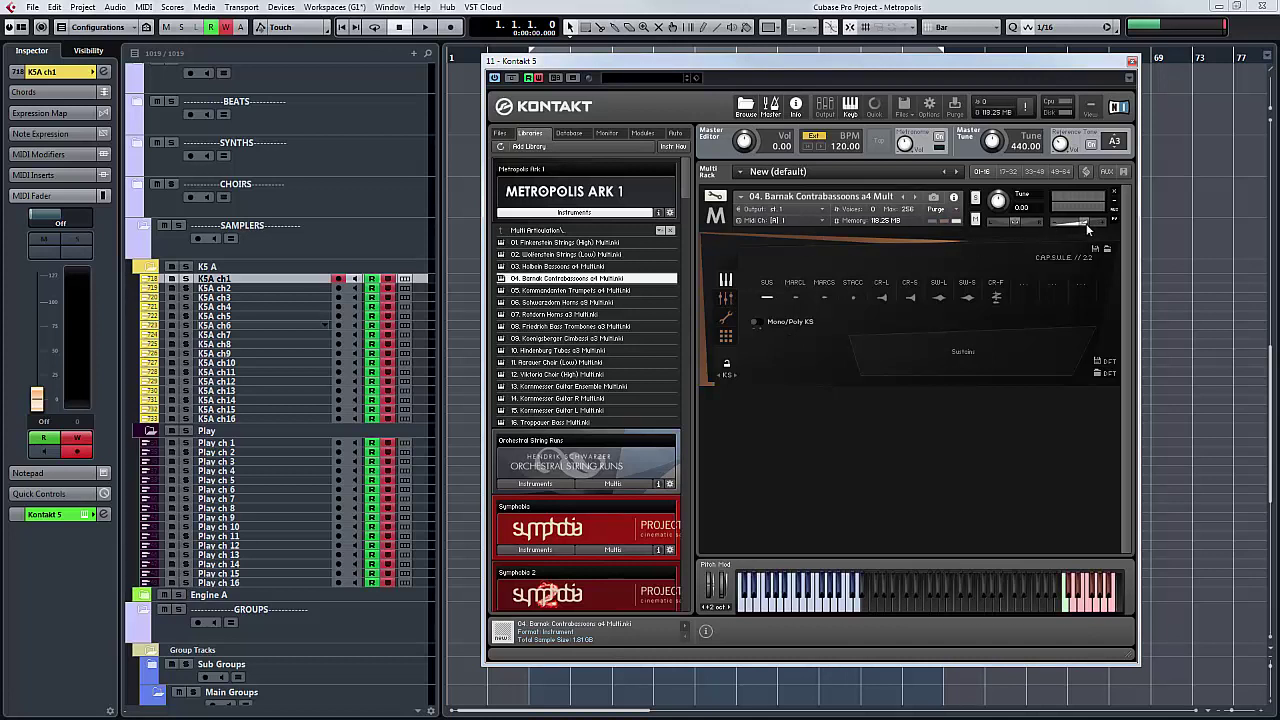
pyautogui.moveTo(1088, 222)
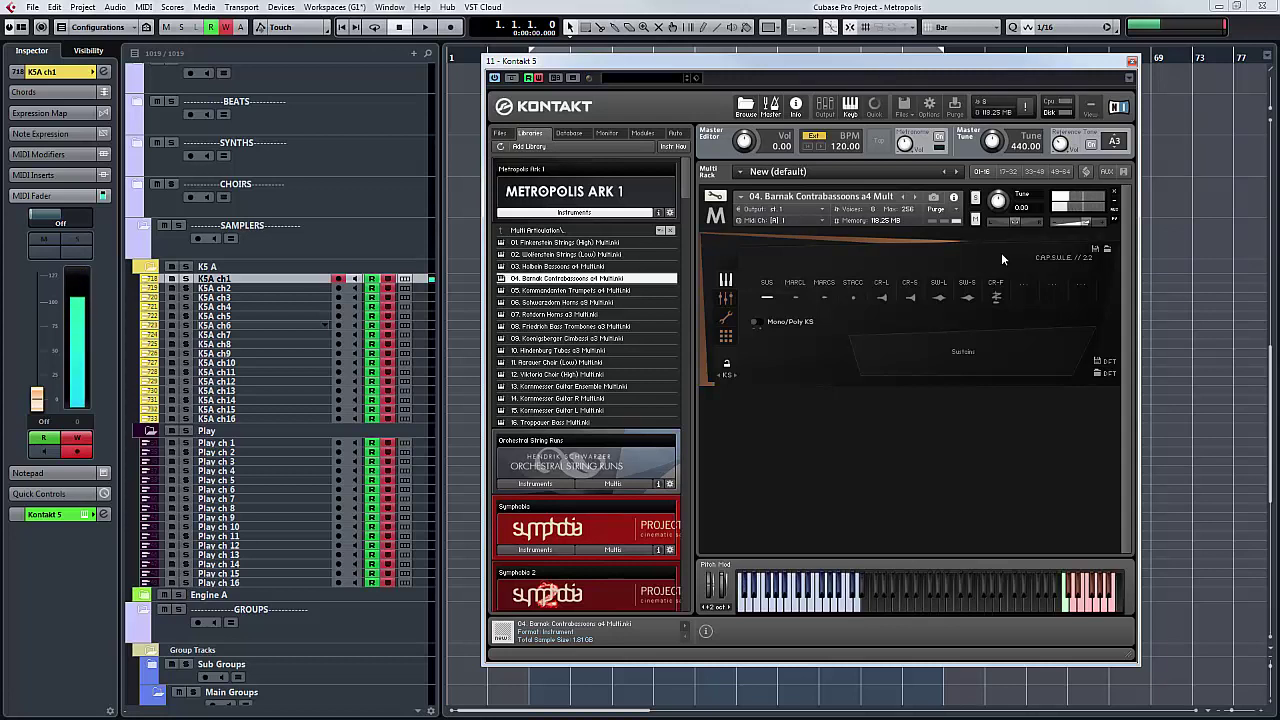
pyautogui.click(798, 298)
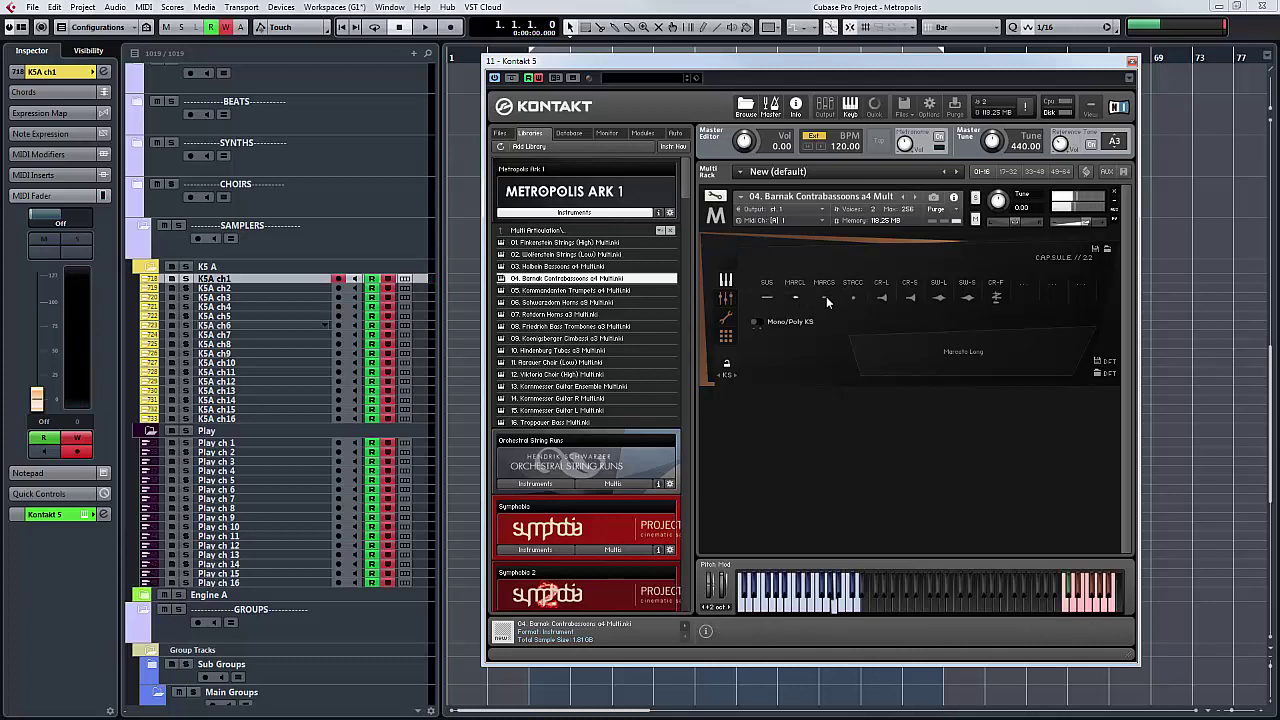
pyautogui.click(825, 298)
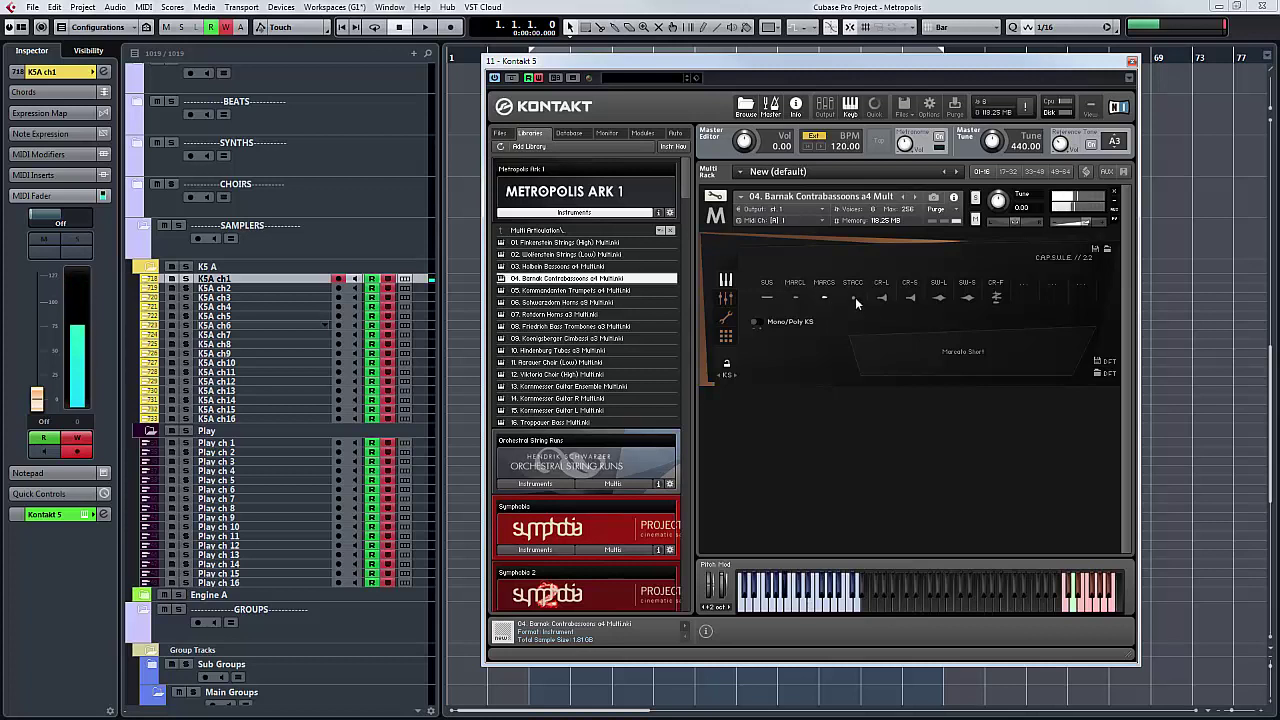
pyautogui.click(854, 298)
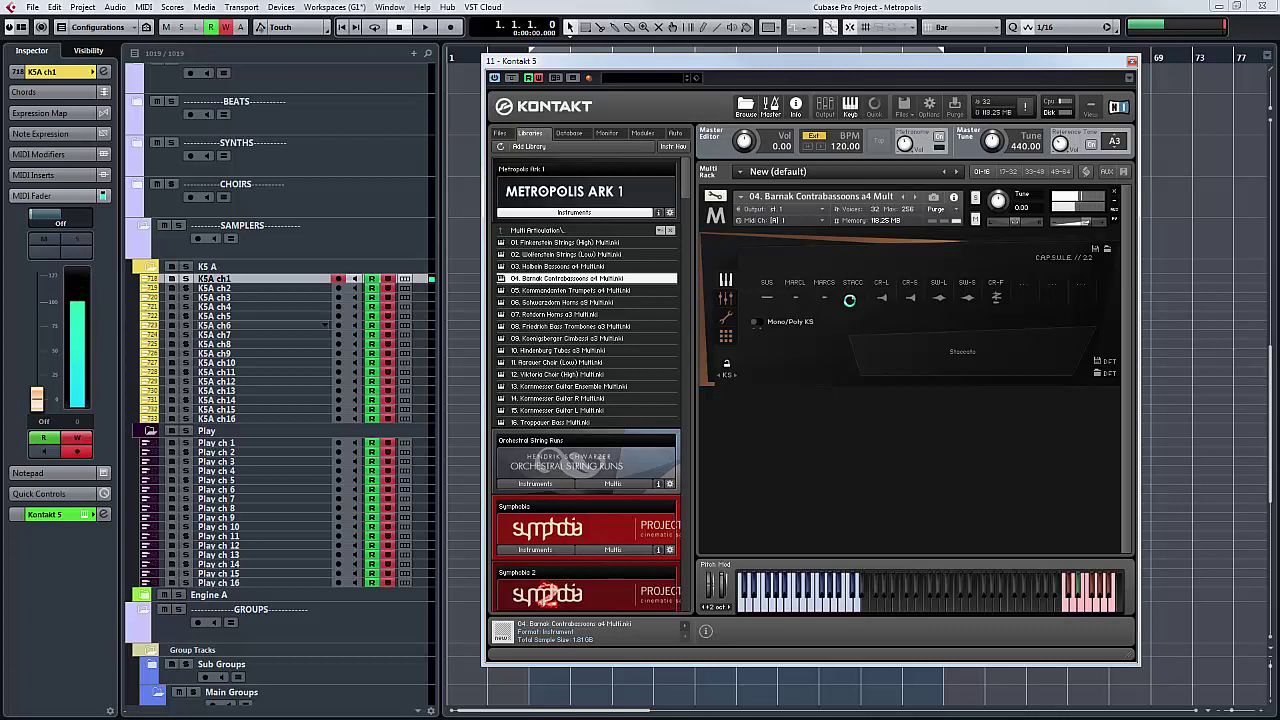
# - Audition the contrabassoons' Cresc Long, Cresc Short, Swell Long, Swell Short and flutter crescendo articulations
pyautogui.click(883, 307)
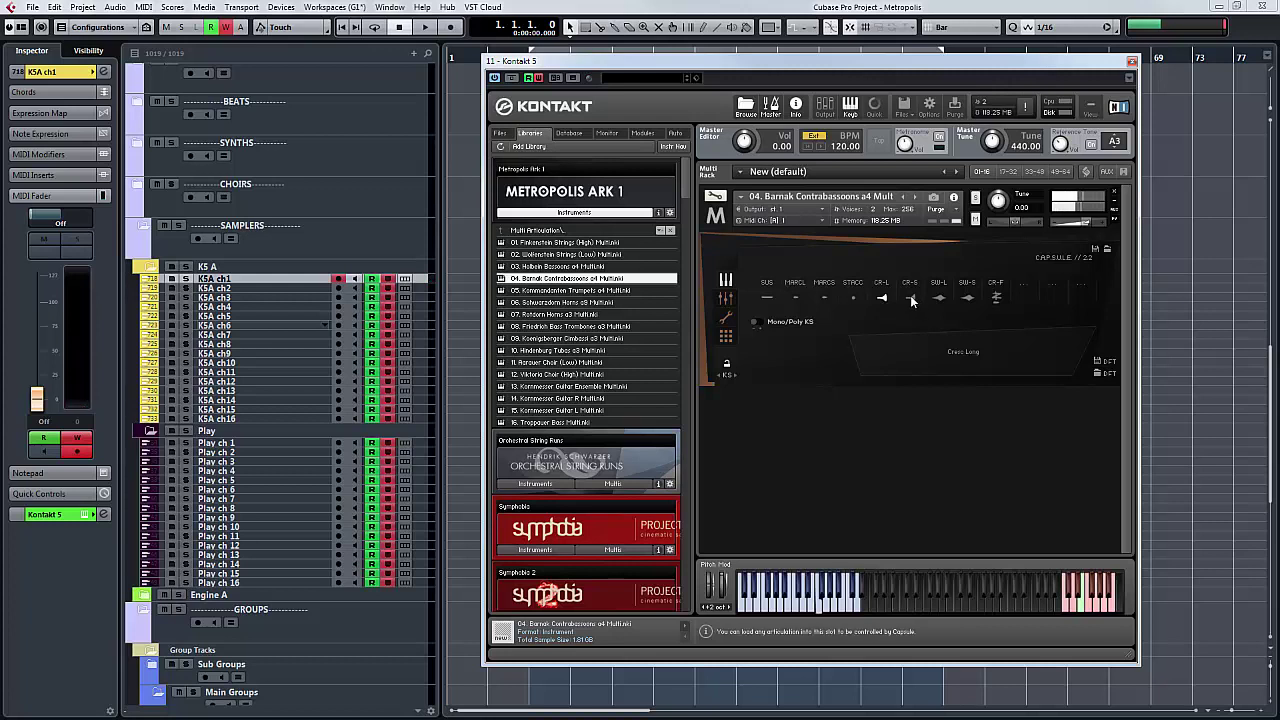
pyautogui.click(910, 297)
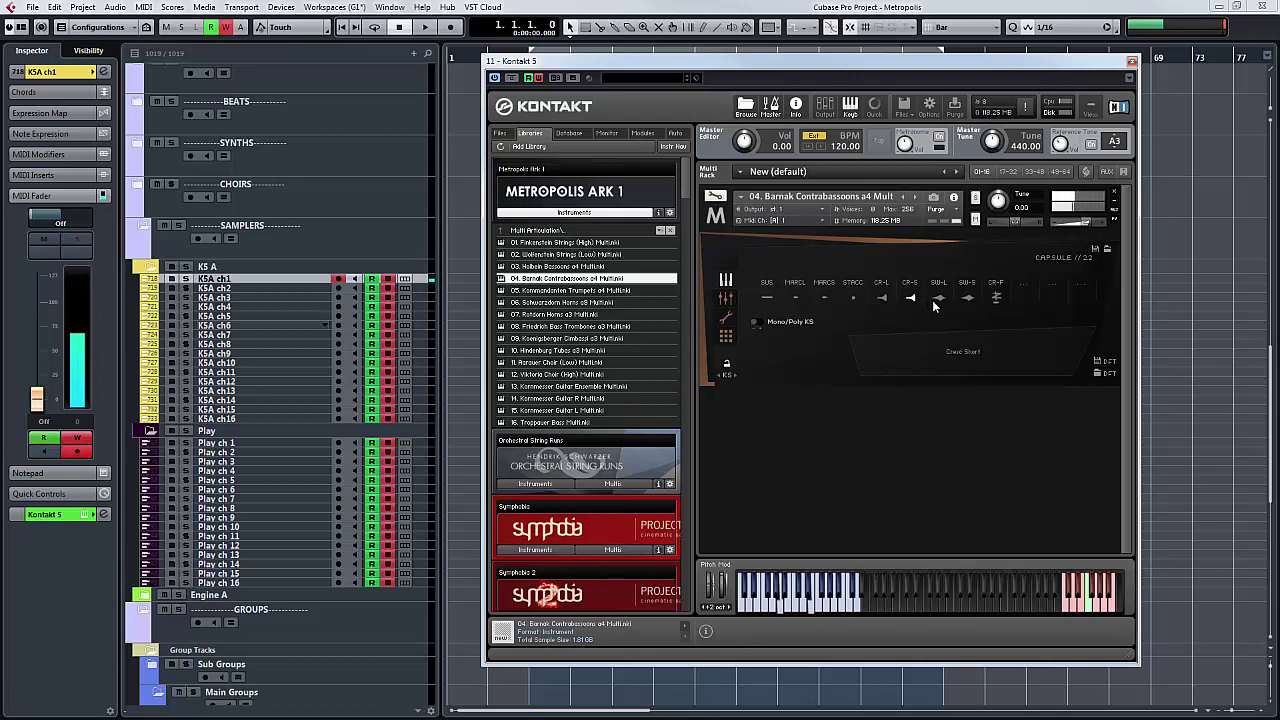
pyautogui.click(940, 298)
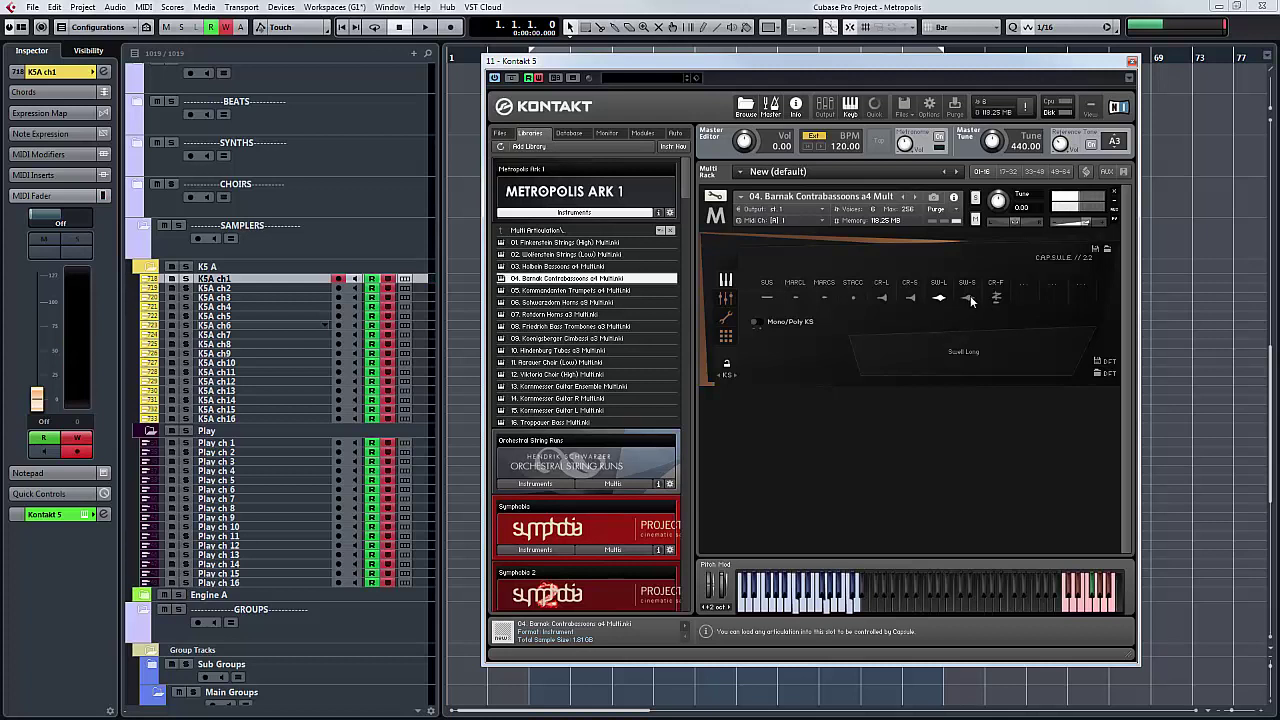
pyautogui.click(970, 298)
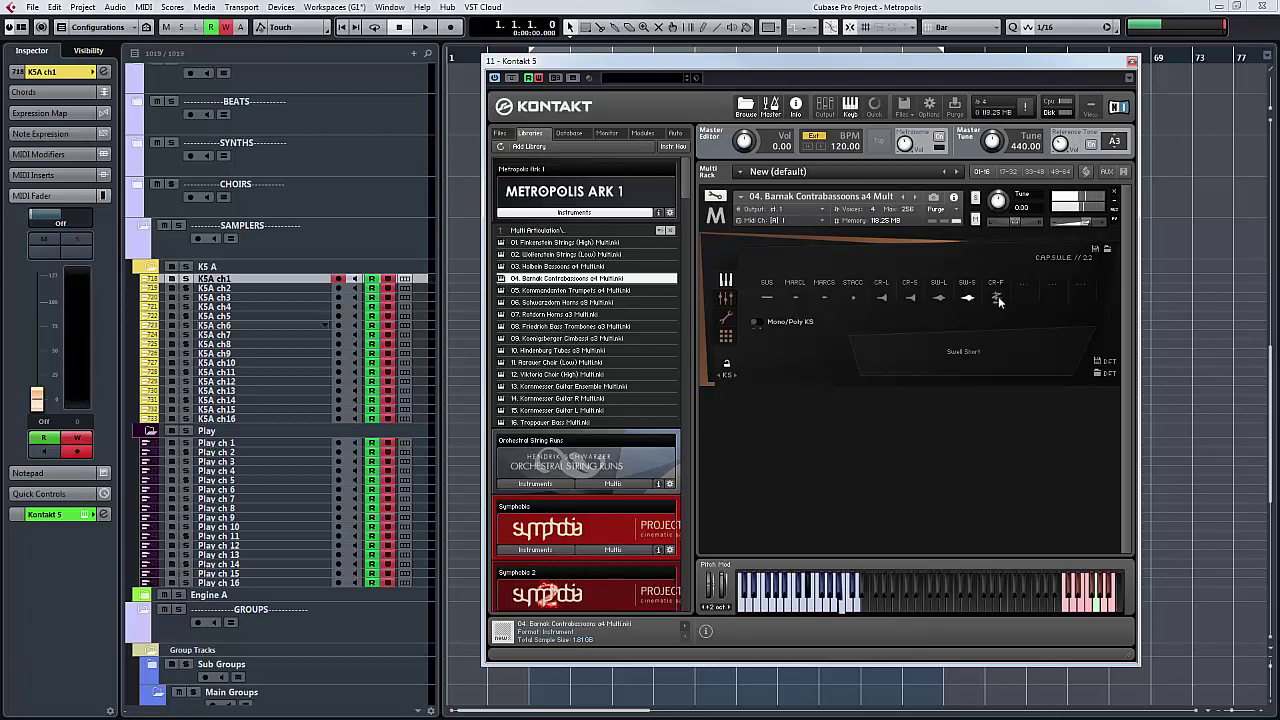
pyautogui.click(997, 299)
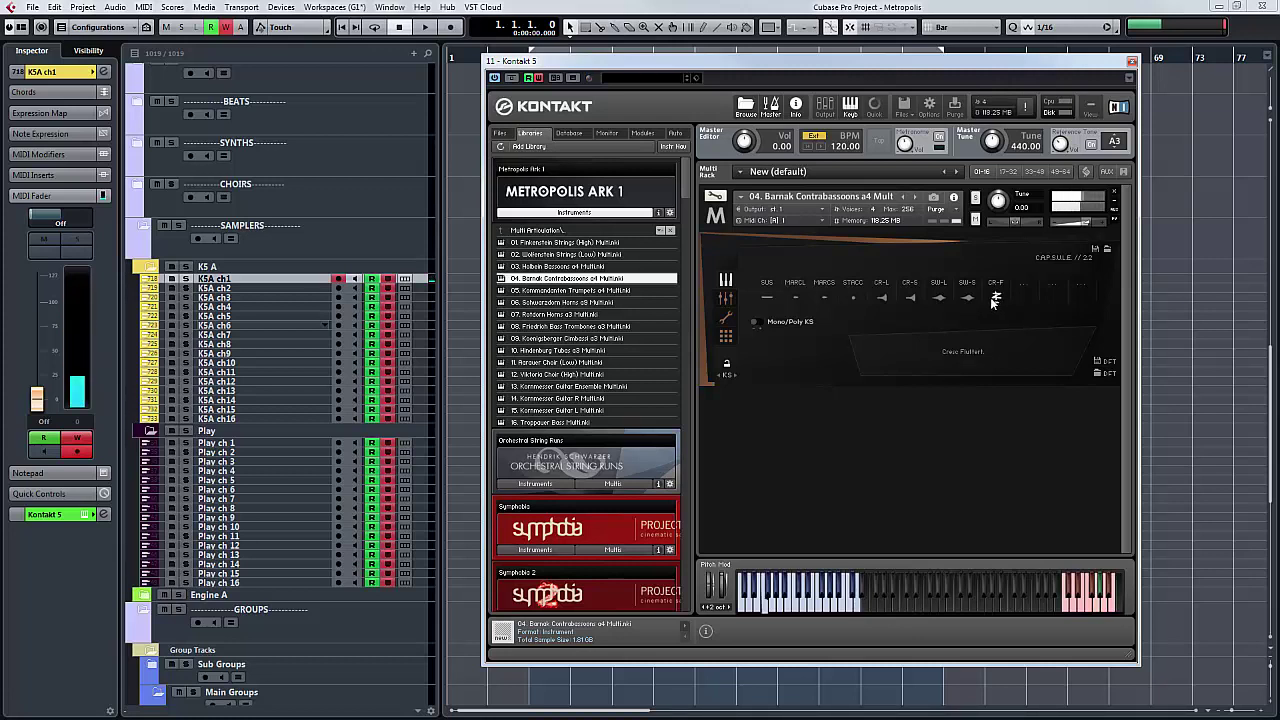
# - Replace the patch with 05. Kommandanten Trumpets a4 Multi and audition Marcato Long, Marcato Short, Staccato and Staccato Cluster
pyautogui.moveTo(592, 290); pyautogui.dragTo(940, 310)
pyautogui.click(657, 418)
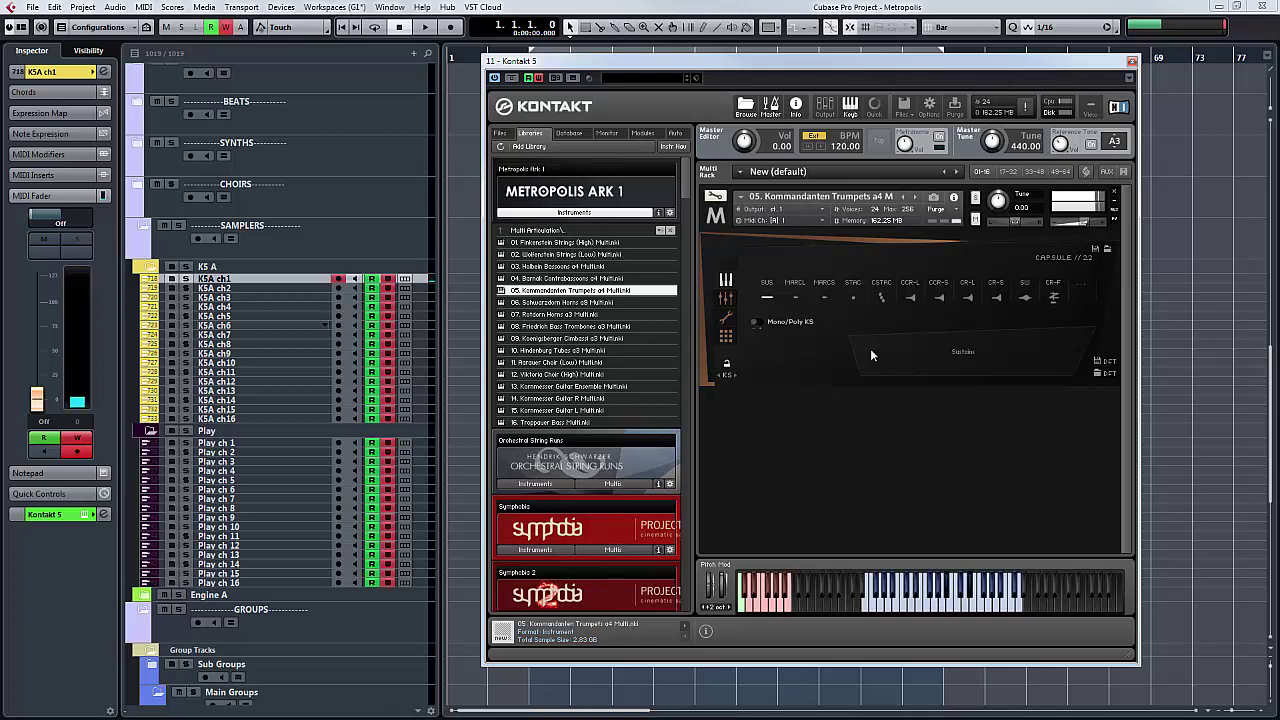
pyautogui.click(796, 298)
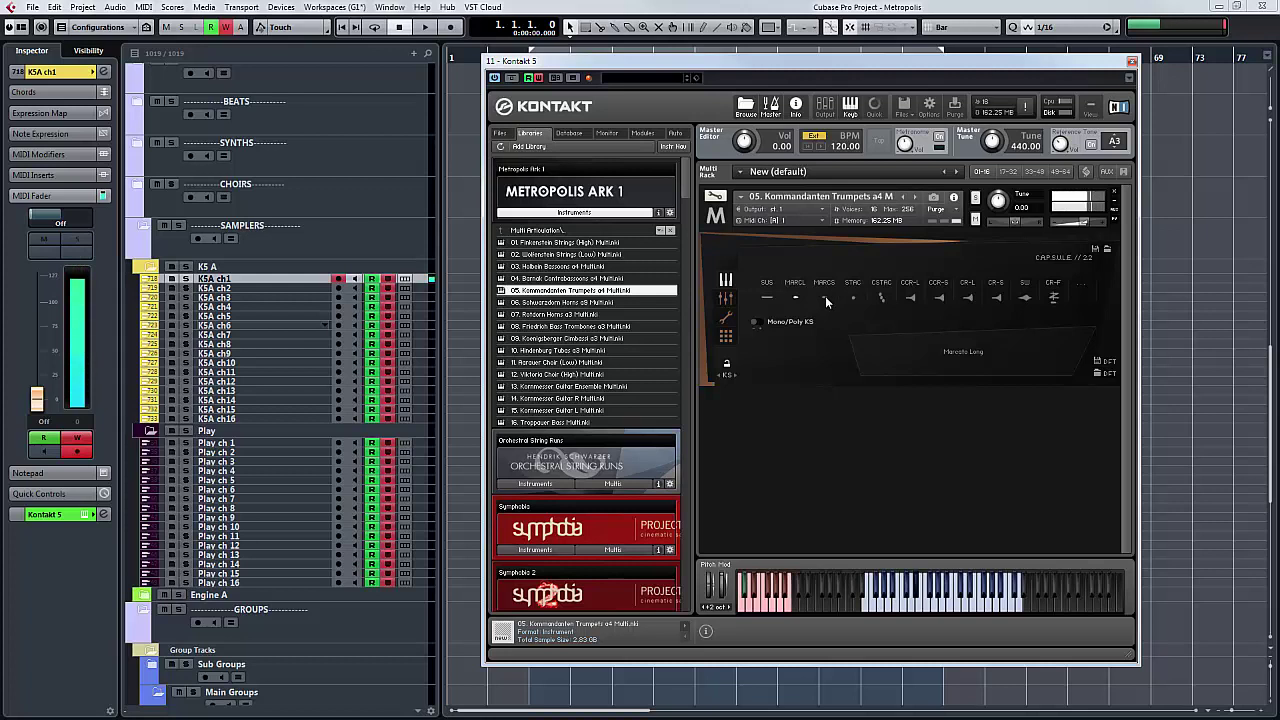
pyautogui.click(825, 299)
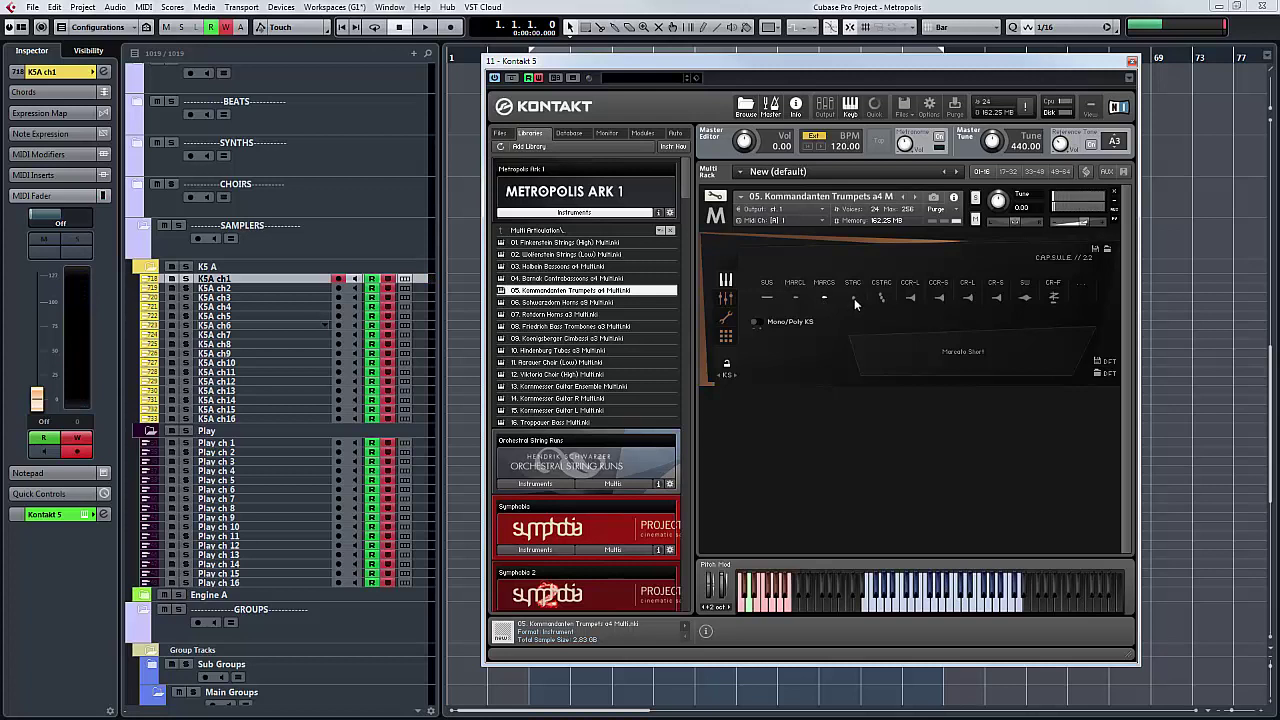
pyautogui.click(853, 300)
pyautogui.click(882, 299)
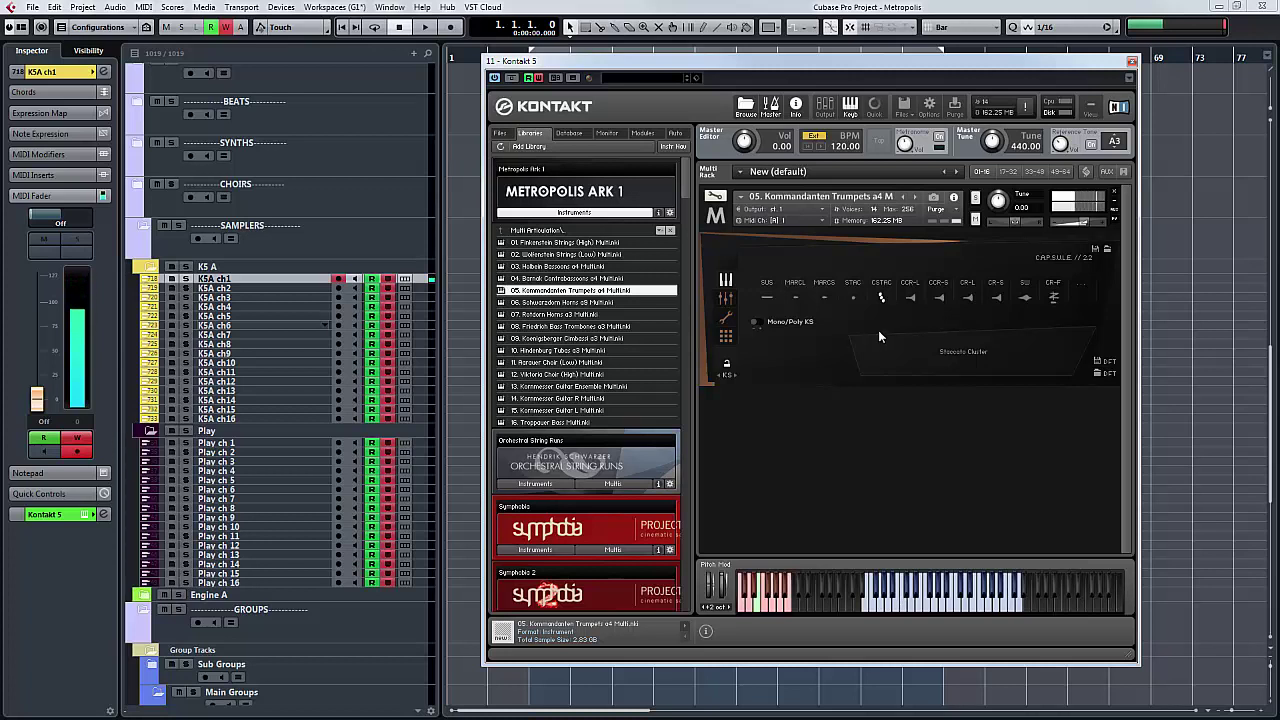
# - Audition the trumpets' long and short cluster crescendos, Cresc Long, Cresc Short, Swell and flutter crescendo articulations
pyautogui.click(909, 299)
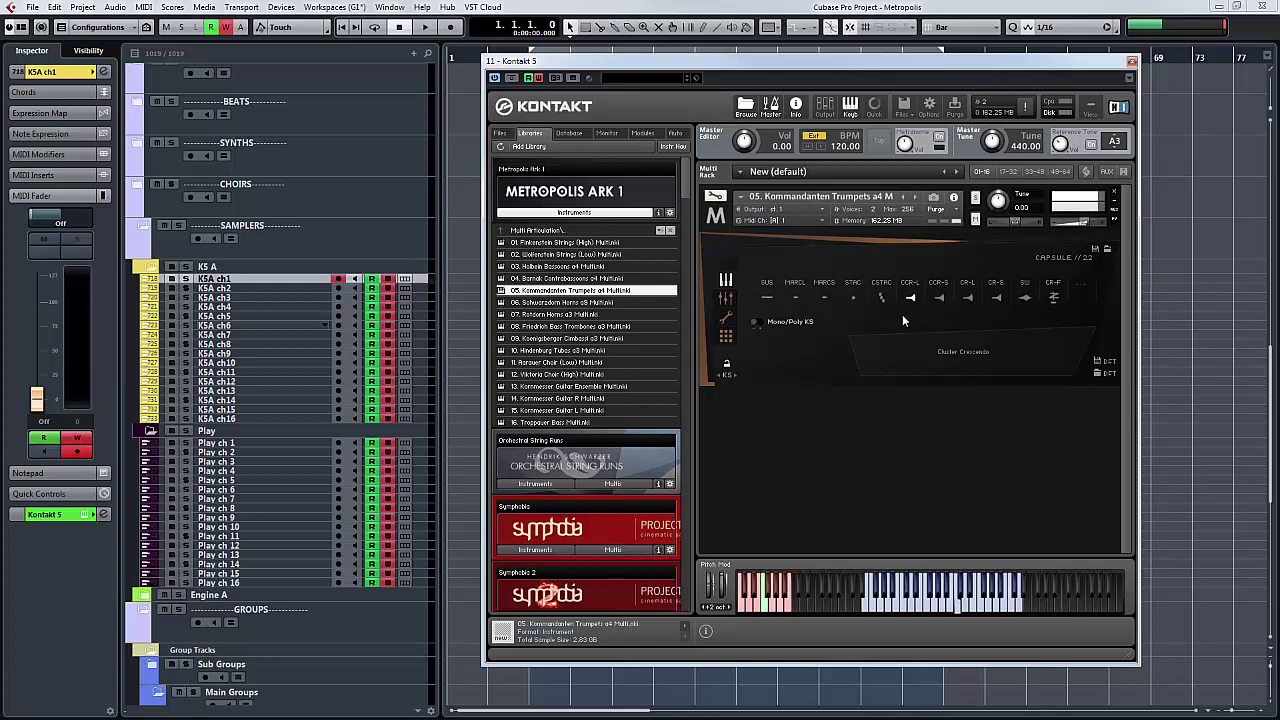
pyautogui.click(939, 294)
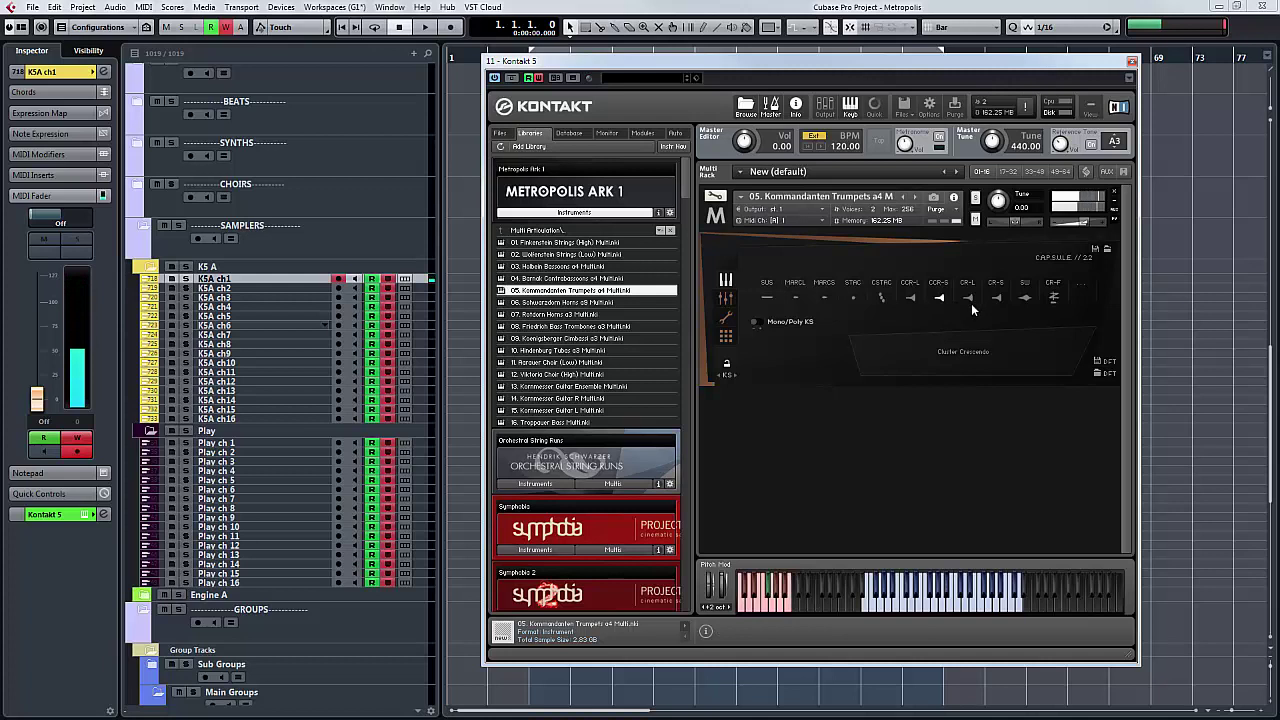
pyautogui.click(968, 298)
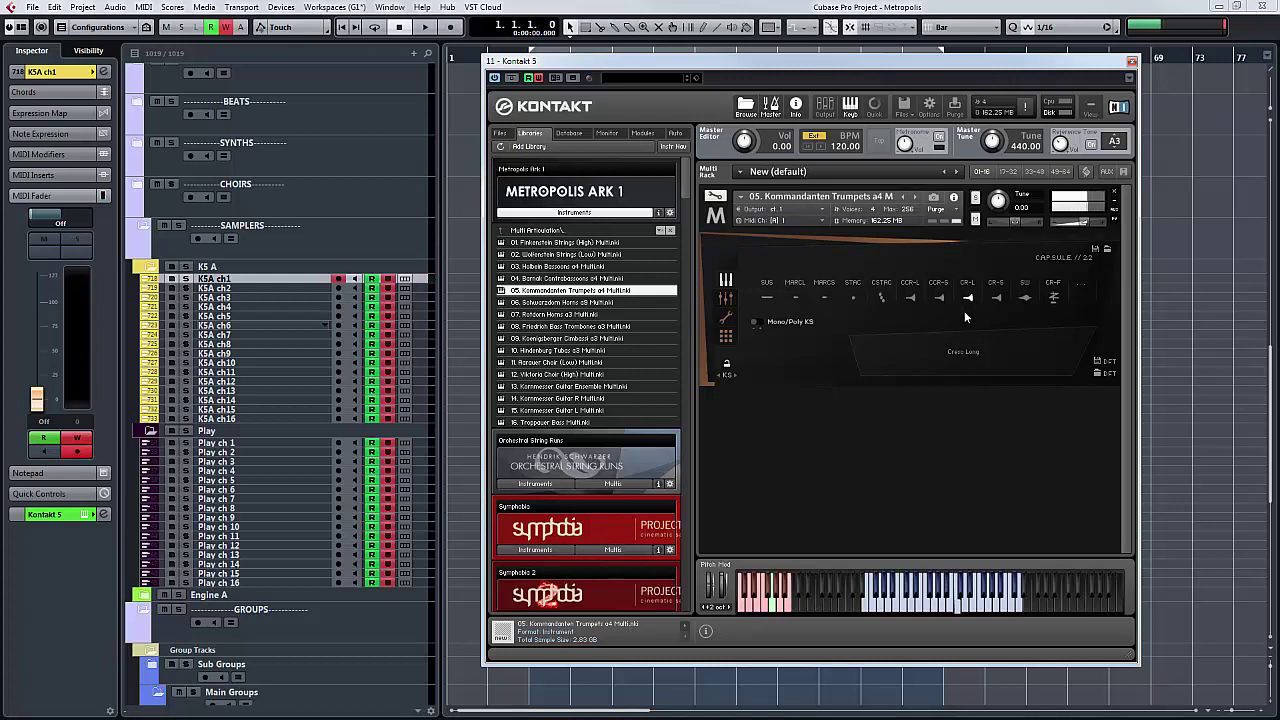
pyautogui.click(998, 298)
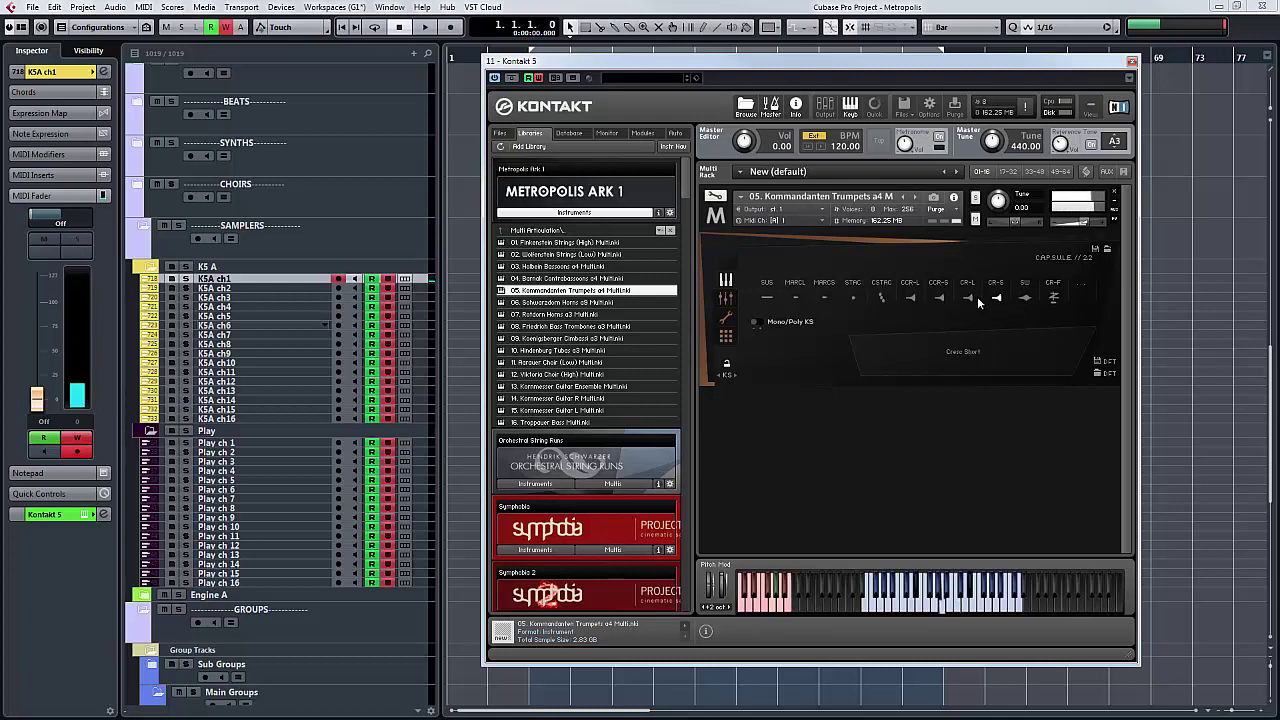
pyautogui.click(1028, 299)
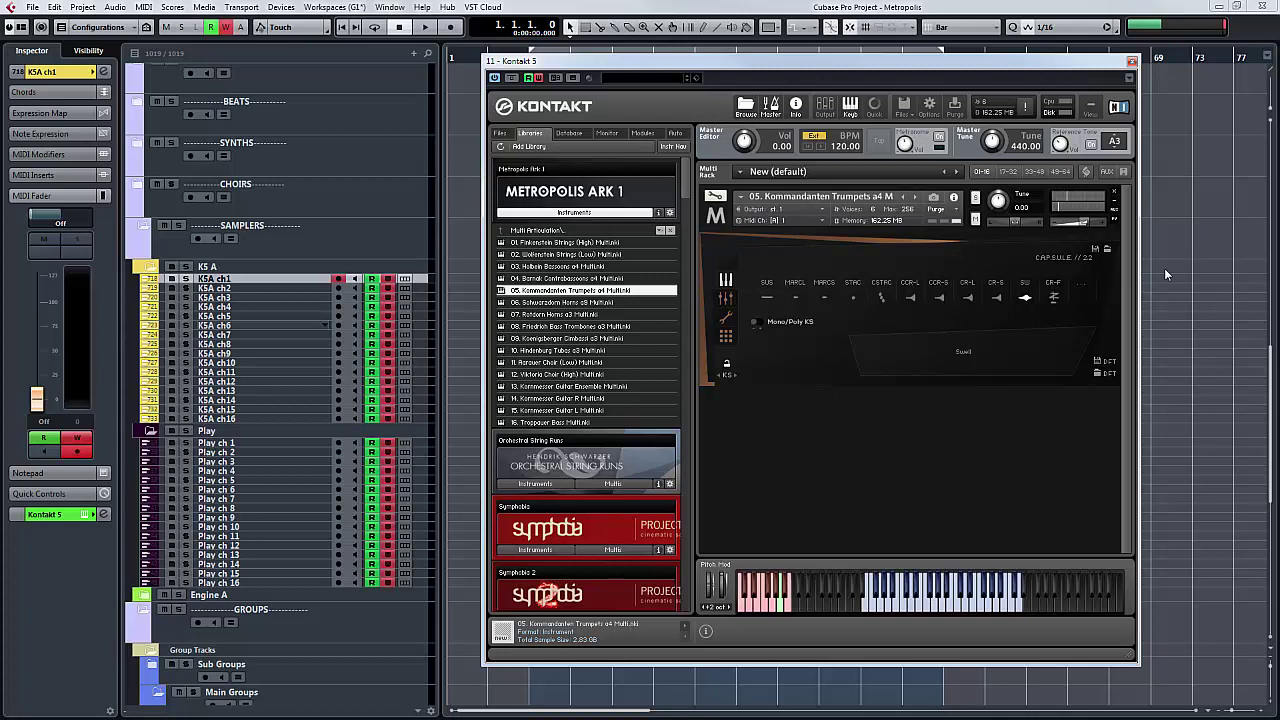
pyautogui.click(1053, 298)
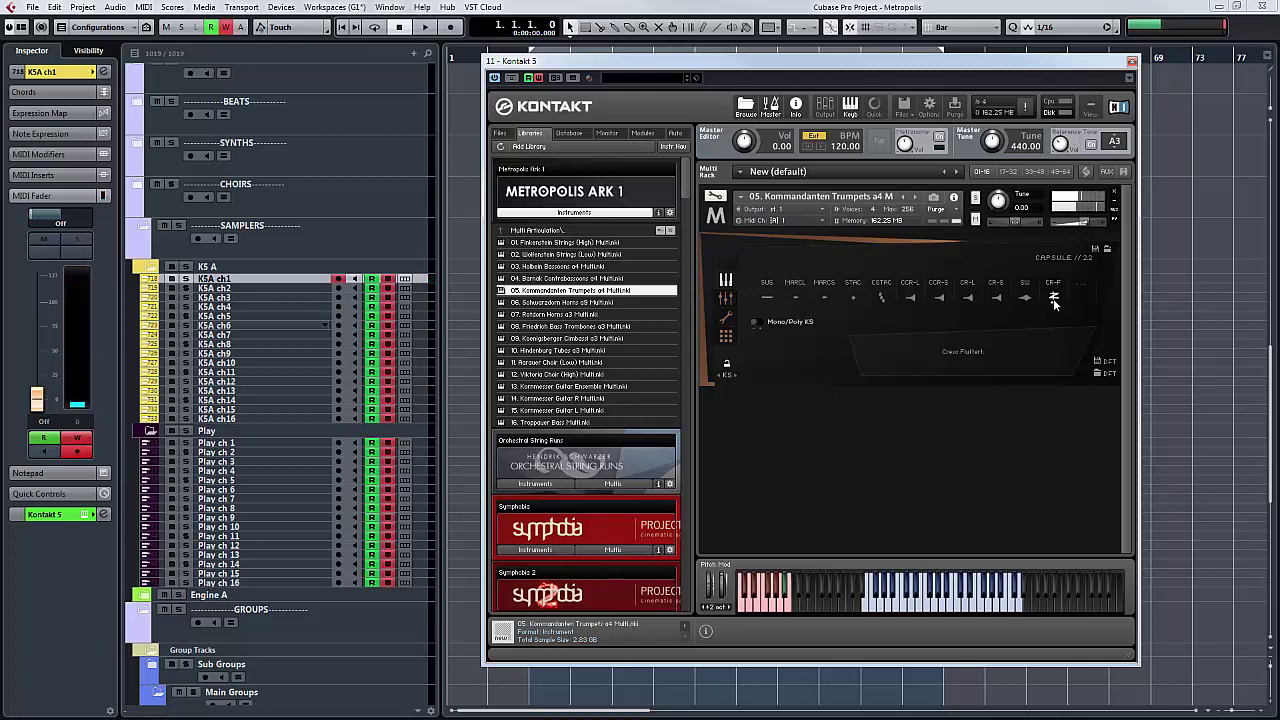
# - Replace the patch with 06. Schwarzdorn Horns a9 Multi and audition Marcato Long, Marcato Short, Staccato and Rips
pyautogui.moveTo(584, 304); pyautogui.dragTo(849, 323)
pyautogui.click(646, 415)
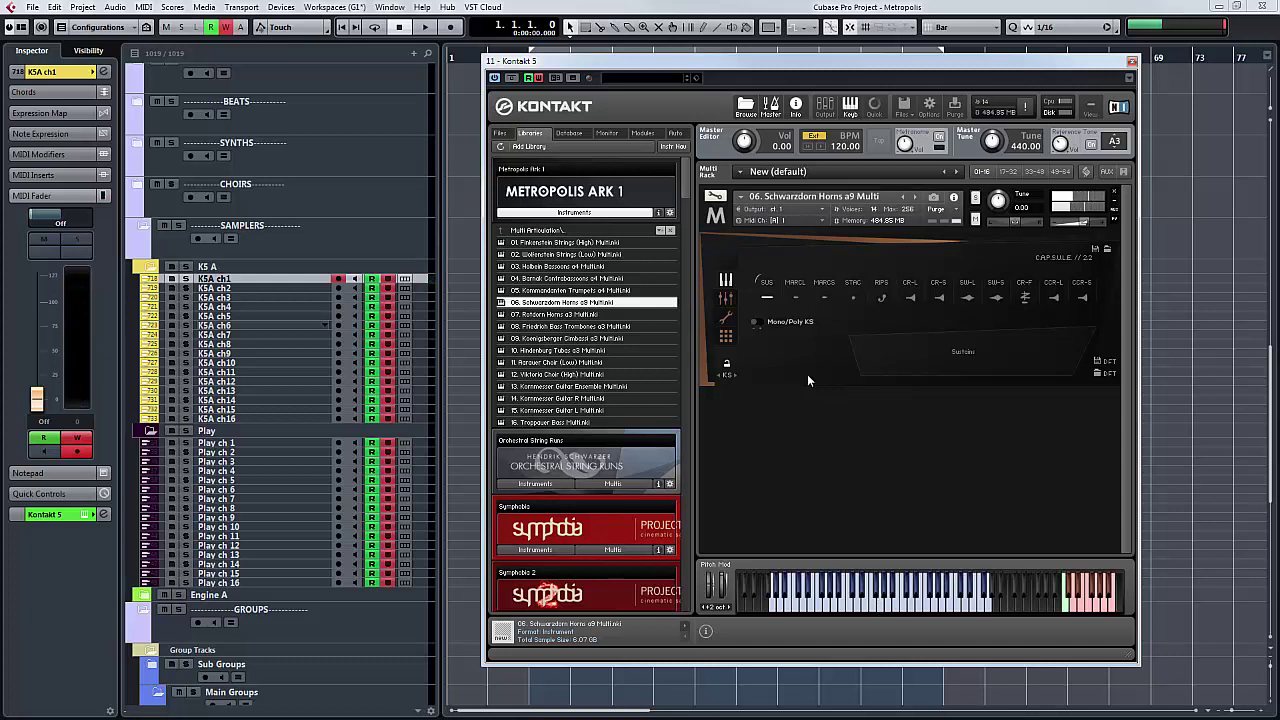
pyautogui.click(797, 300)
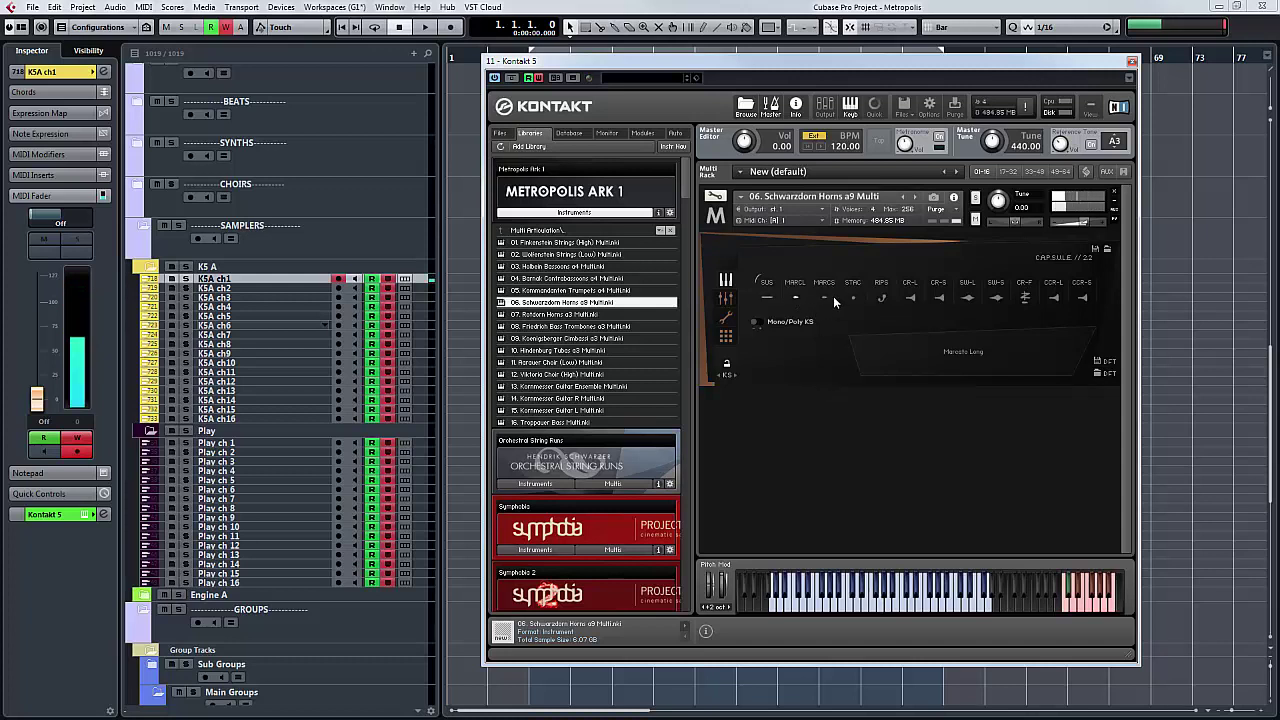
pyautogui.click(824, 298)
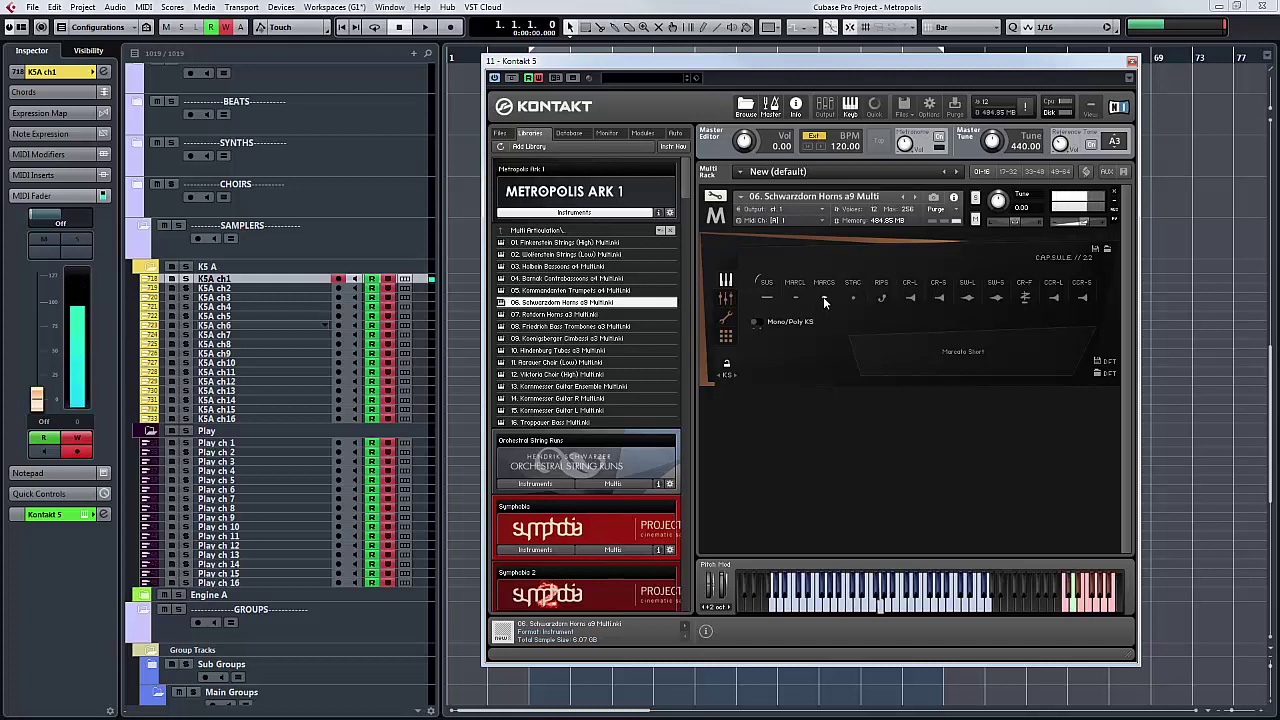
pyautogui.click(853, 300)
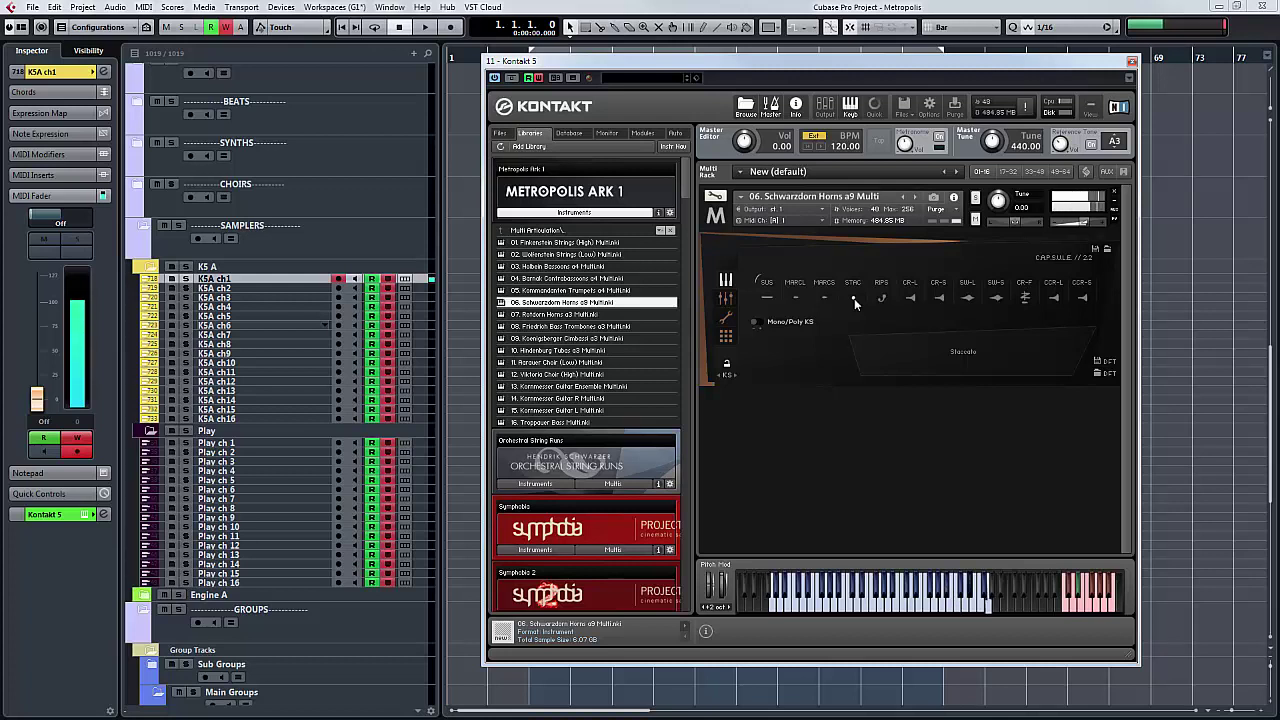
pyautogui.click(882, 300)
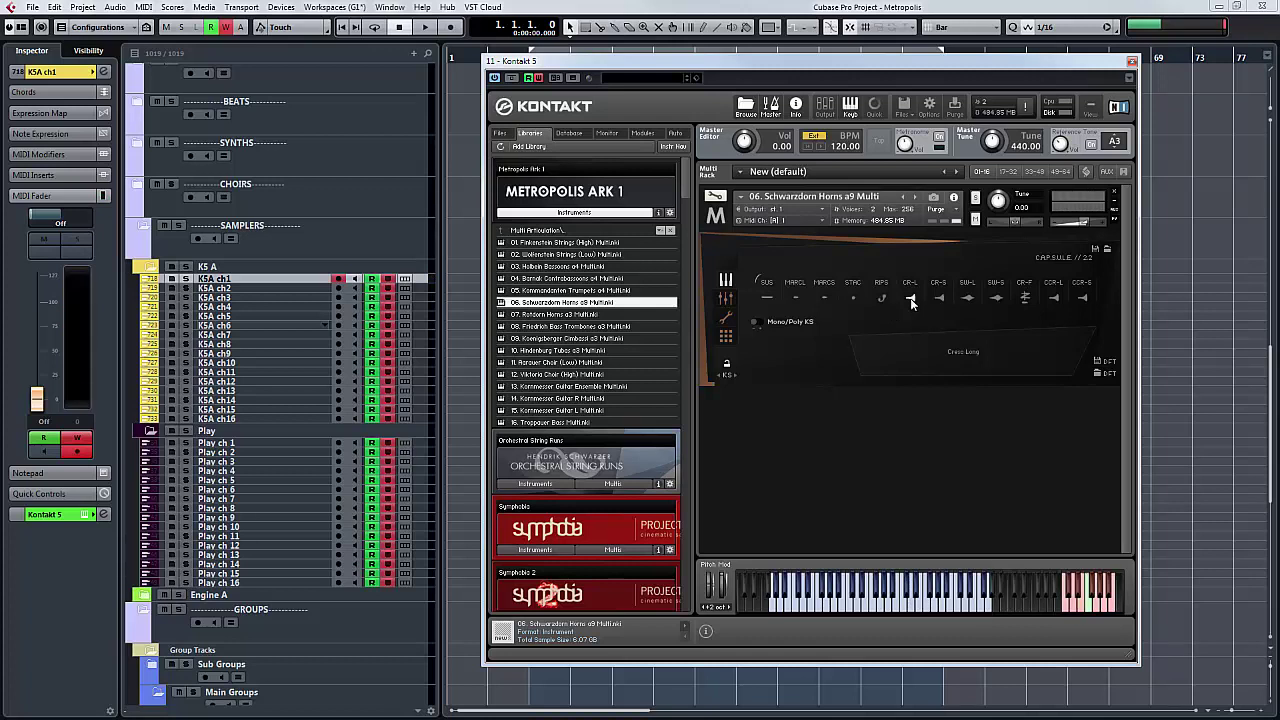
# - Audition the nine horns' Cresc Long and Short, Swell Long and Short, flutter crescendo, and long and short cluster crescendos
pyautogui.click(910, 297)
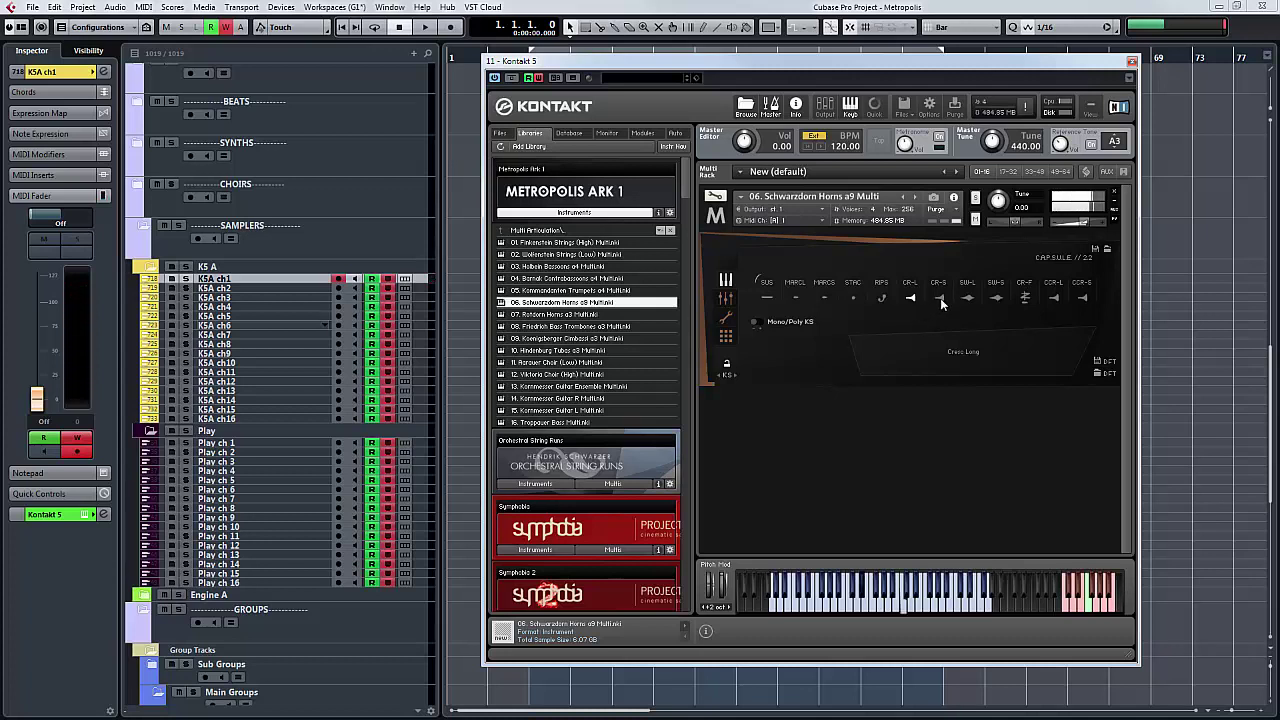
pyautogui.click(941, 302)
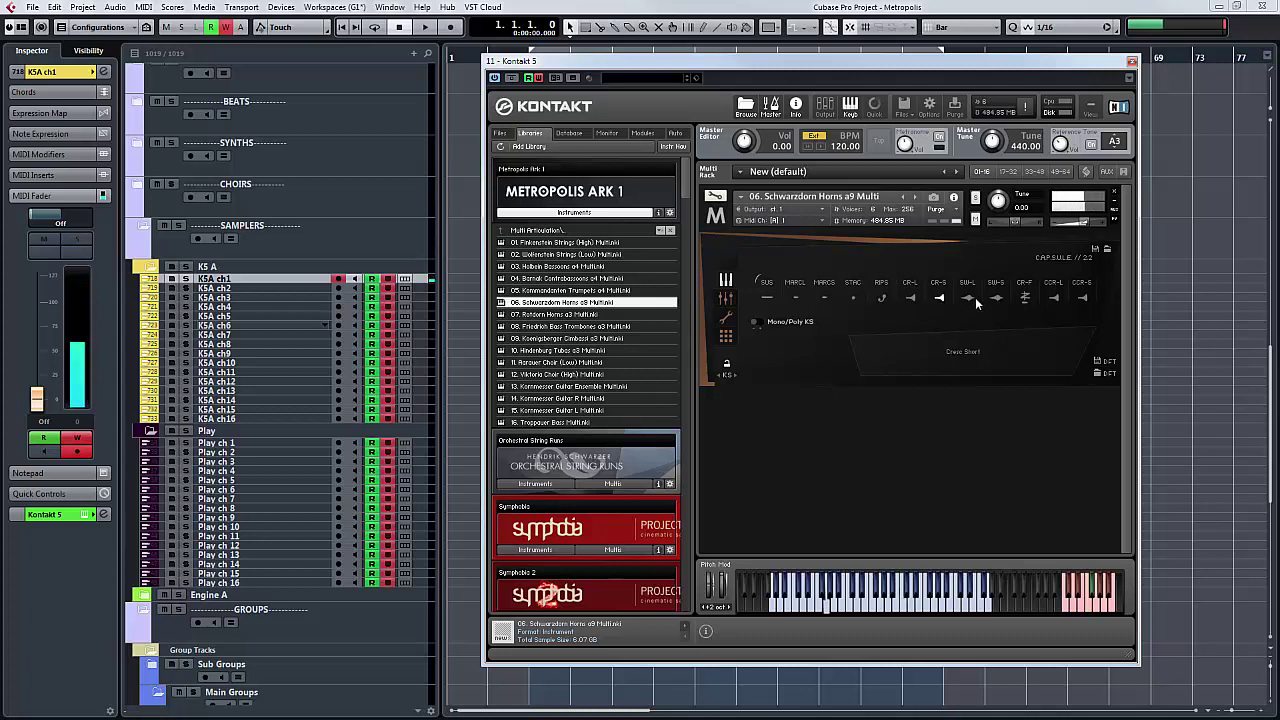
pyautogui.click(970, 300)
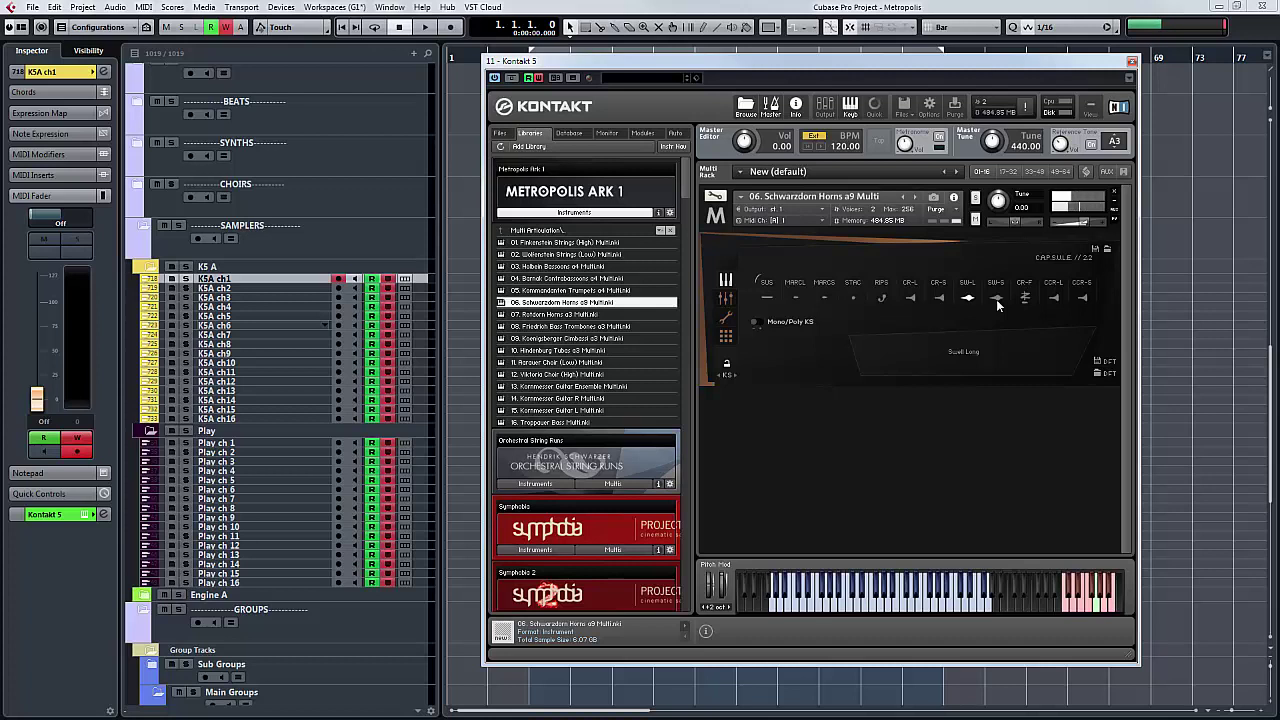
pyautogui.click(997, 302)
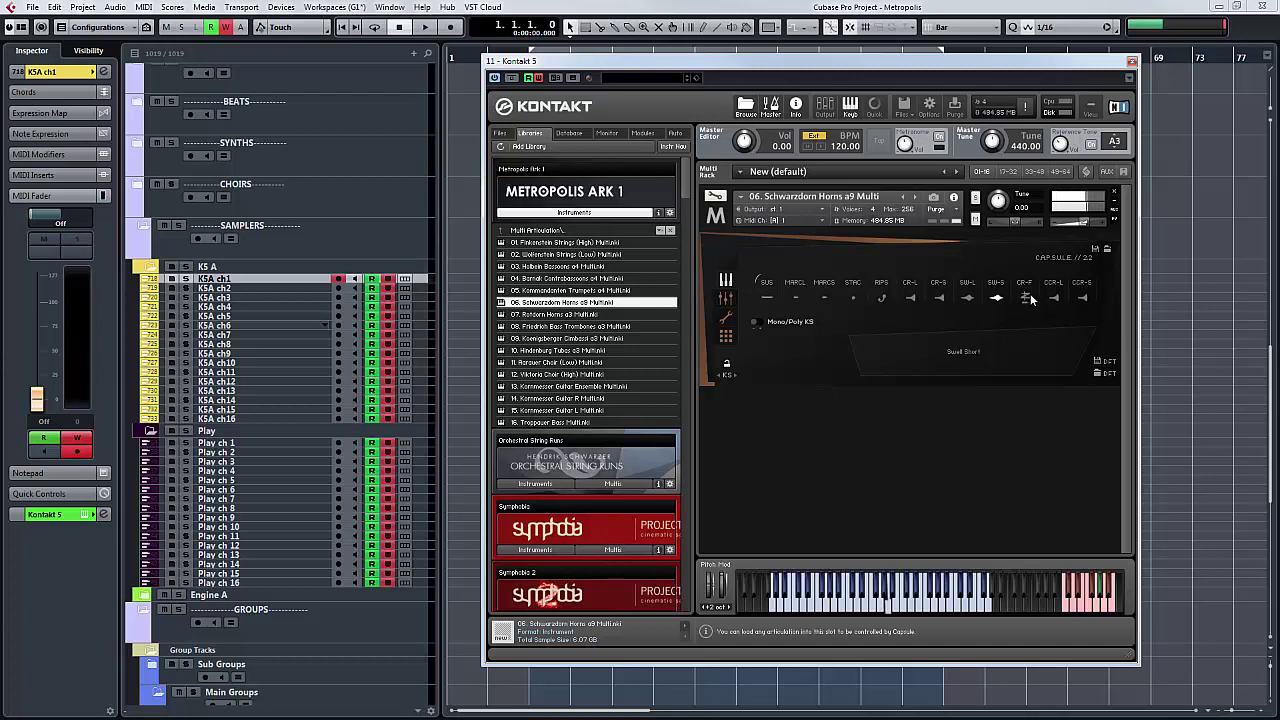
pyautogui.click(1028, 300)
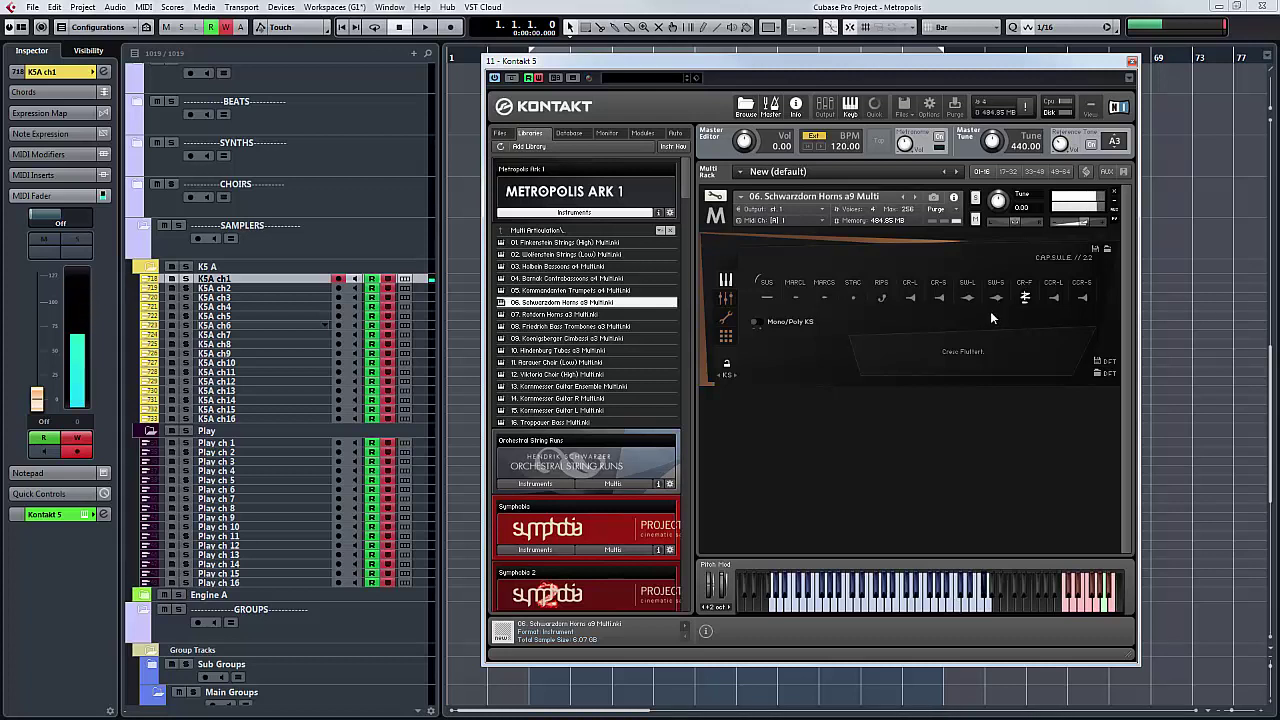
pyautogui.click(1054, 298)
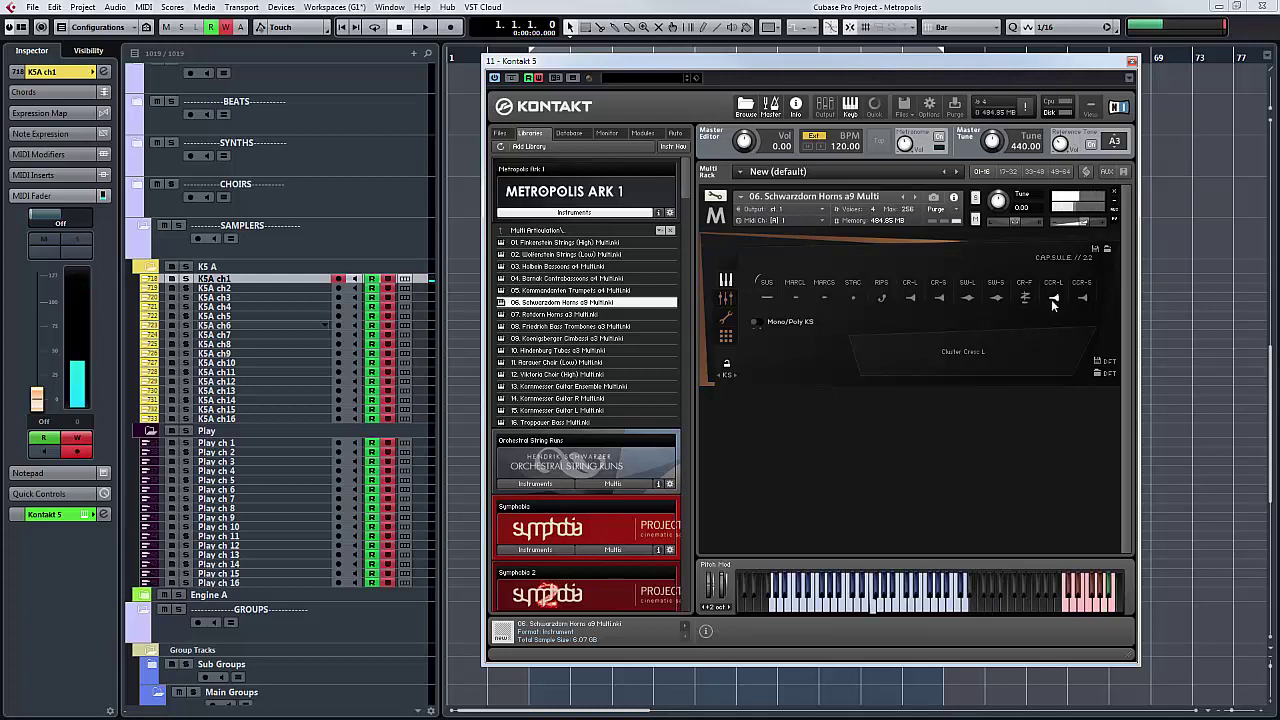
pyautogui.click(1081, 296)
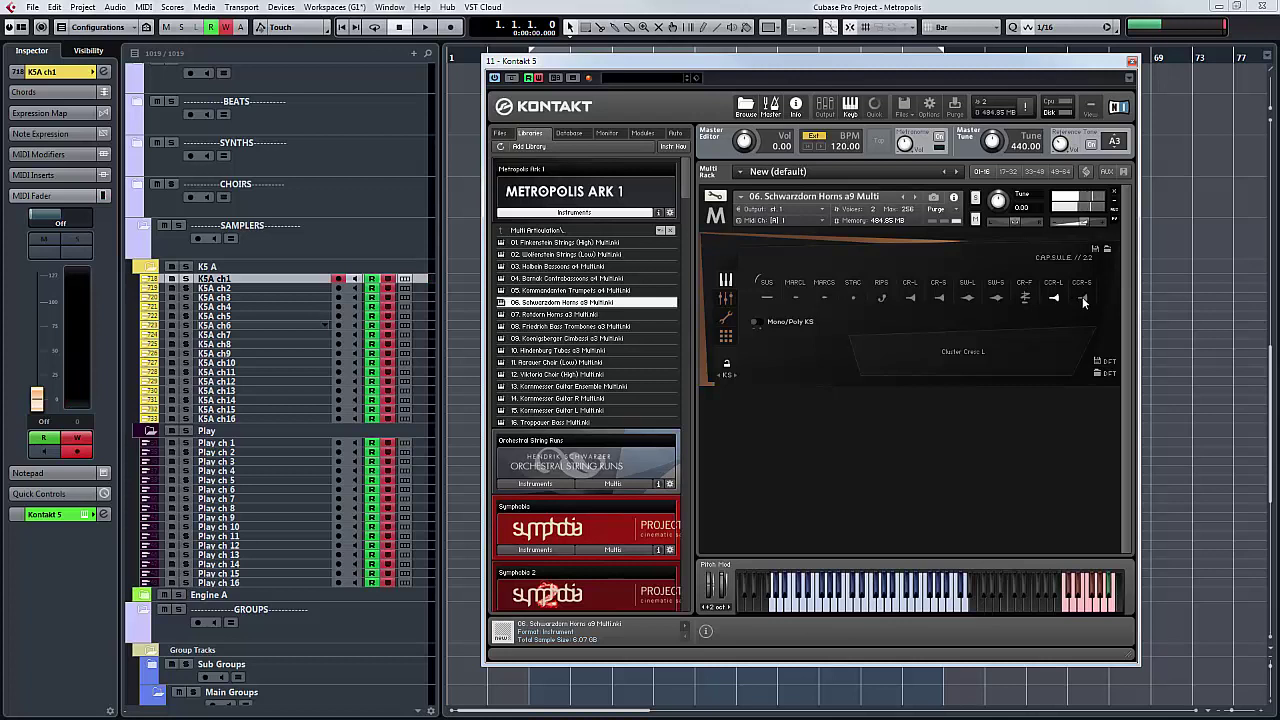
# - Load Cluster Staccato into the horns' first articulation slot, audition it, and restore Sustain in that slot
pyautogui.click(767, 290)
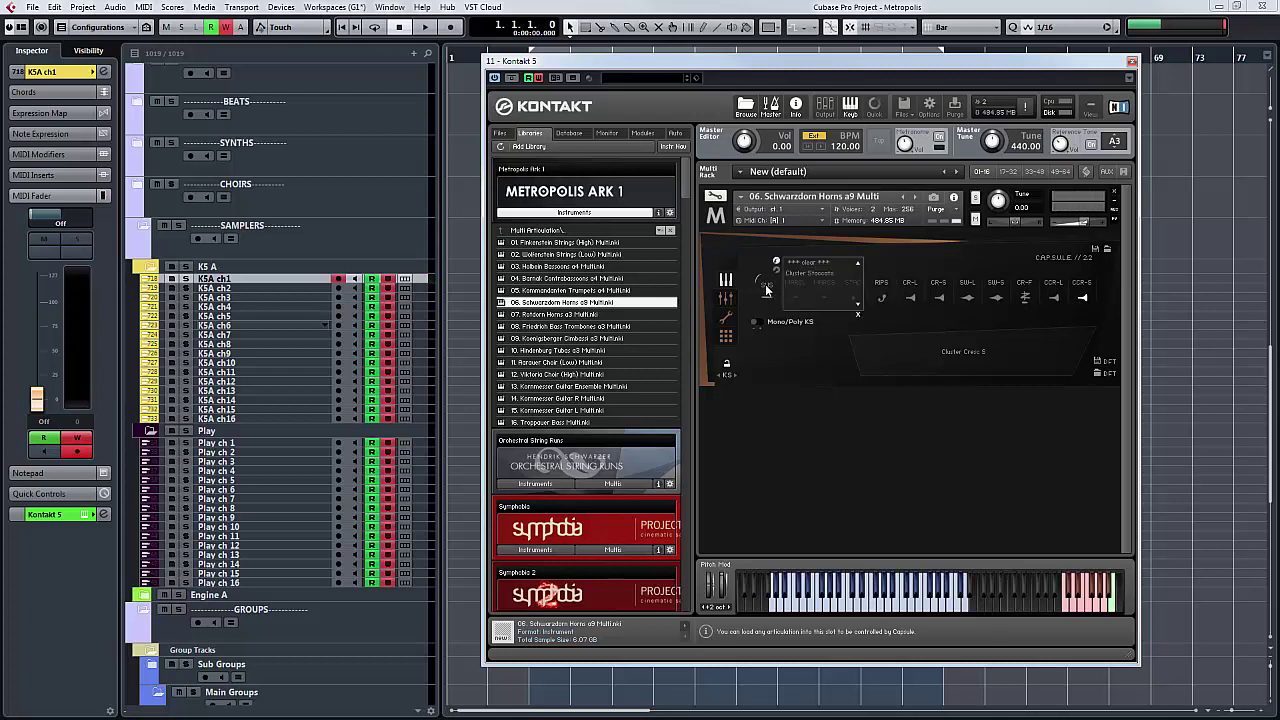
pyautogui.click(814, 274)
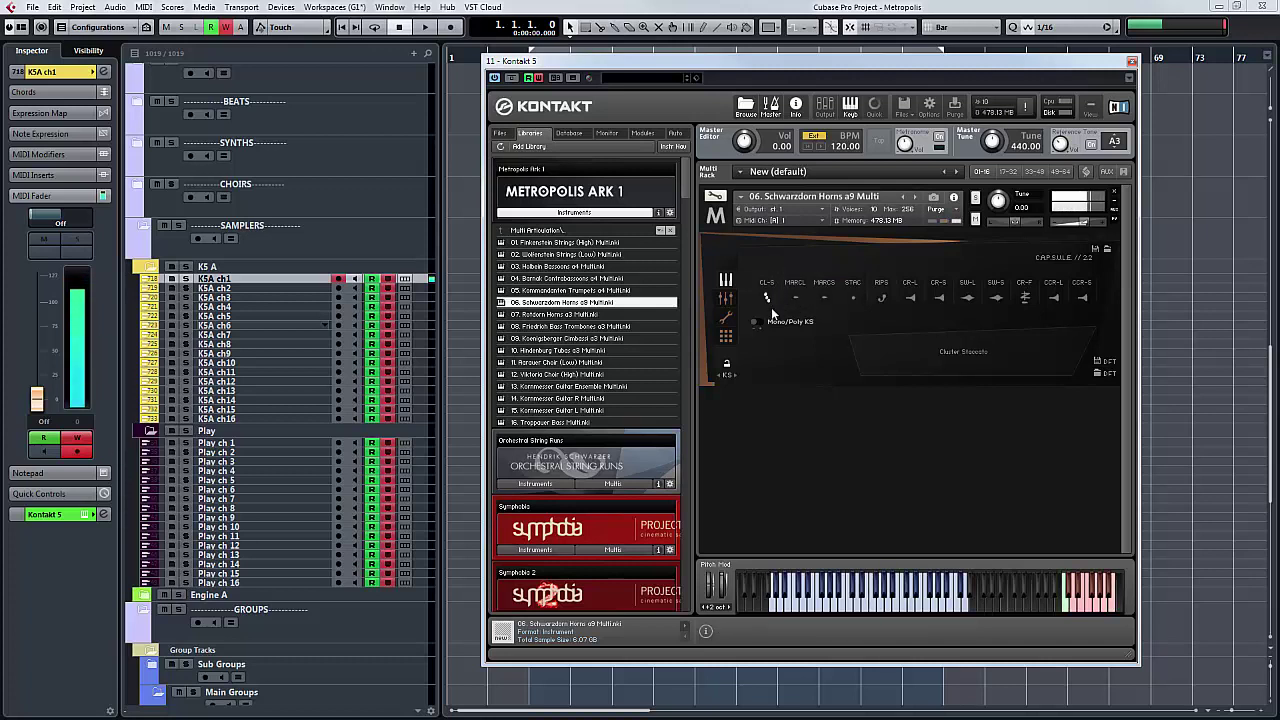
pyautogui.click(770, 289)
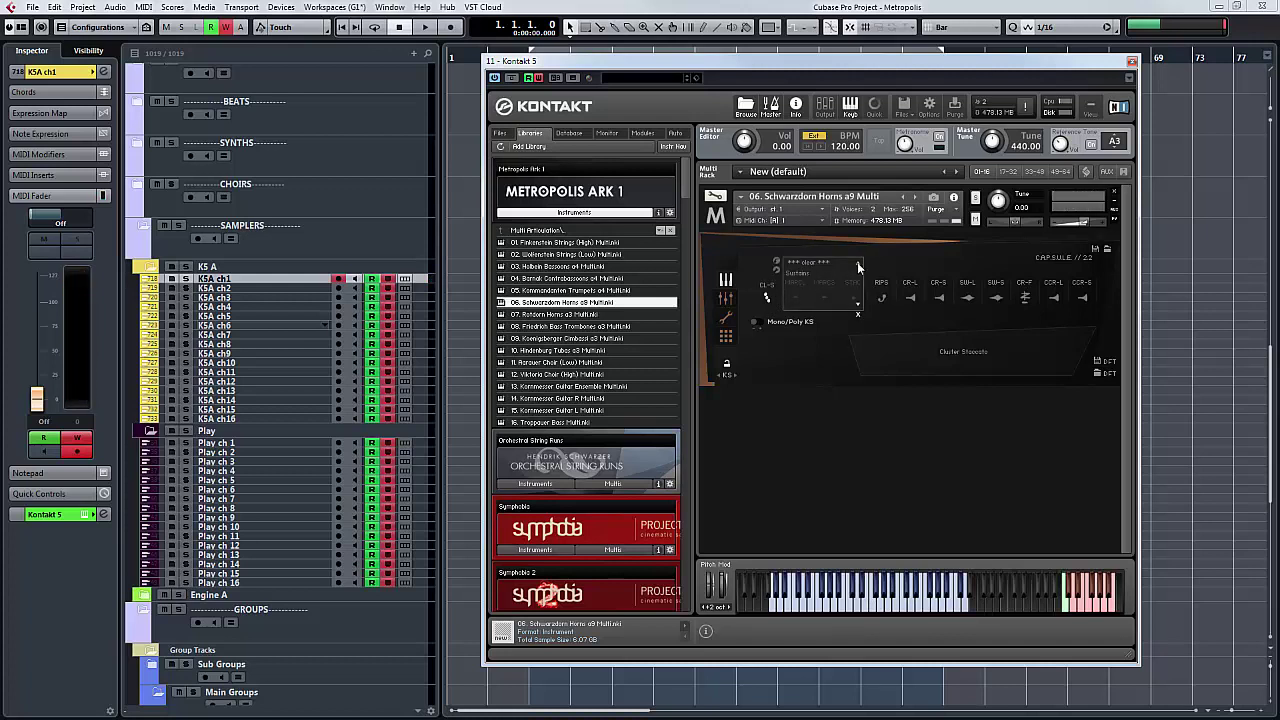
pyautogui.click(801, 284)
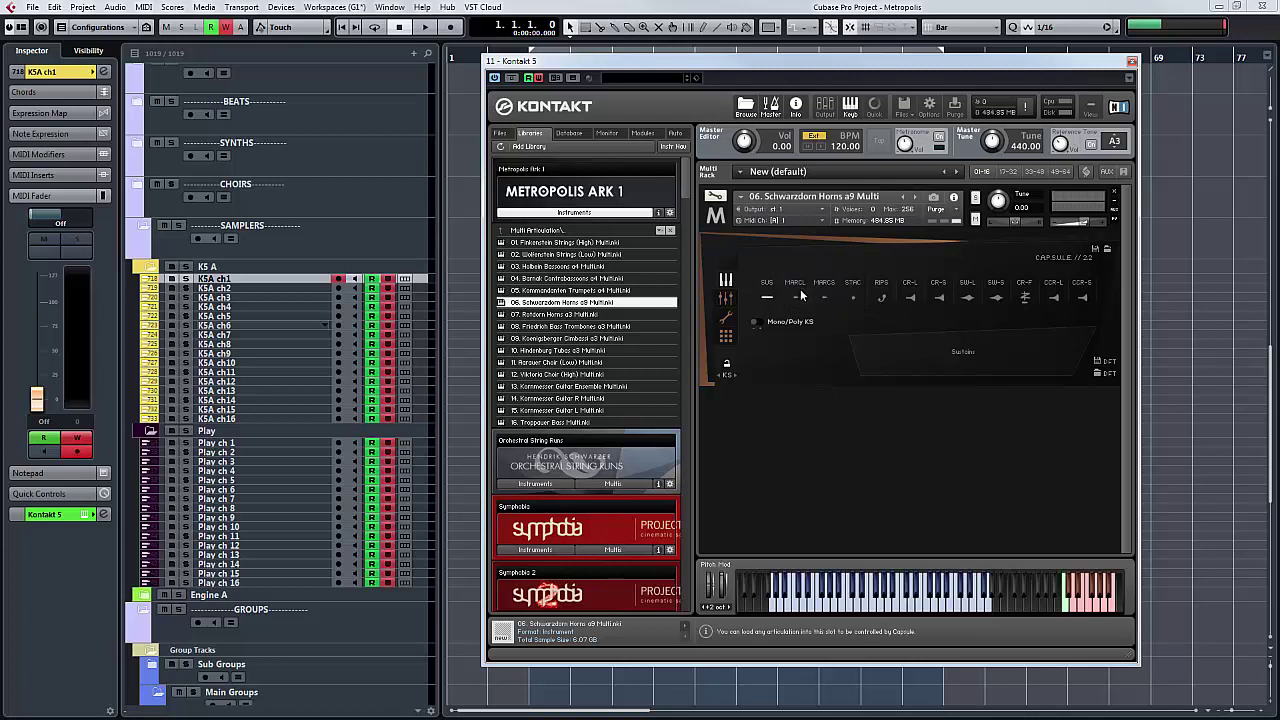
pyautogui.click(771, 288)
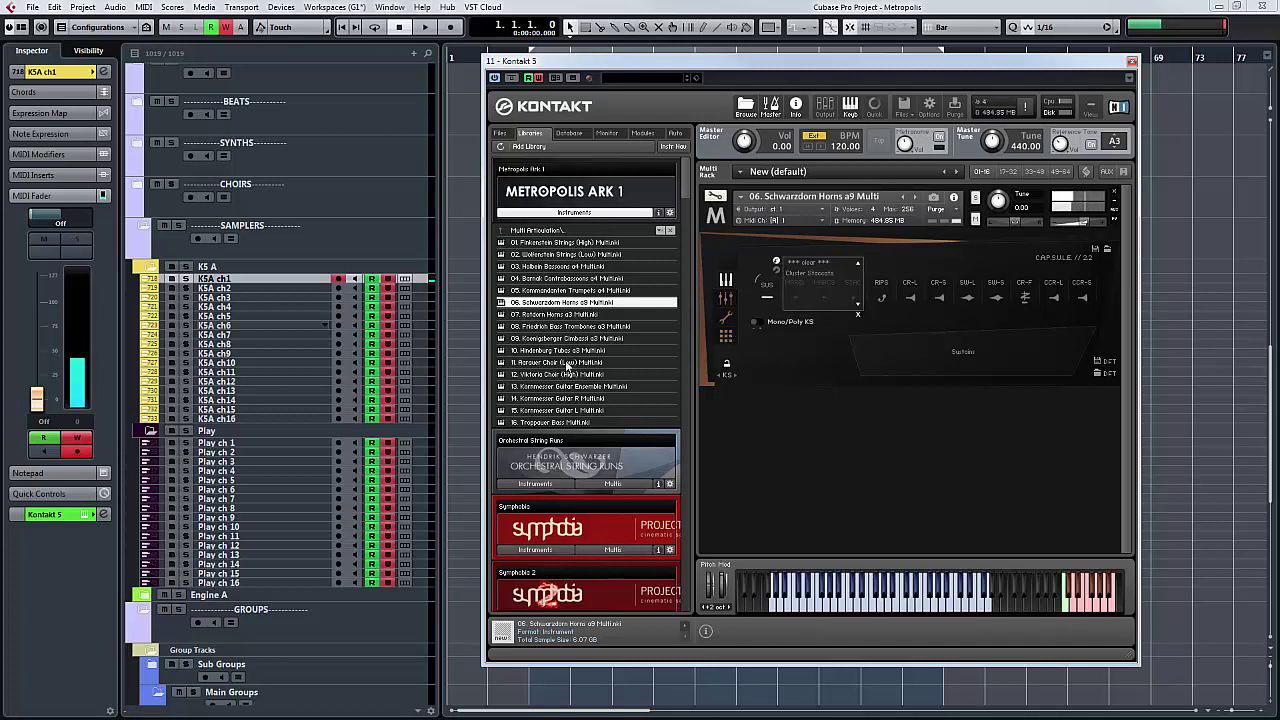
pyautogui.click(772, 293)
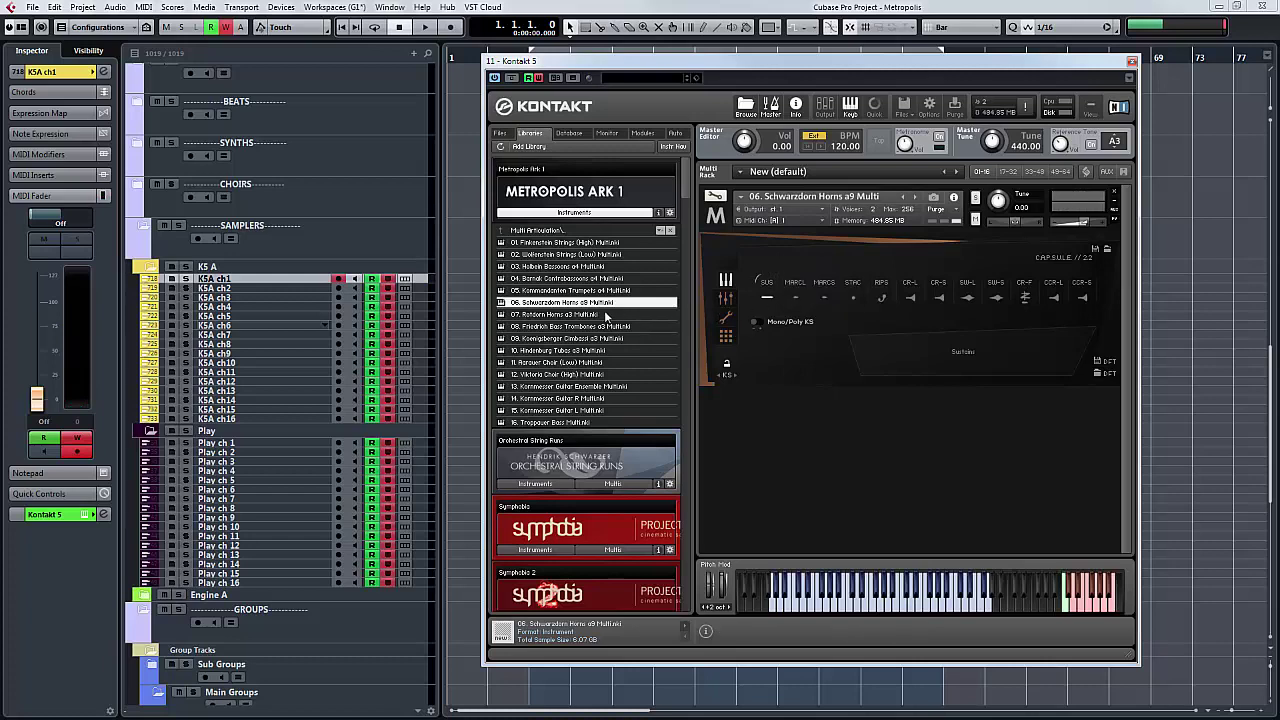
# - Replace the patch with 07. Rotdorn Horns a3 Multi
pyautogui.click(572, 315)
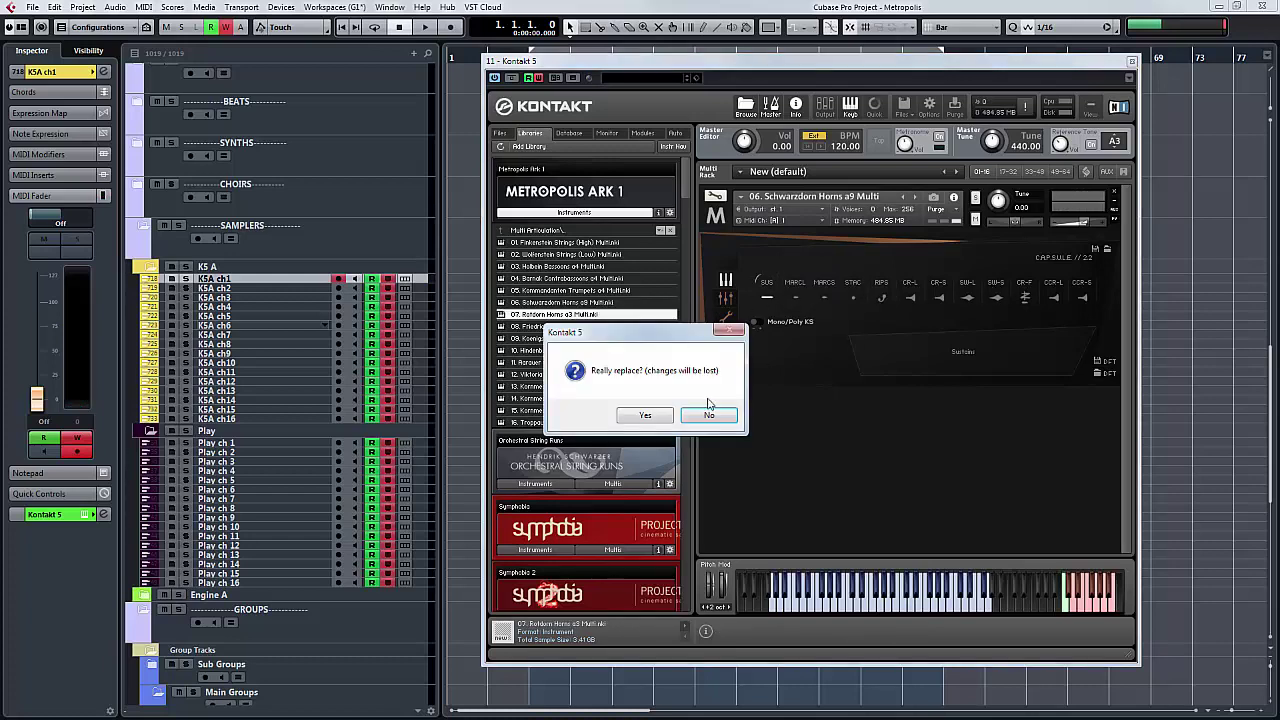
pyautogui.click(666, 418)
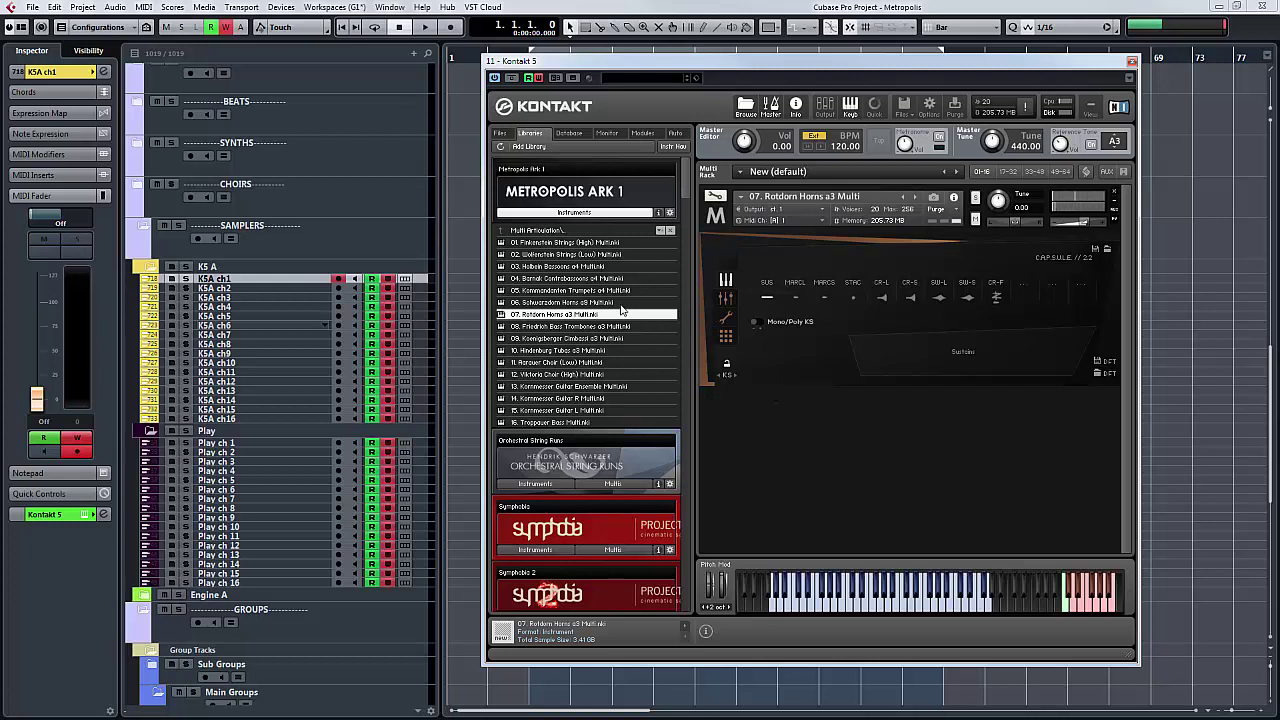
# - Reload 06. Schwarzdorn Horns a9 Multi in place of the current patch and check the articulation choices for its first slot
pyautogui.moveTo(621, 304); pyautogui.dragTo(928, 320)
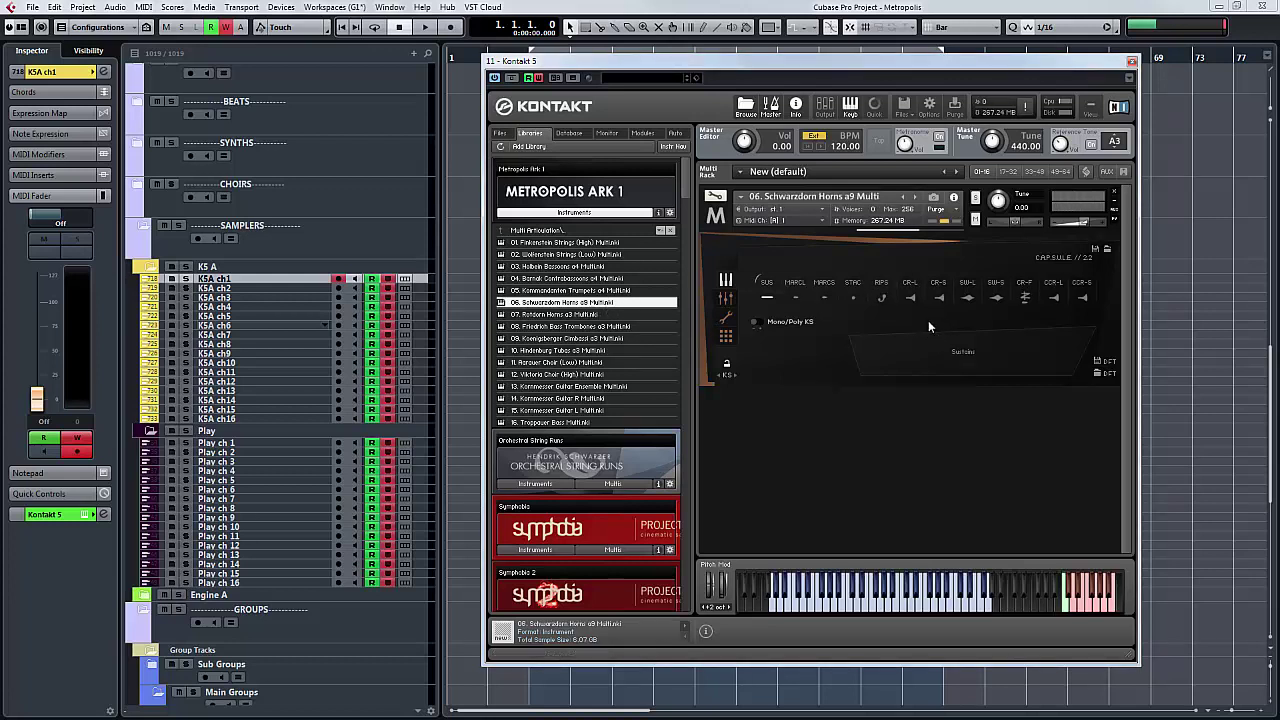
pyautogui.click(765, 283)
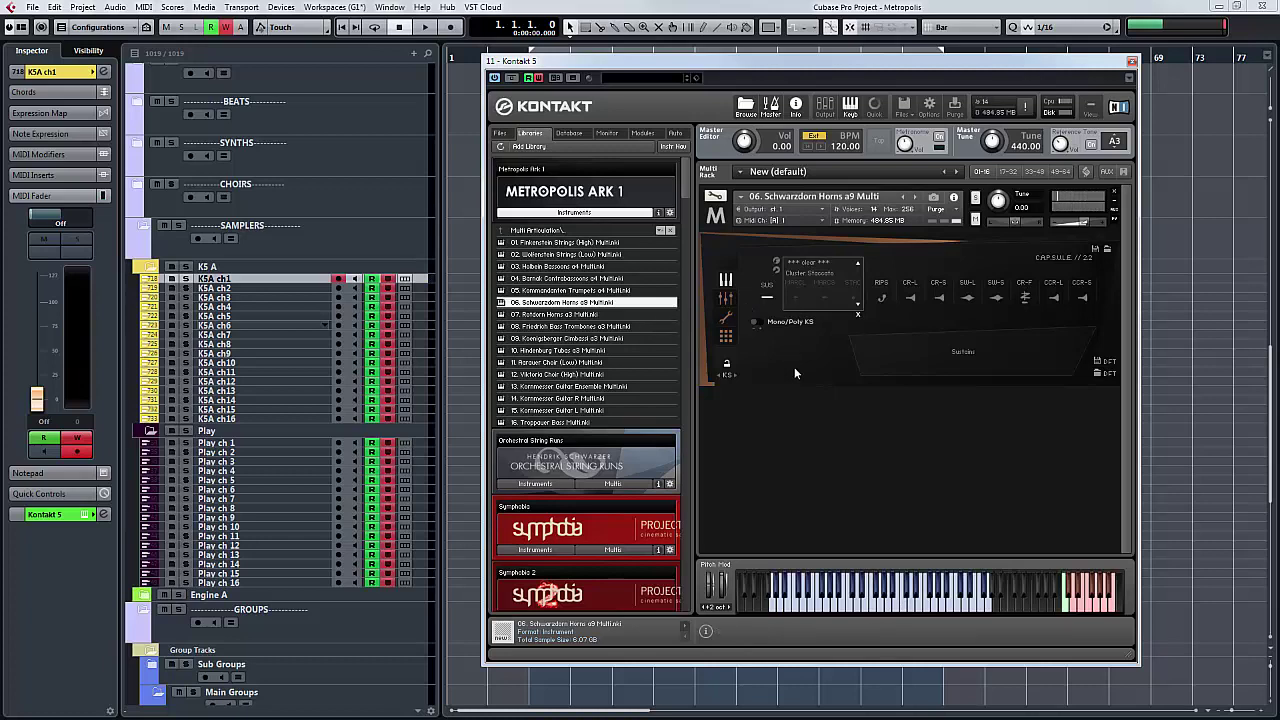
pyautogui.click(770, 293)
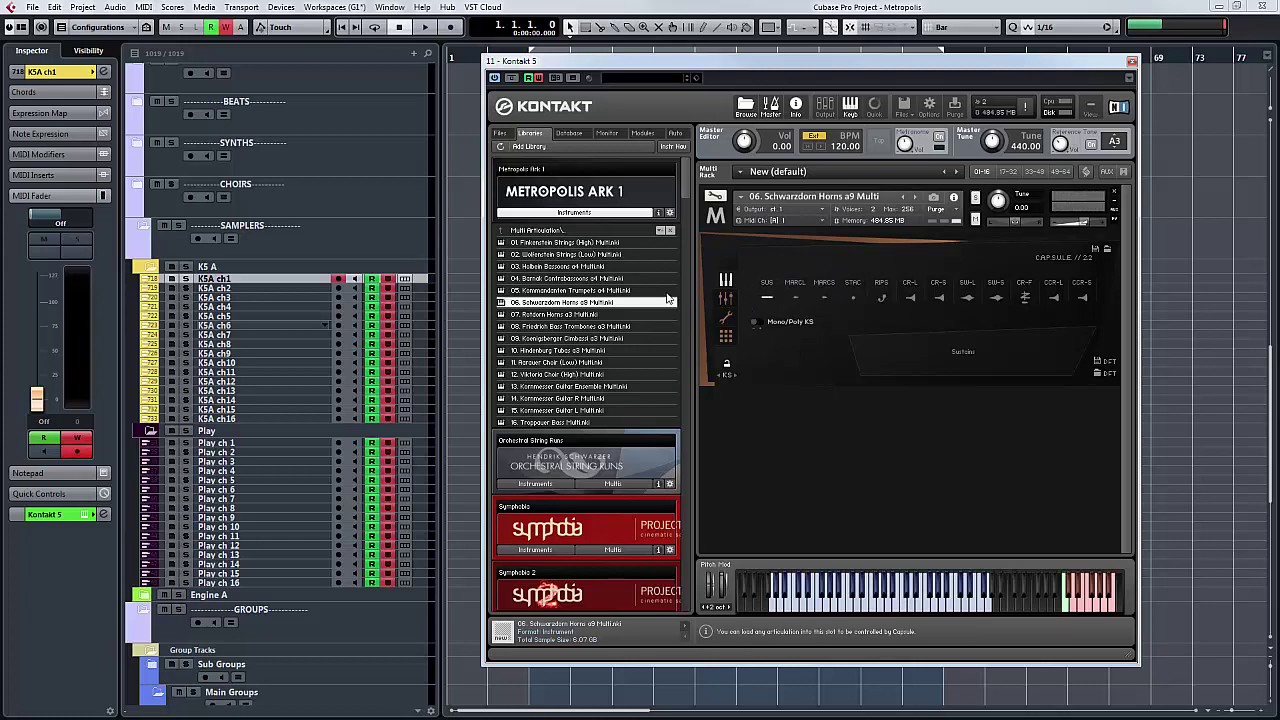
# - Replace the patch with 07. Rotdorn Horns a3 Multi and audition Sustain, Marcato Long, Marcato Short and Staccato
pyautogui.click(594, 315)
pyautogui.moveTo(765, 298); pyautogui.dragTo(765, 299)
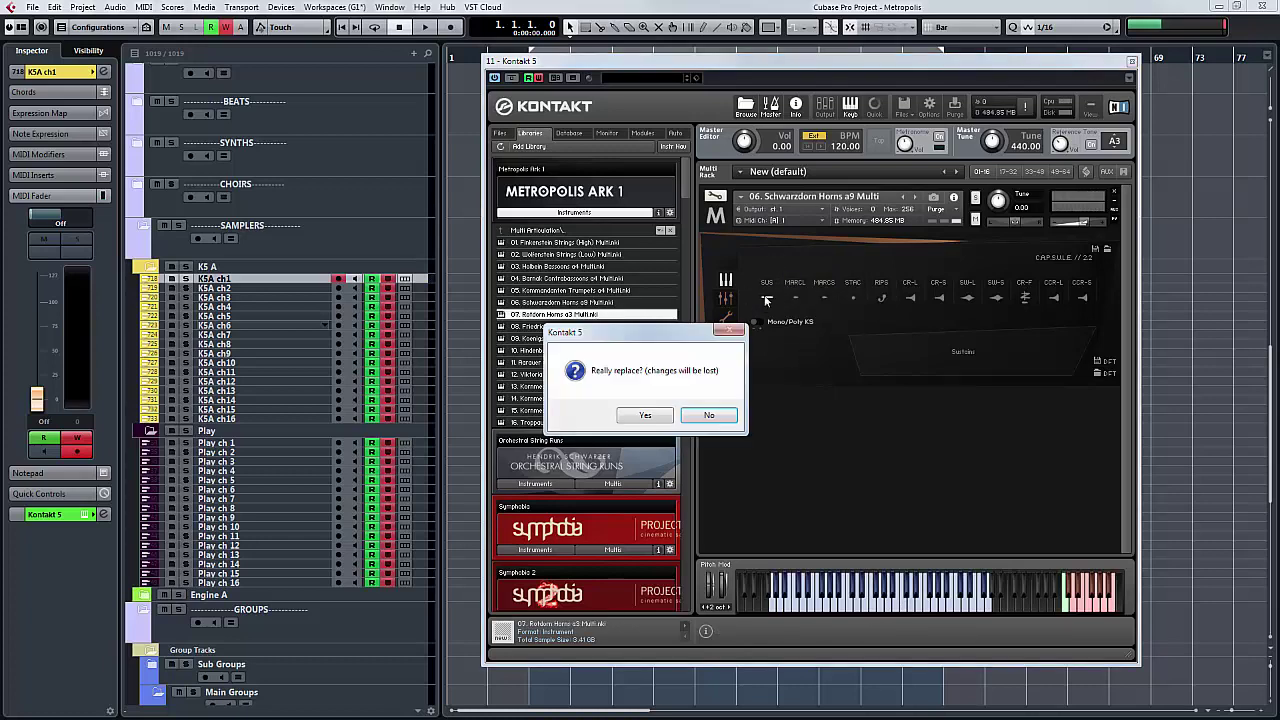
pyautogui.click(668, 416)
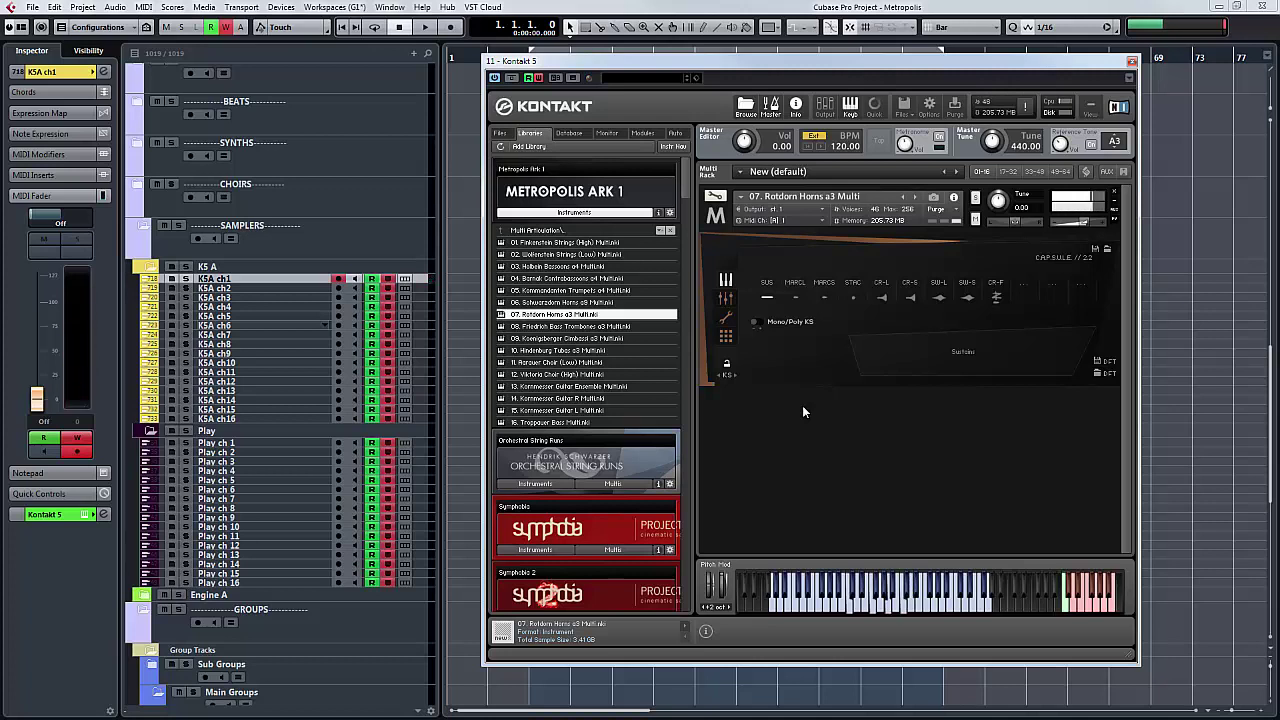
pyautogui.click(796, 298)
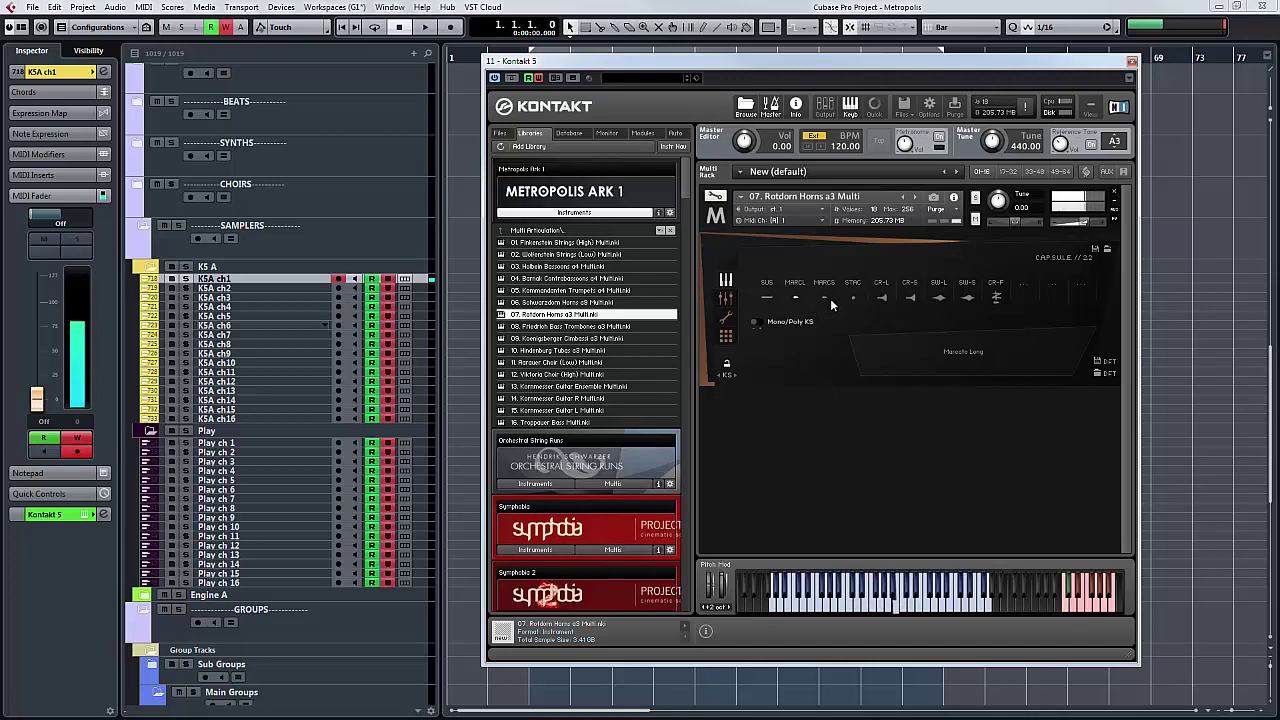
pyautogui.click(826, 298)
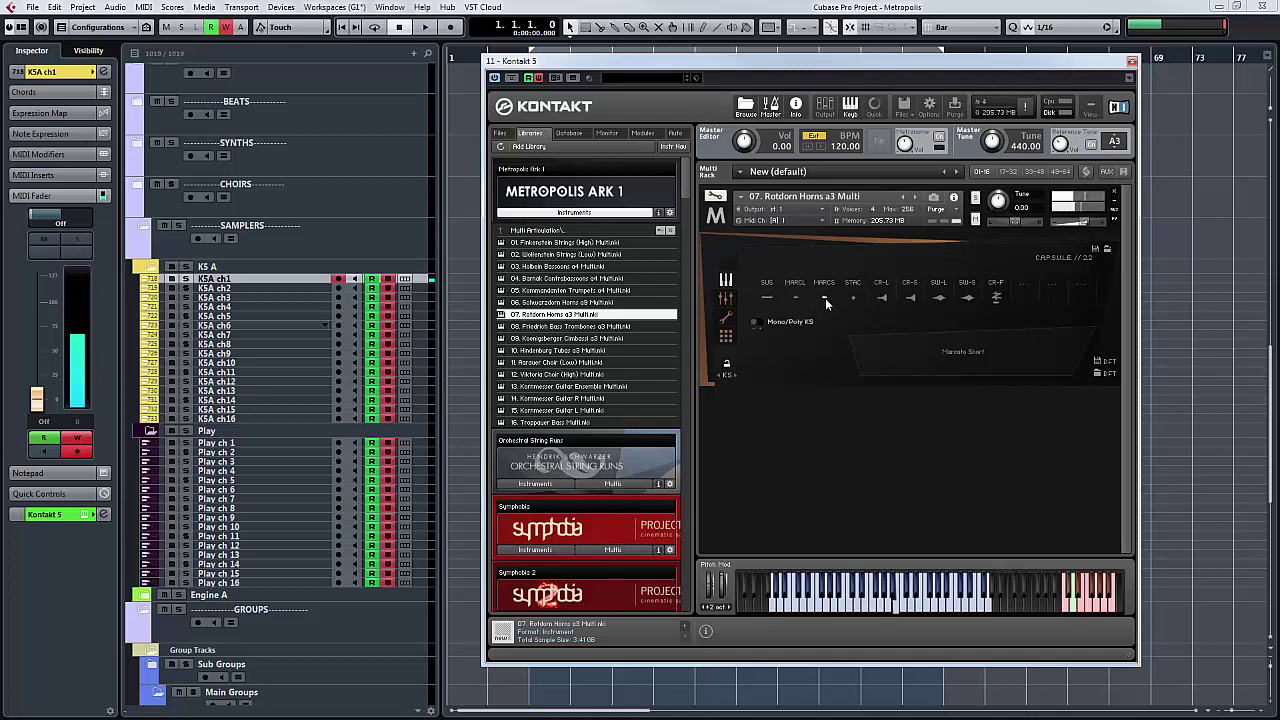
pyautogui.click(853, 298)
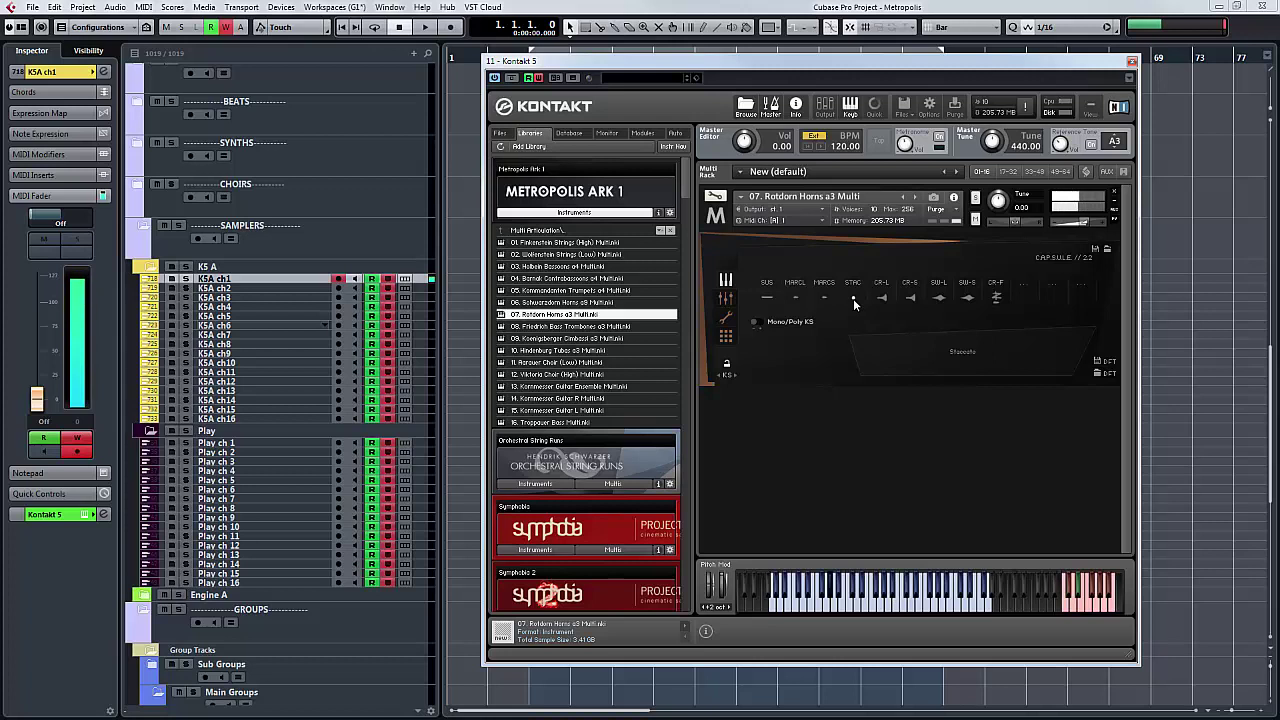
# - Audition the three horns' Cresc Long and Short, Swell Long and Short, and flutter crescendo
pyautogui.click(883, 298)
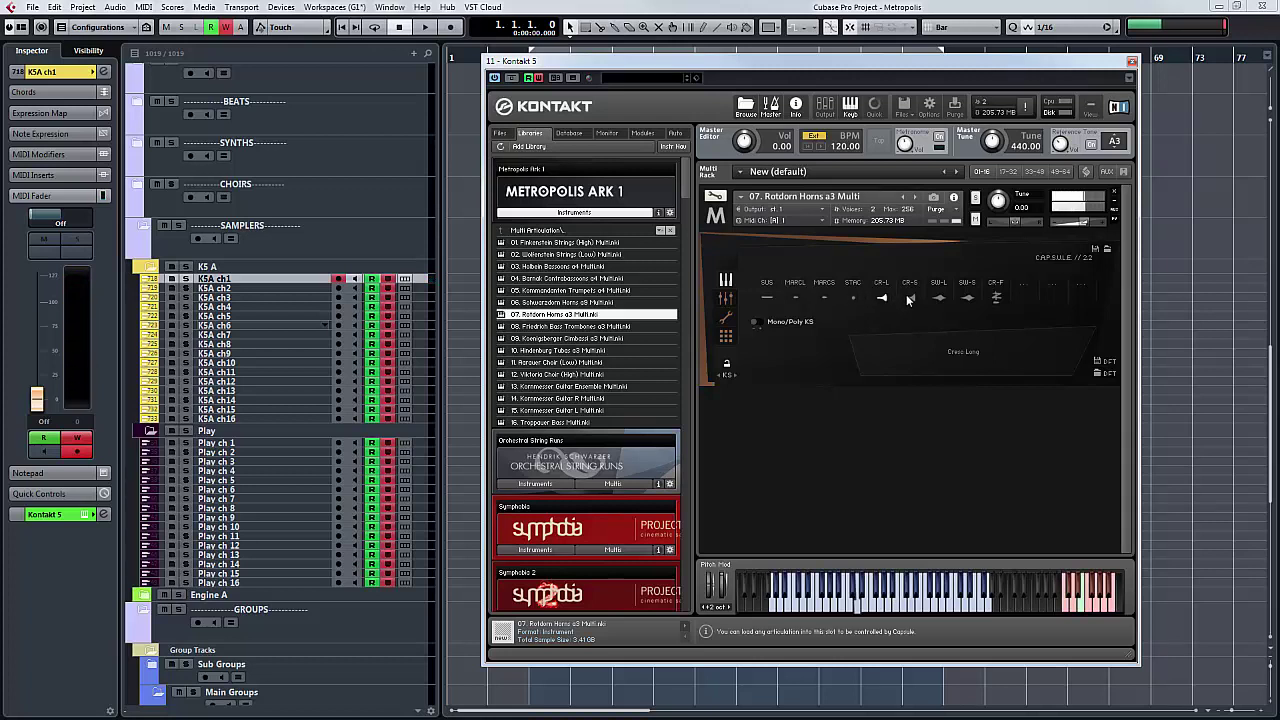
pyautogui.click(909, 298)
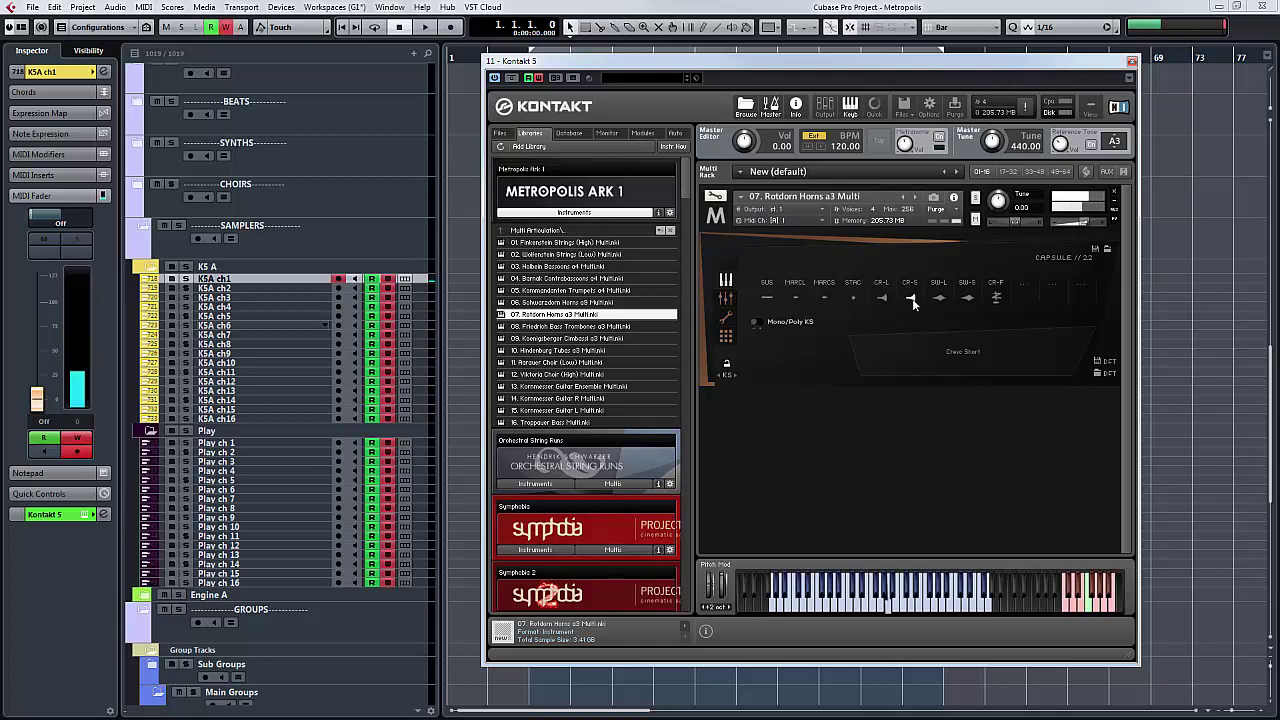
pyautogui.click(940, 298)
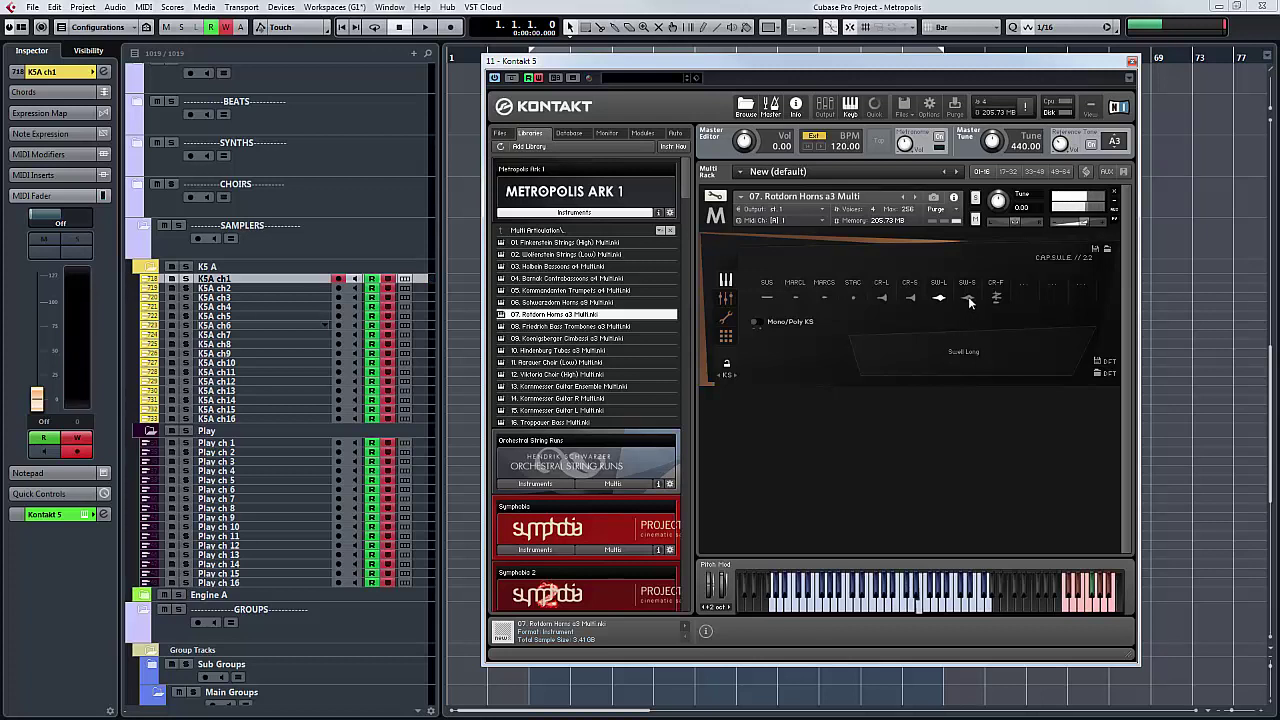
pyautogui.click(968, 299)
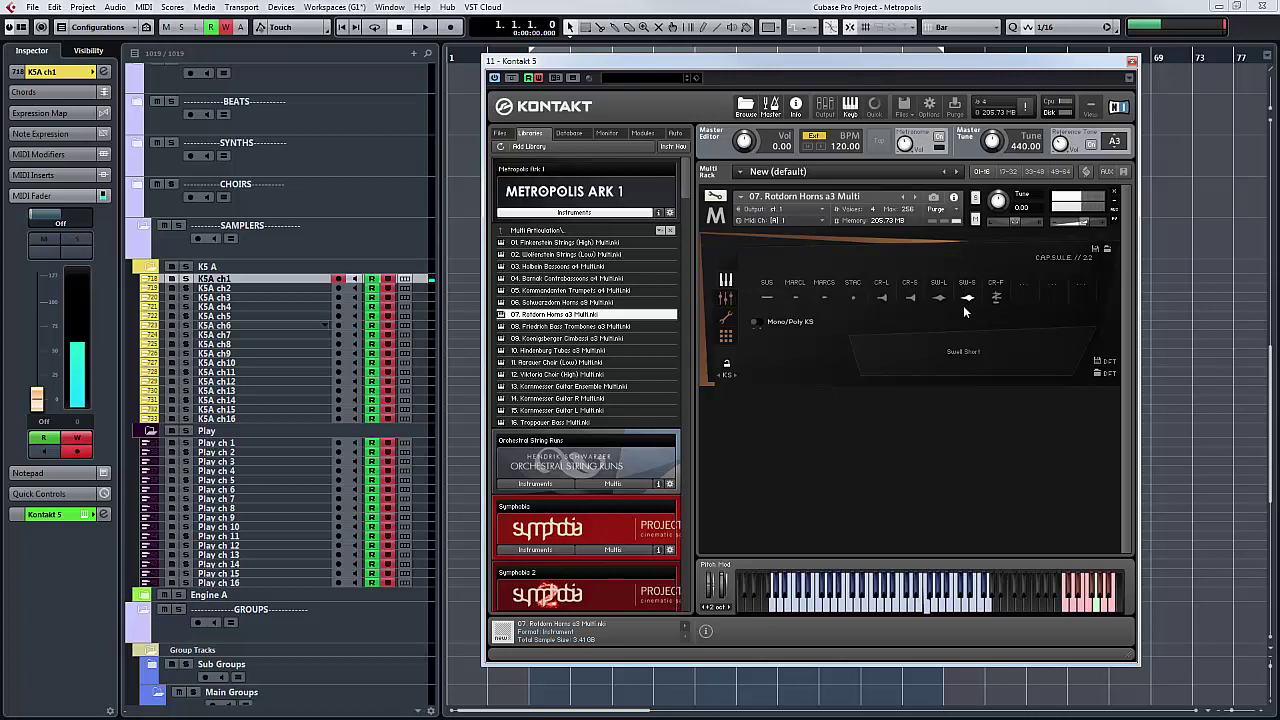
pyautogui.click(995, 300)
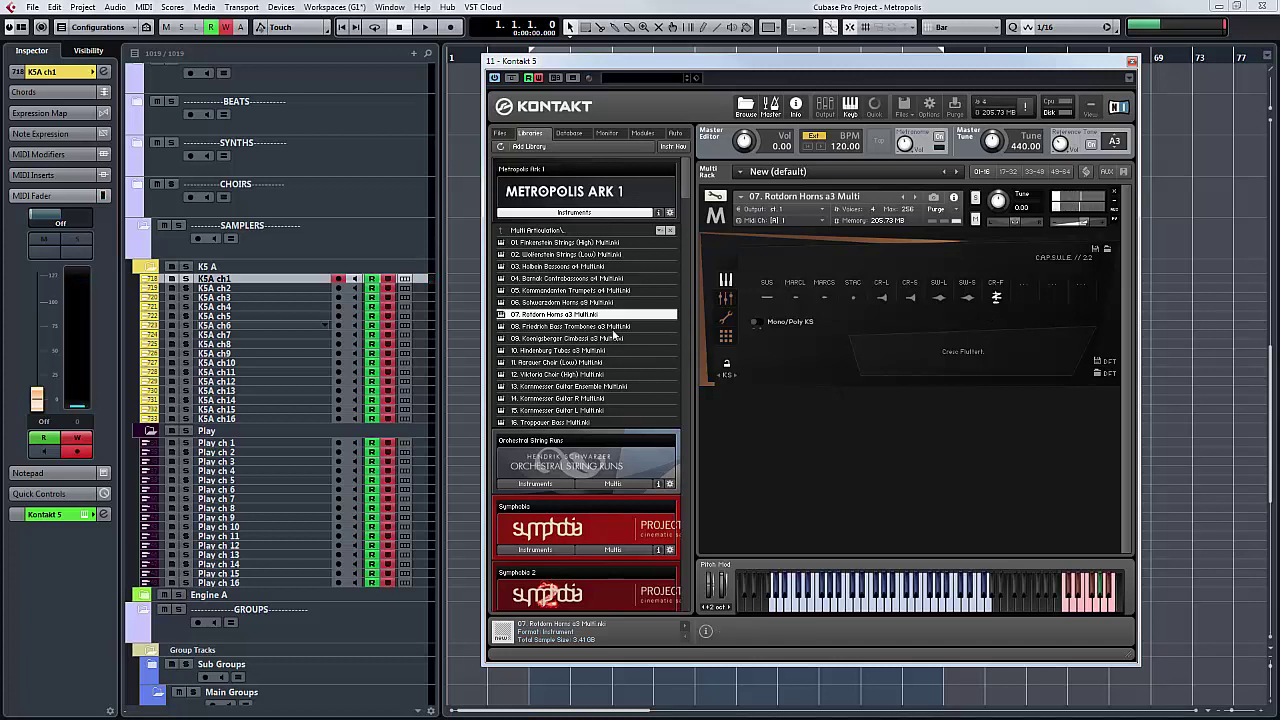
# - Replace the patch with 08. Friedrich Bass Trombones a3 Multi and adjust the instrument's volume
pyautogui.click(590, 328)
pyautogui.moveTo(856, 312); pyautogui.dragTo(857, 309)
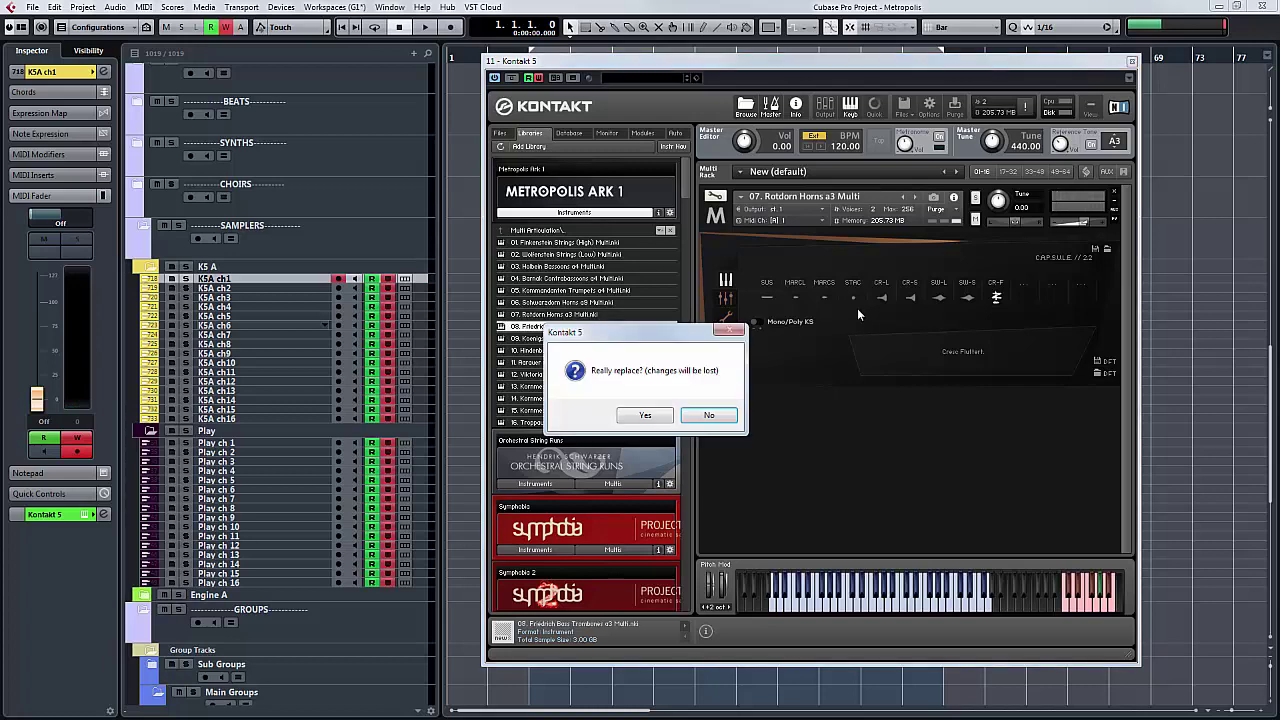
pyautogui.click(645, 416)
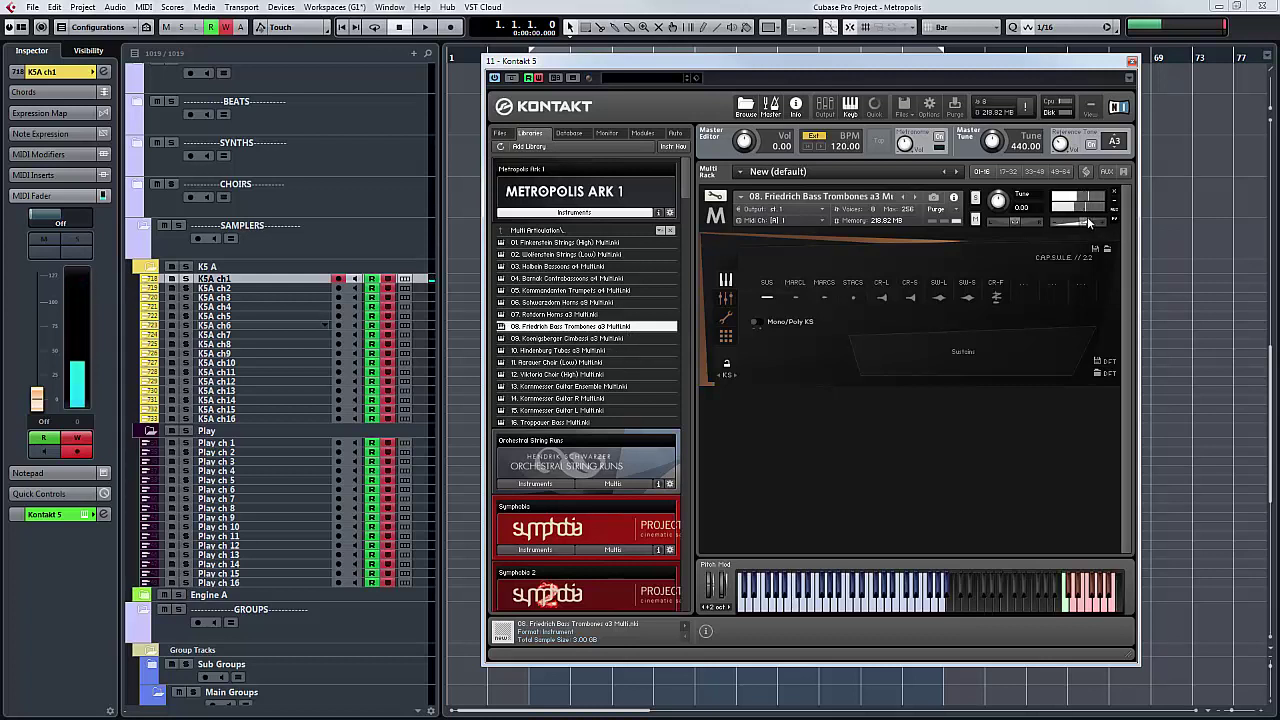
pyautogui.moveTo(1088, 222)
pyautogui.moveTo(1094, 222); pyautogui.dragTo(1090, 227)
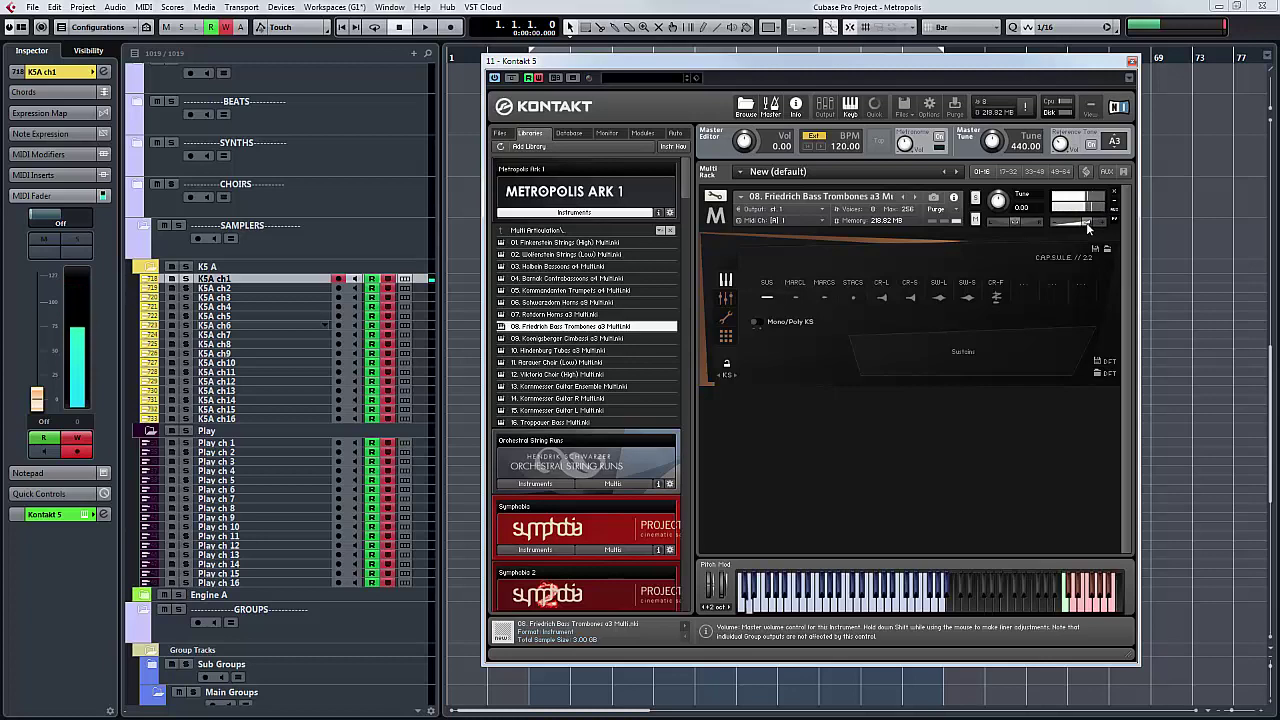
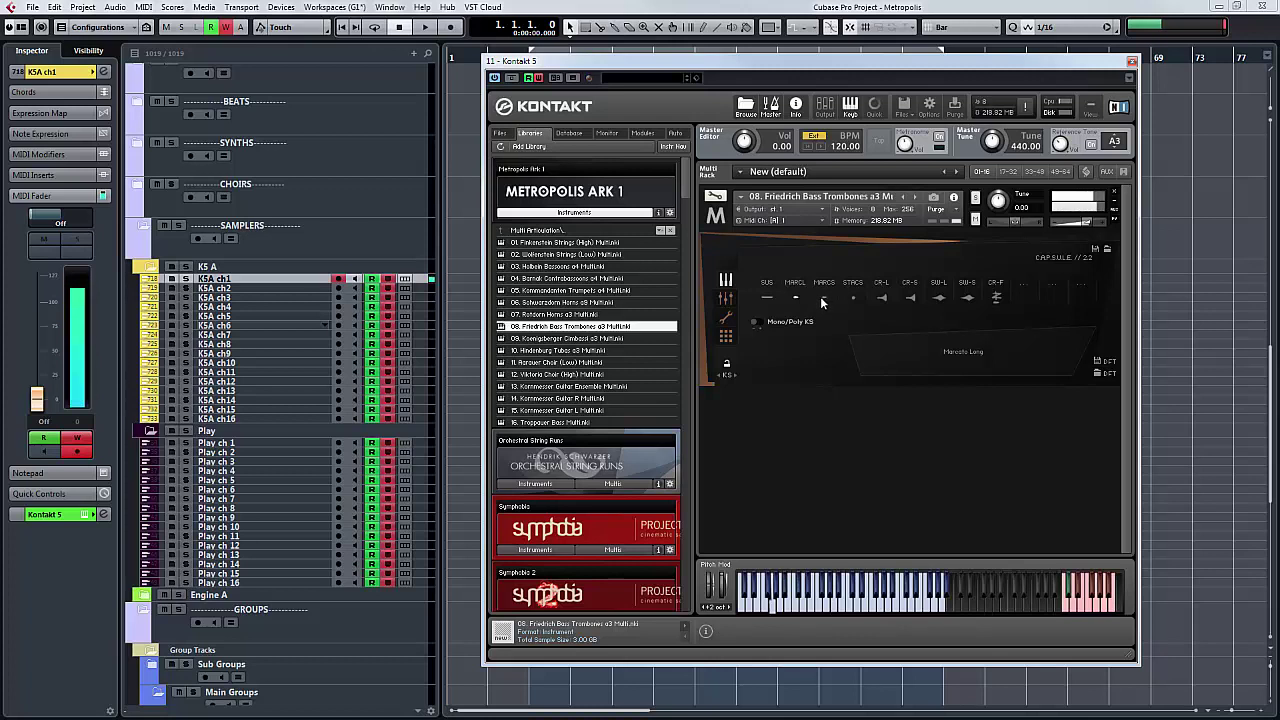
# - Audition the bass trombones' Marcato Short, Staccato Short, Cresc Long and Short, Swell Long and Short, and flutter crescendo
pyautogui.click(822, 300)
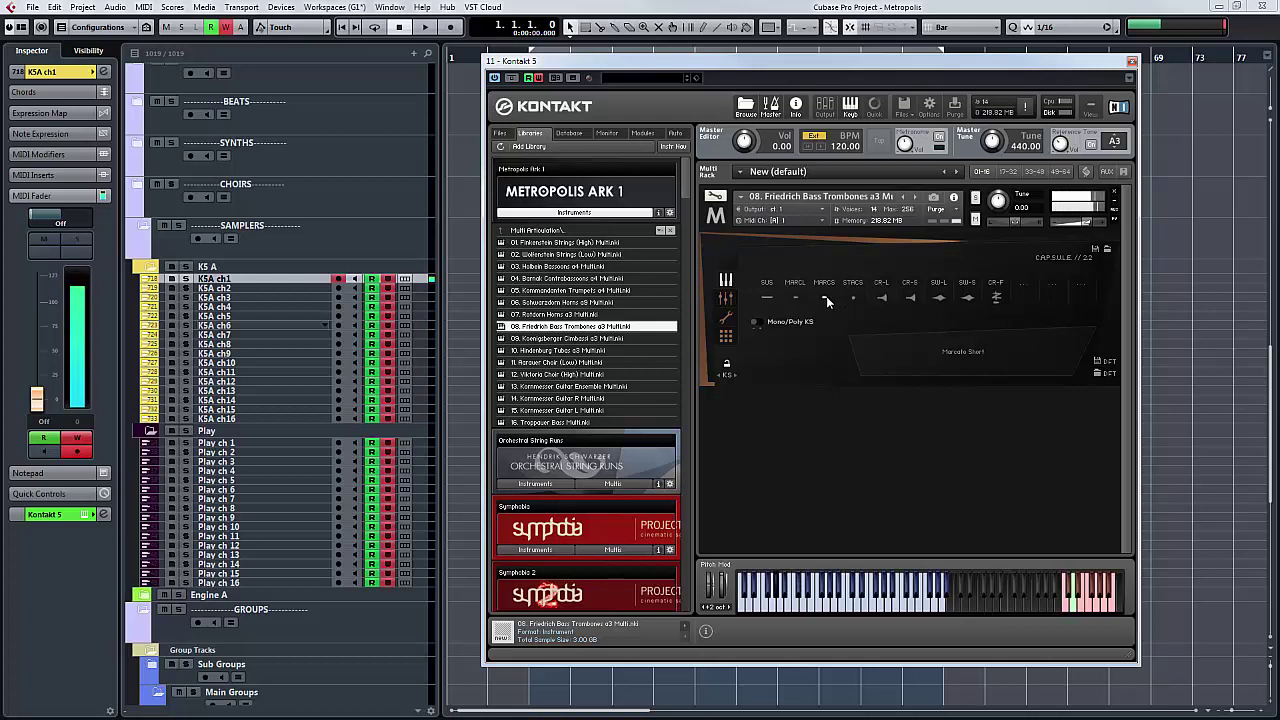
pyautogui.click(853, 299)
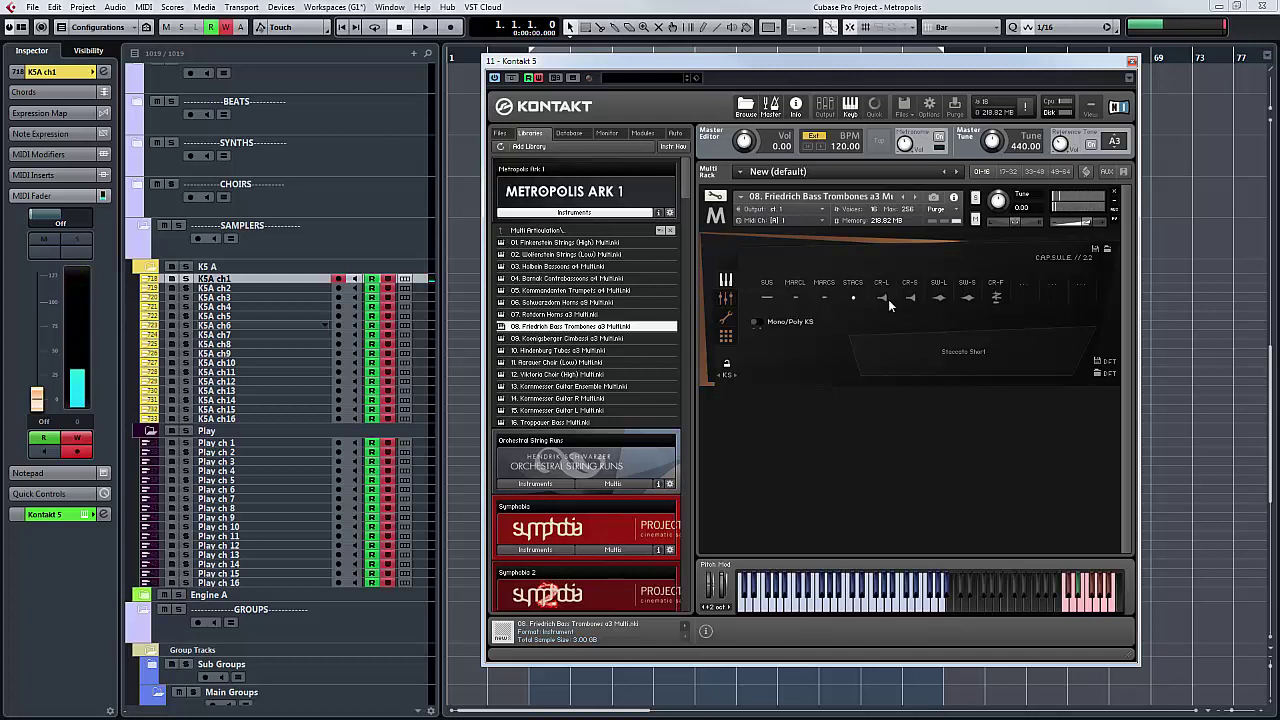
pyautogui.click(884, 299)
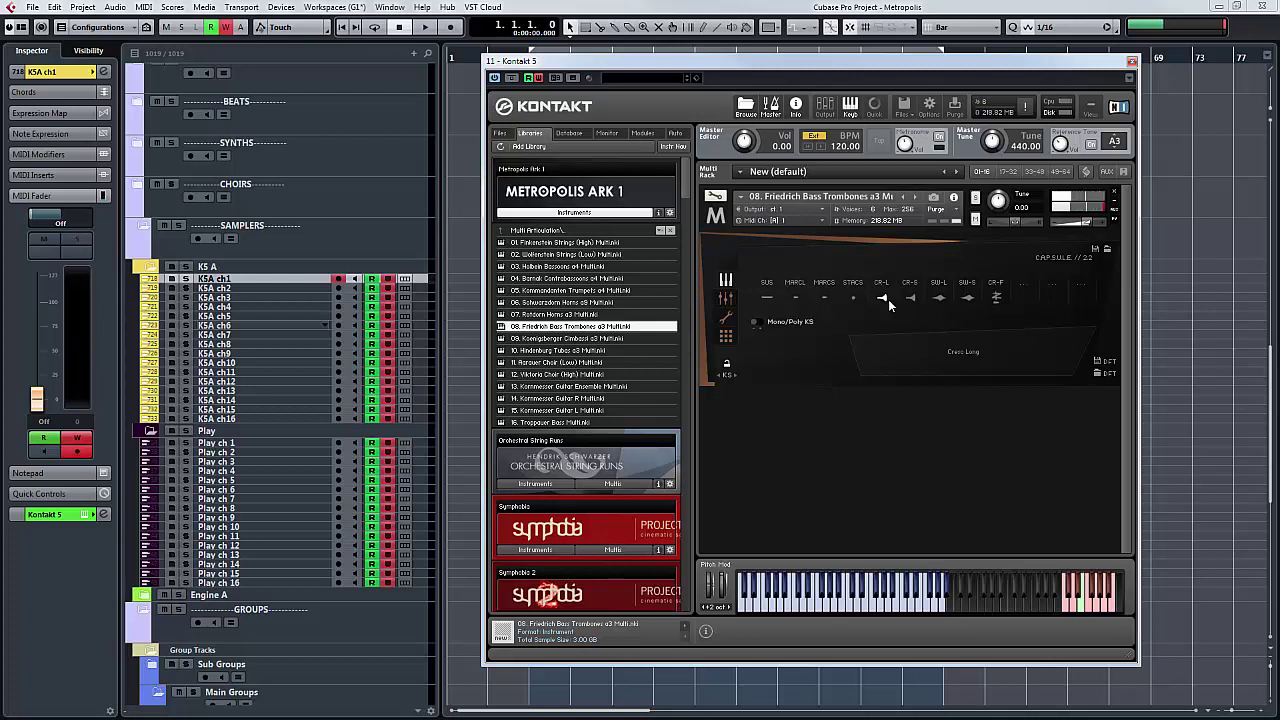
pyautogui.click(911, 298)
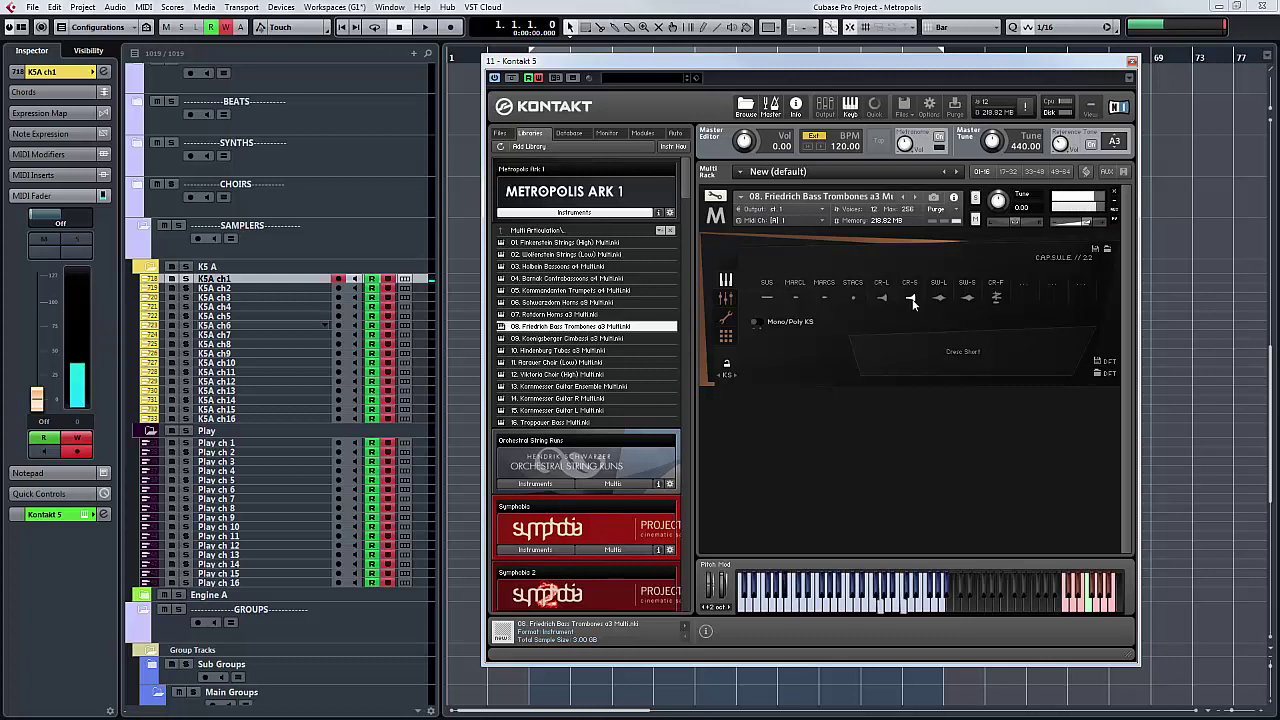
pyautogui.click(938, 300)
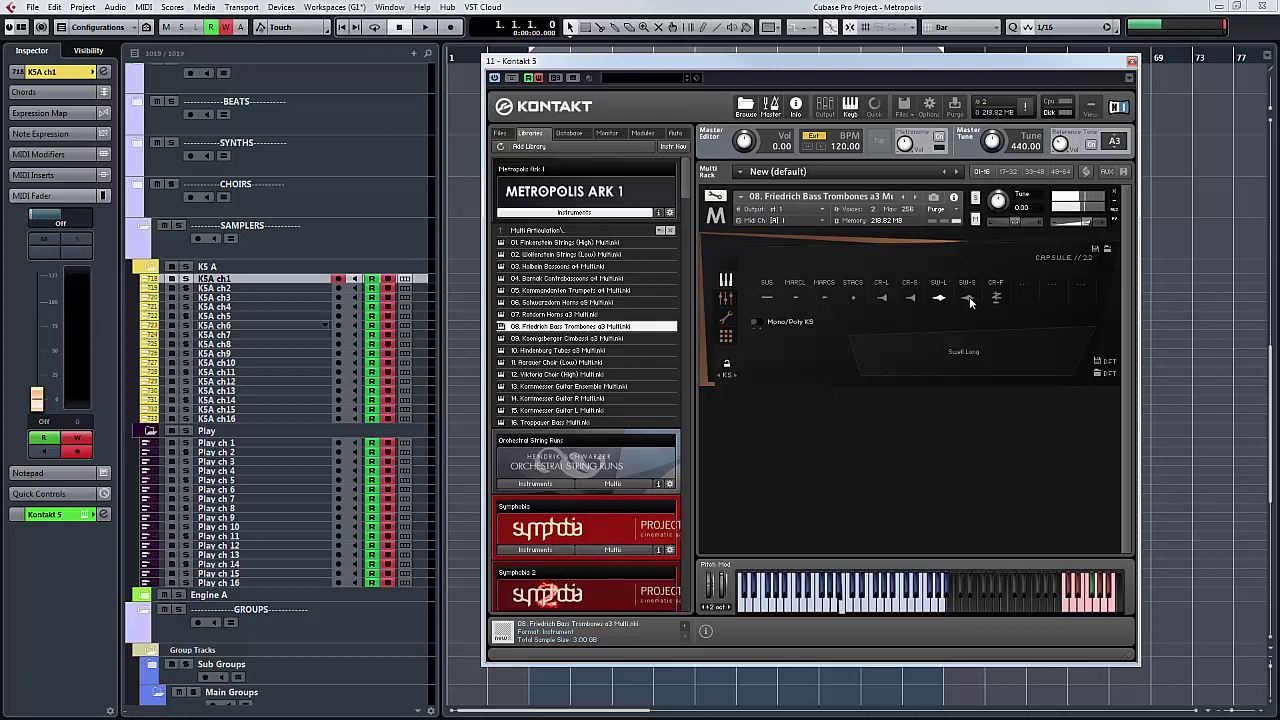
pyautogui.click(969, 300)
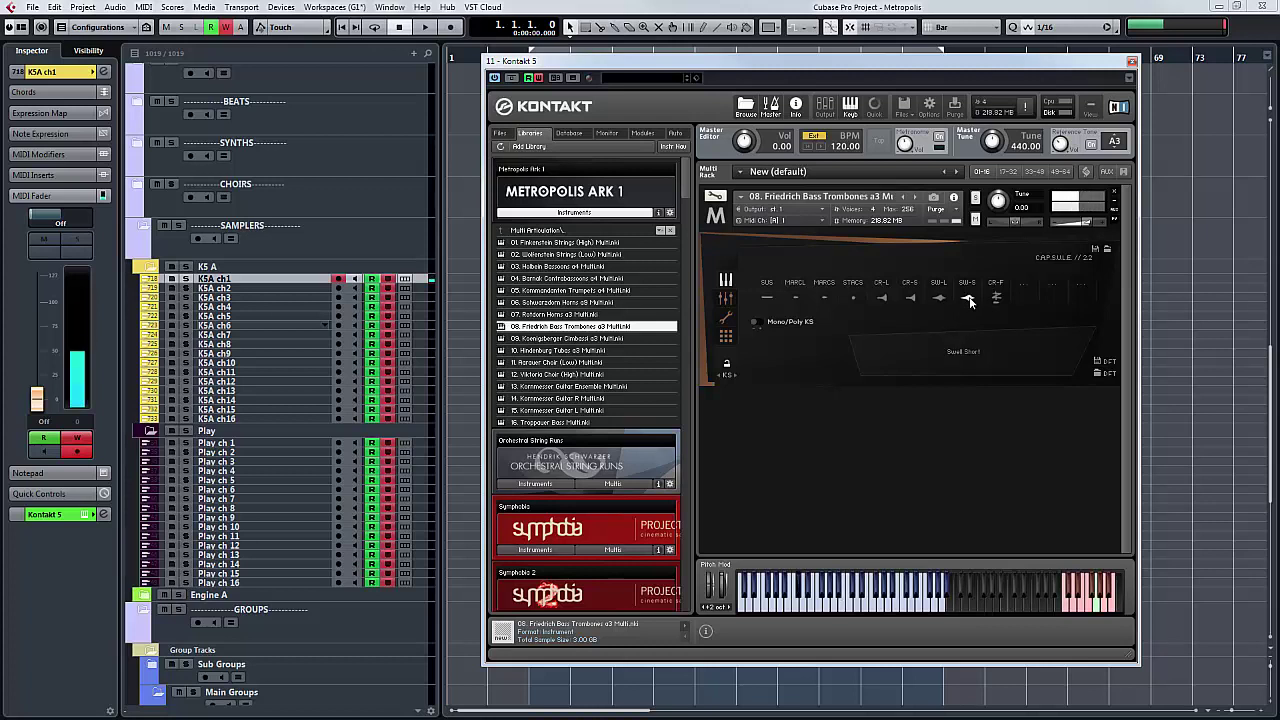
pyautogui.click(996, 300)
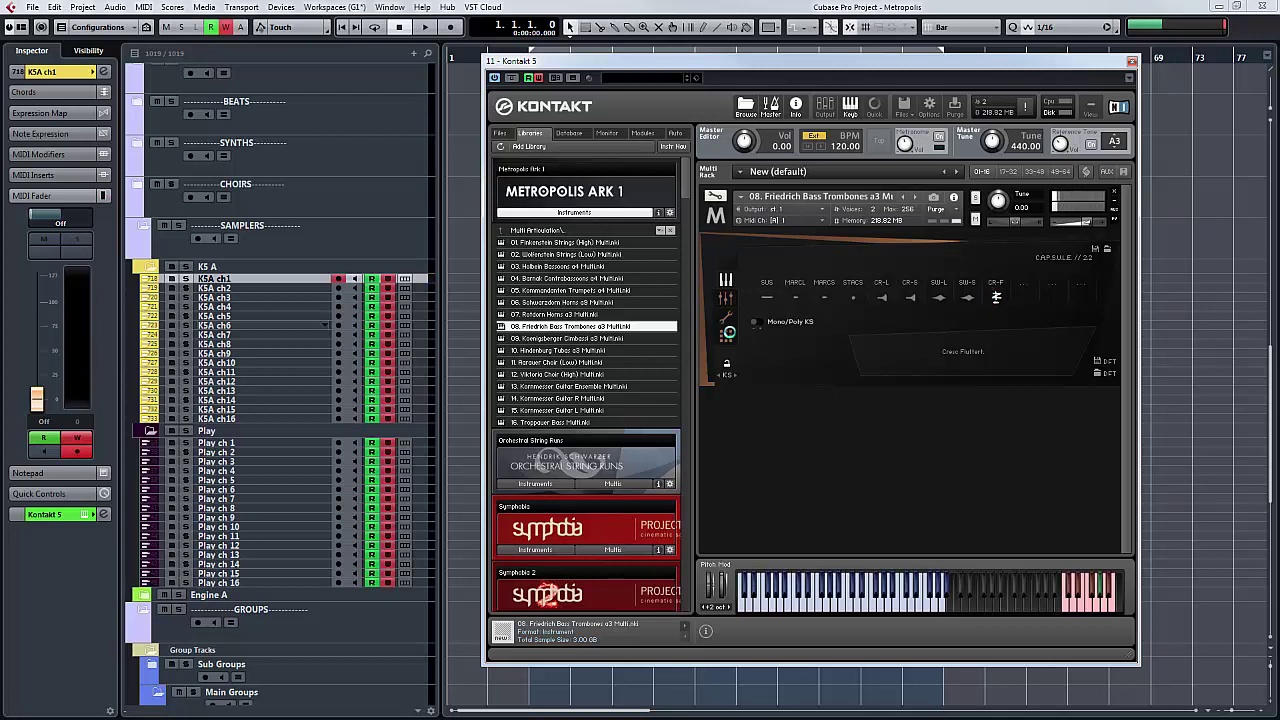
# - Replace the patch with 09. Koenigsberger Cimbassi a3 Multi and audition Sustain and Marcato Long
pyautogui.click(599, 339)
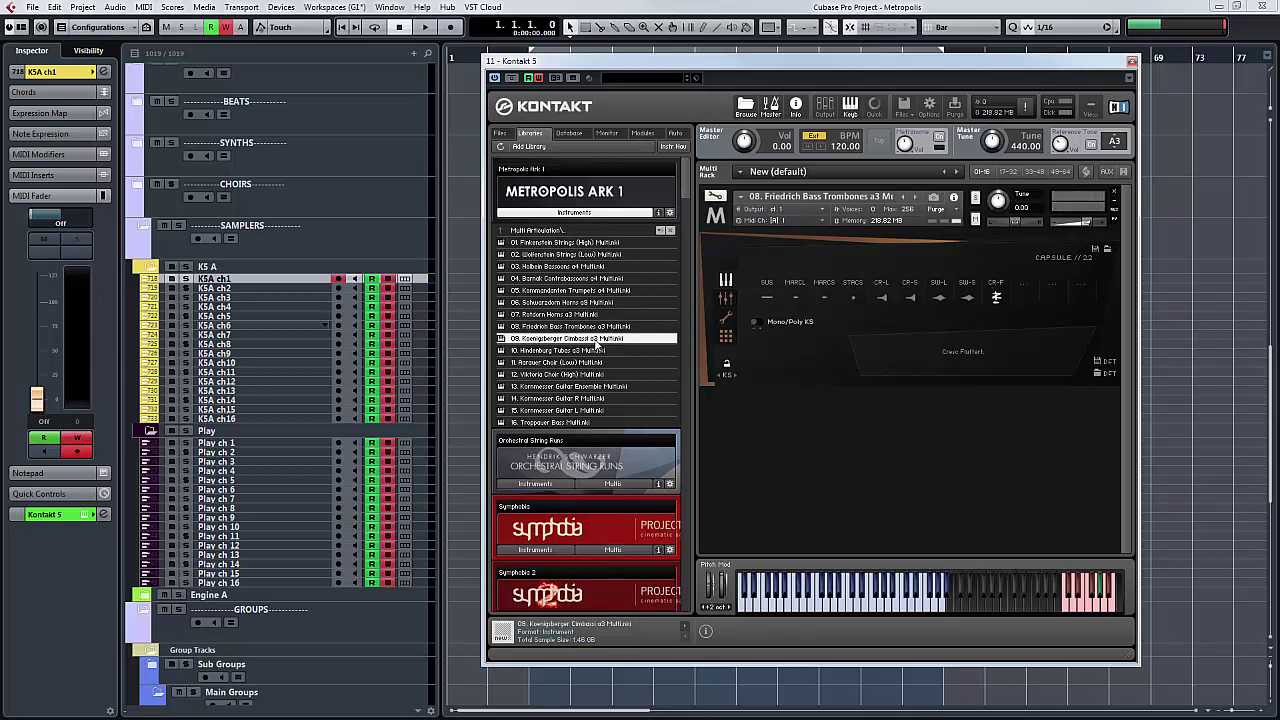
pyautogui.moveTo(593, 344); pyautogui.dragTo(772, 370)
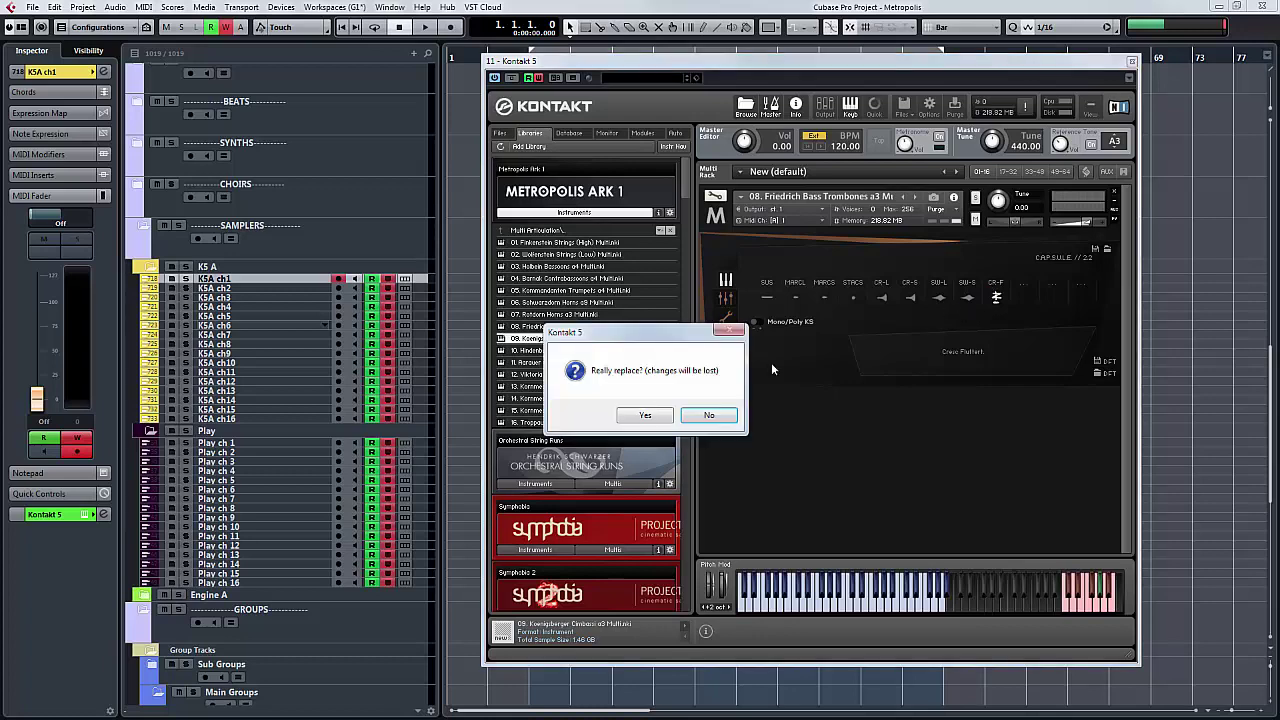
pyautogui.click(645, 418)
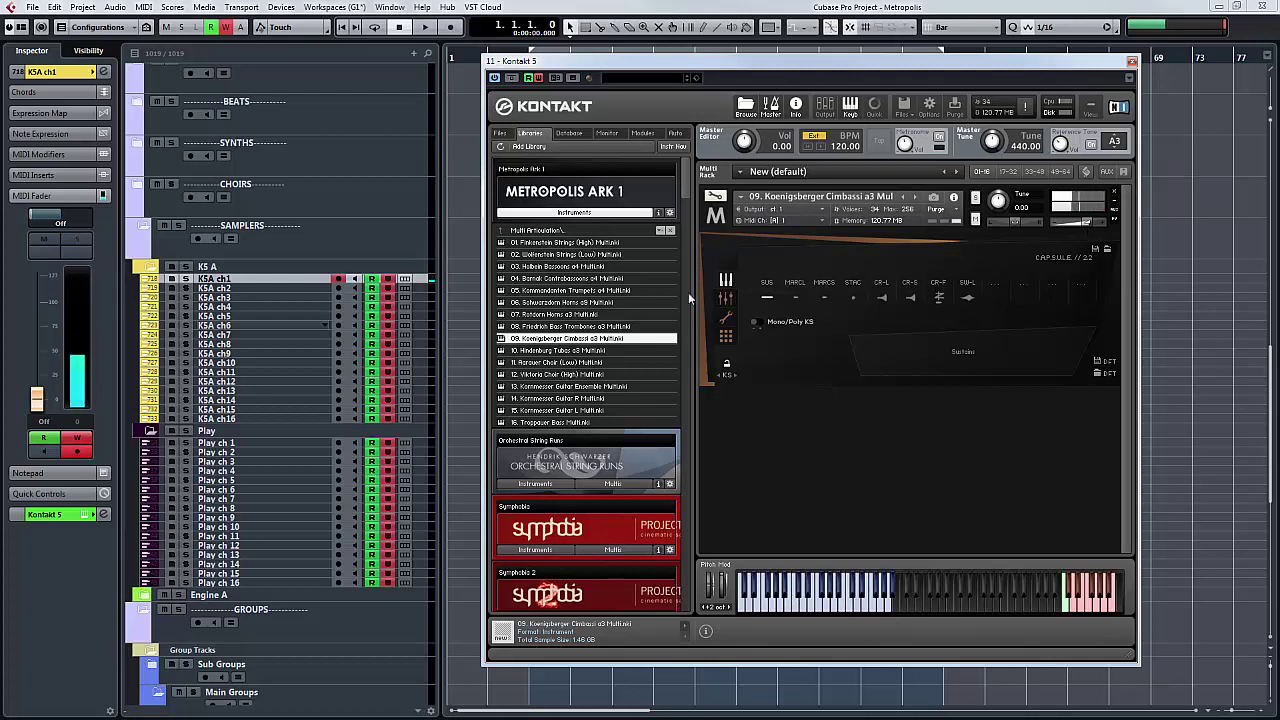
pyautogui.click(792, 296)
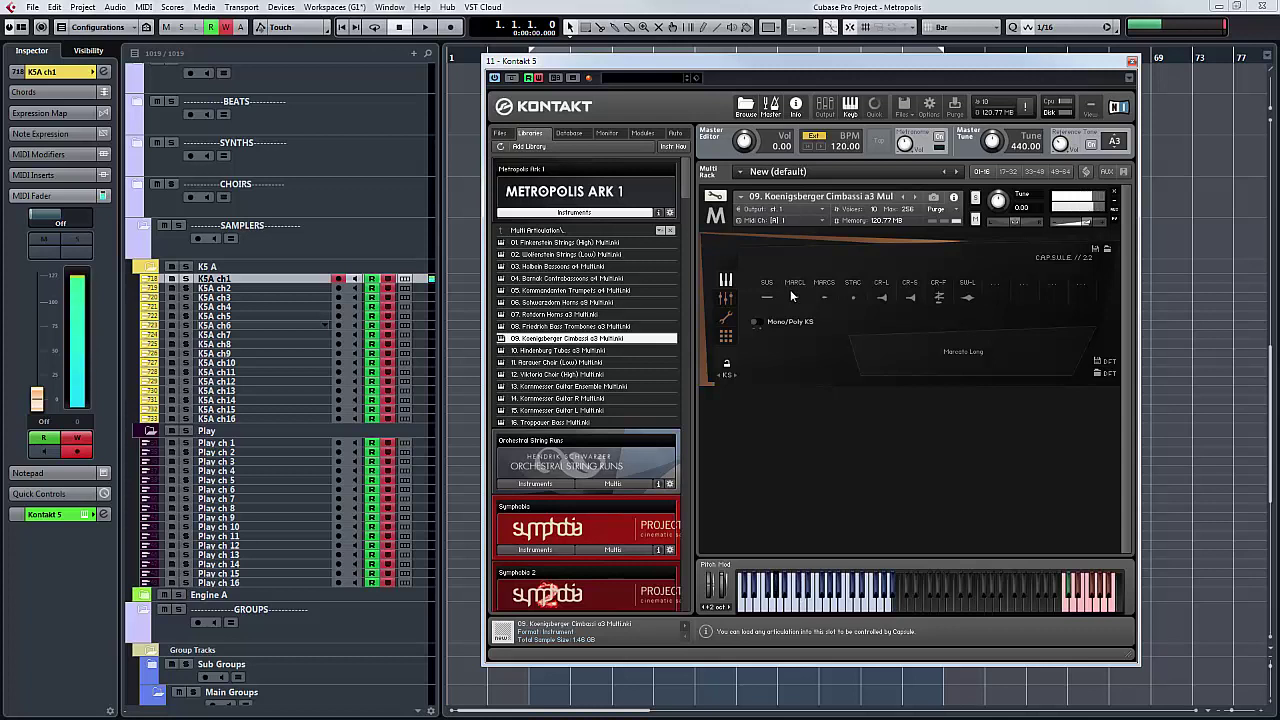
# - Audition the cimbassi layered with 08. Friedrich Bass Trombones a3 Multi on port A channel 1, and remove the trombones without saving
pyautogui.click(578, 328)
pyautogui.moveTo(577, 331); pyautogui.dragTo(821, 437)
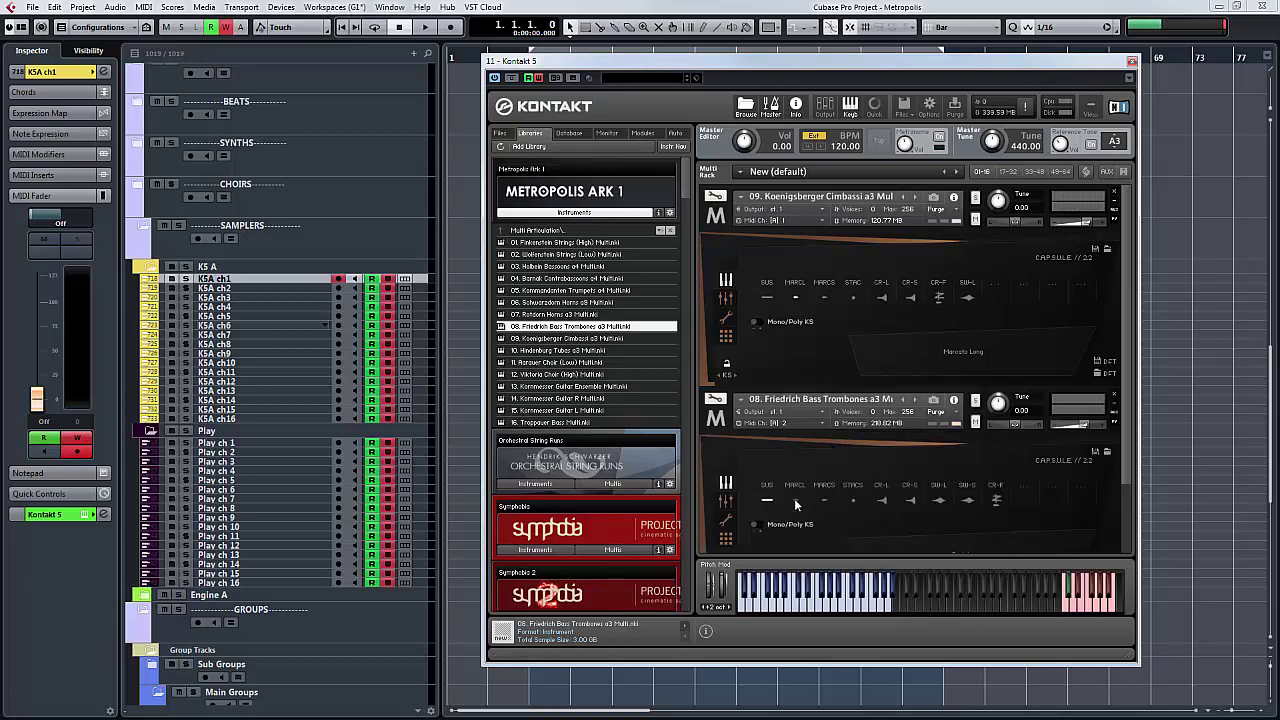
pyautogui.click(782, 423)
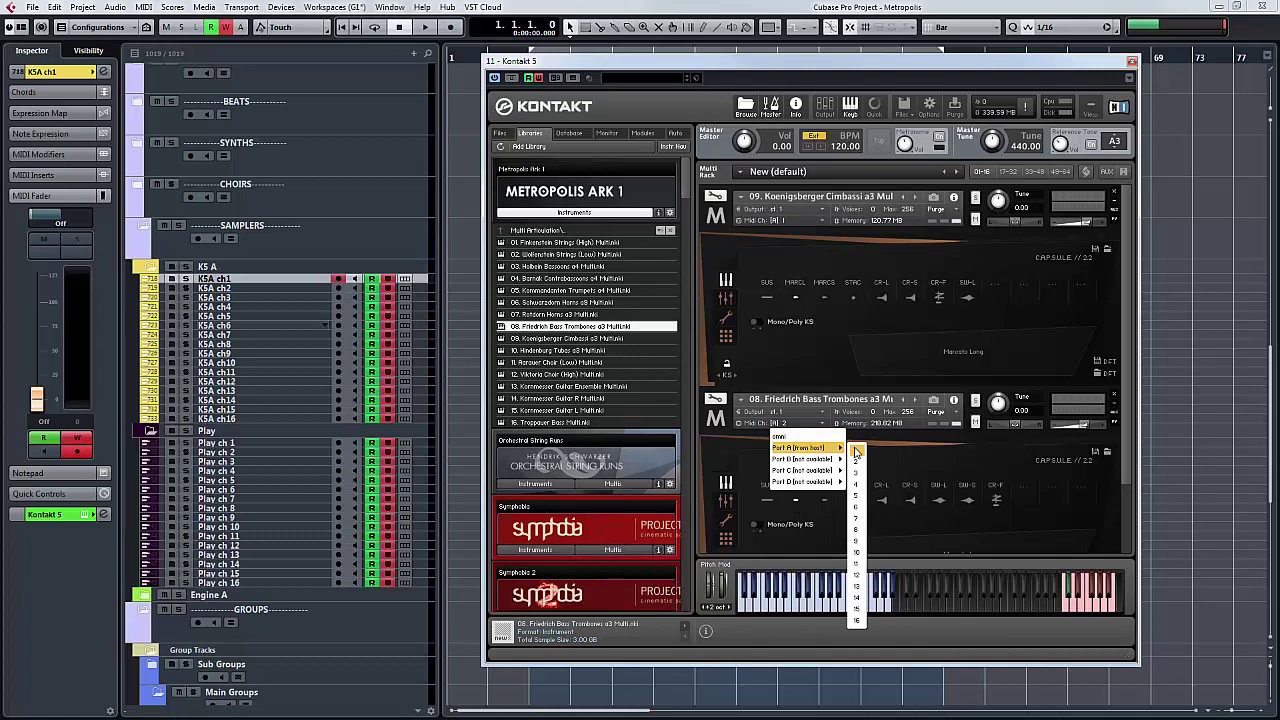
pyautogui.click(856, 451)
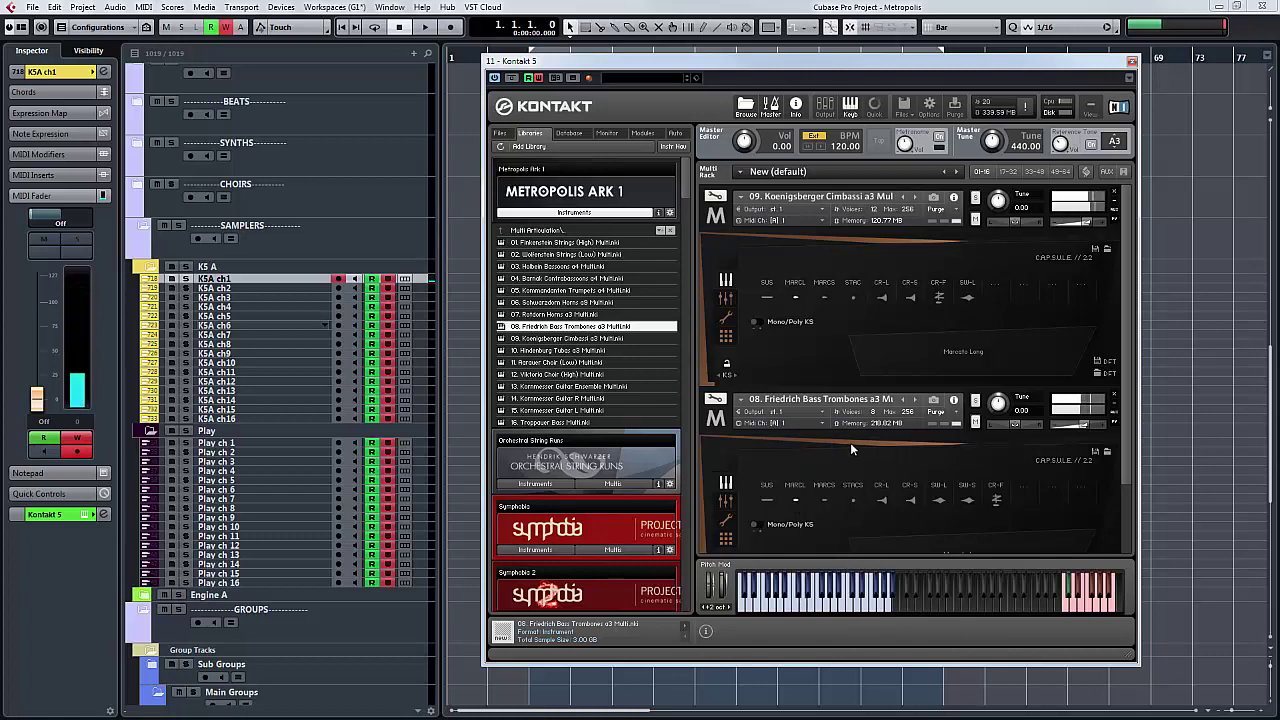
pyautogui.click(1113, 398)
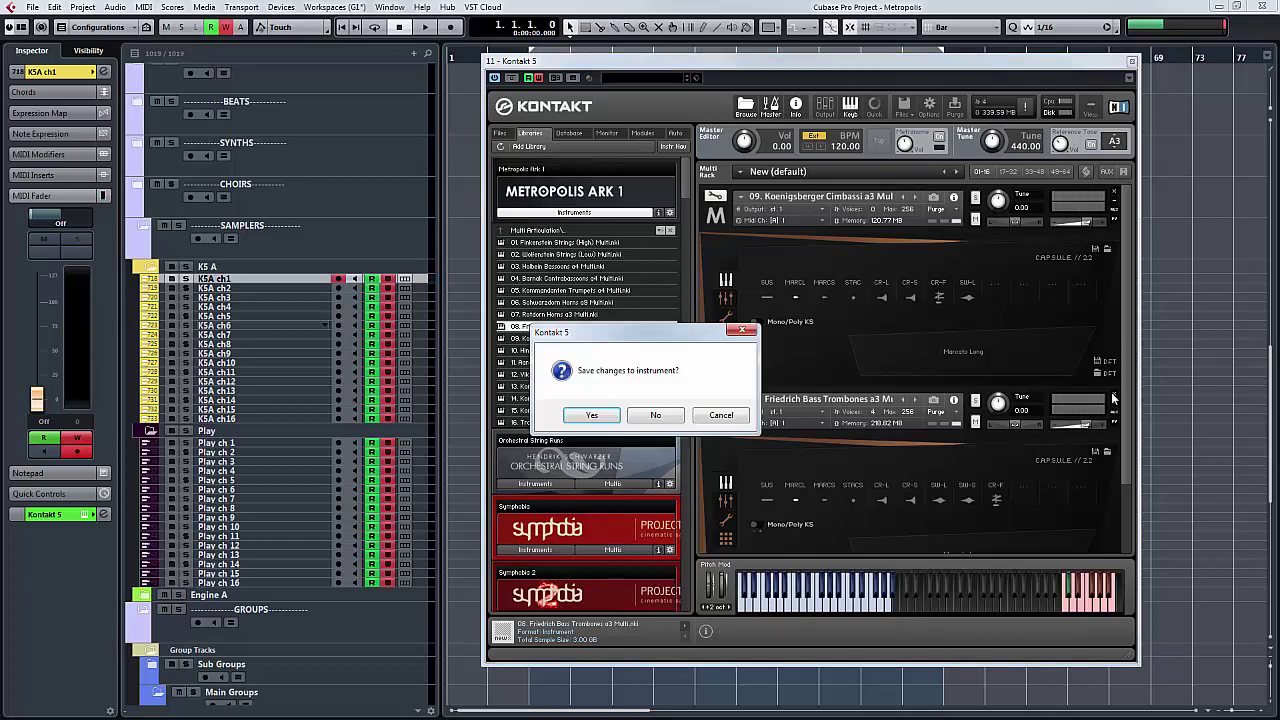
pyautogui.click(655, 415)
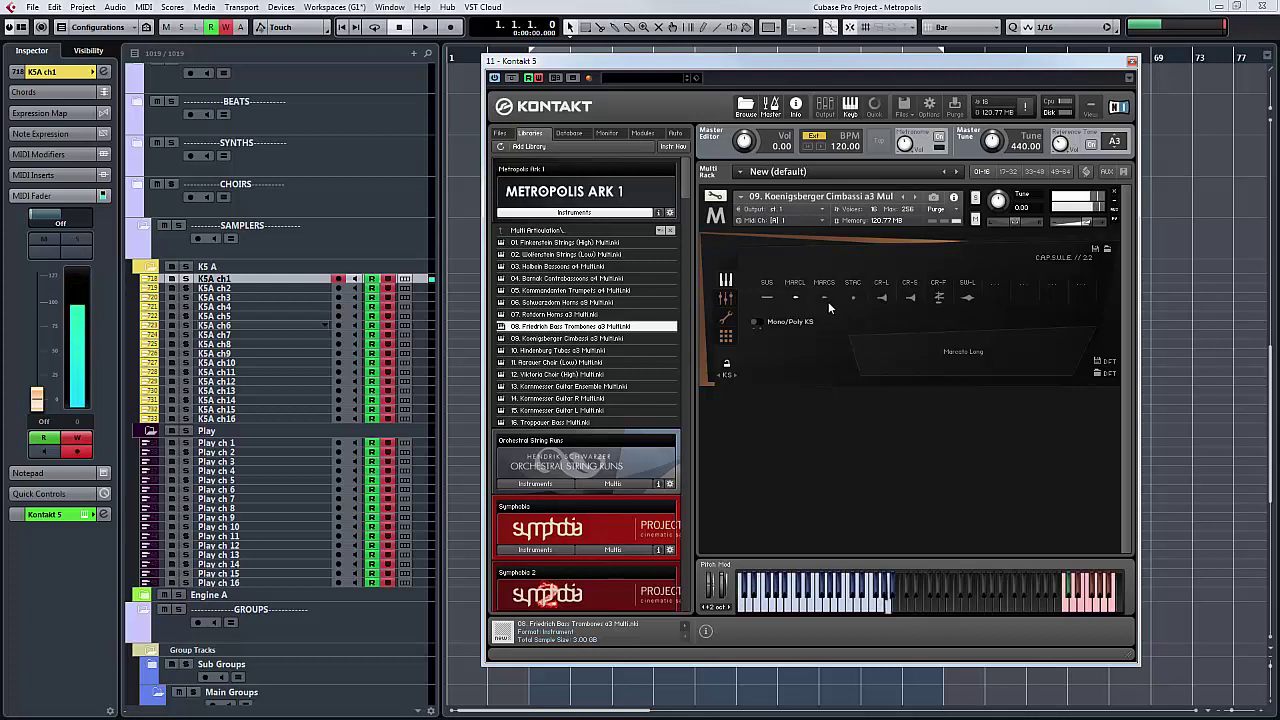
# - Audition the cimbassi's Marcato Short, Staccato, Cresc Long, Cresc Short, flutter crescendo and Swell articulations
pyautogui.click(826, 301)
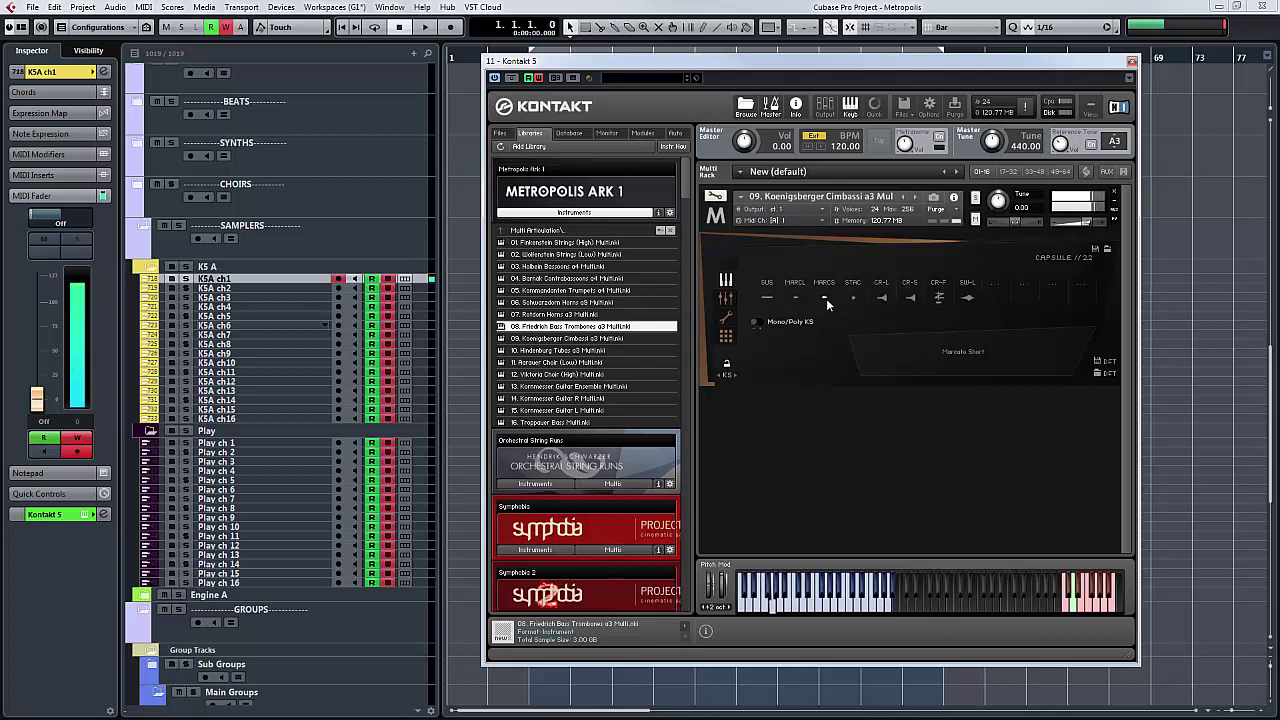
pyautogui.click(853, 298)
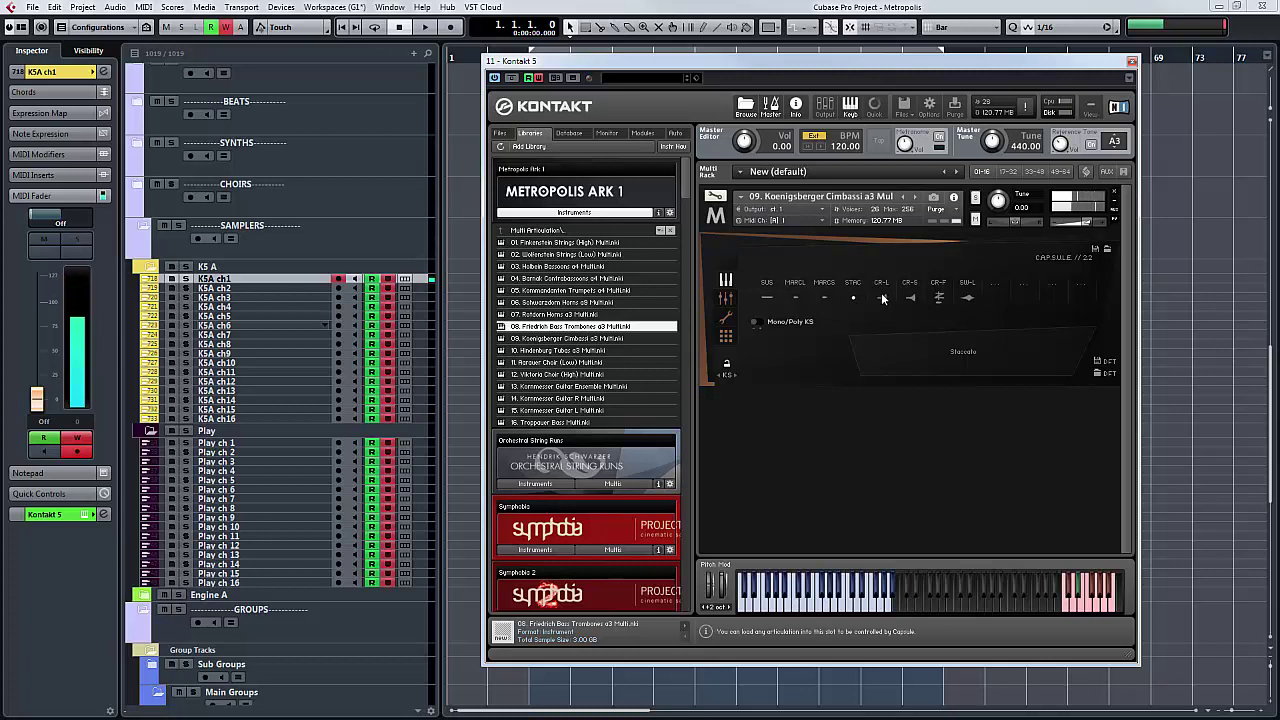
pyautogui.click(881, 299)
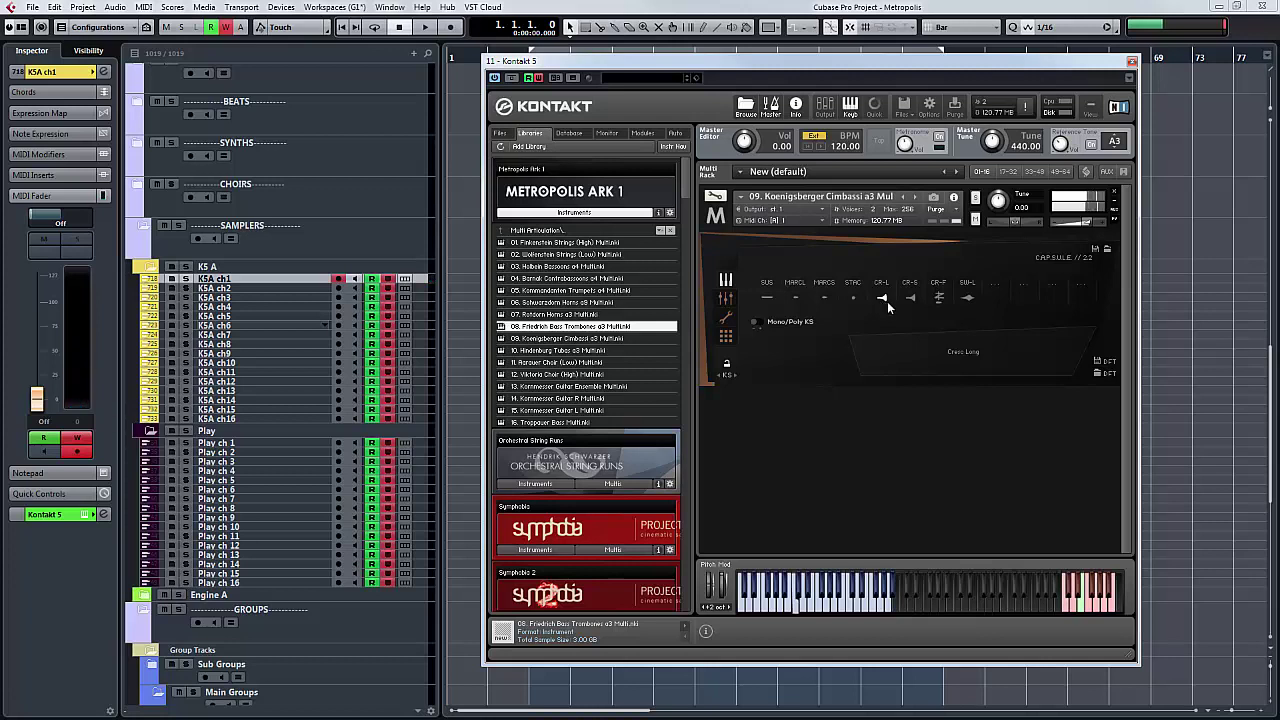
pyautogui.click(913, 296)
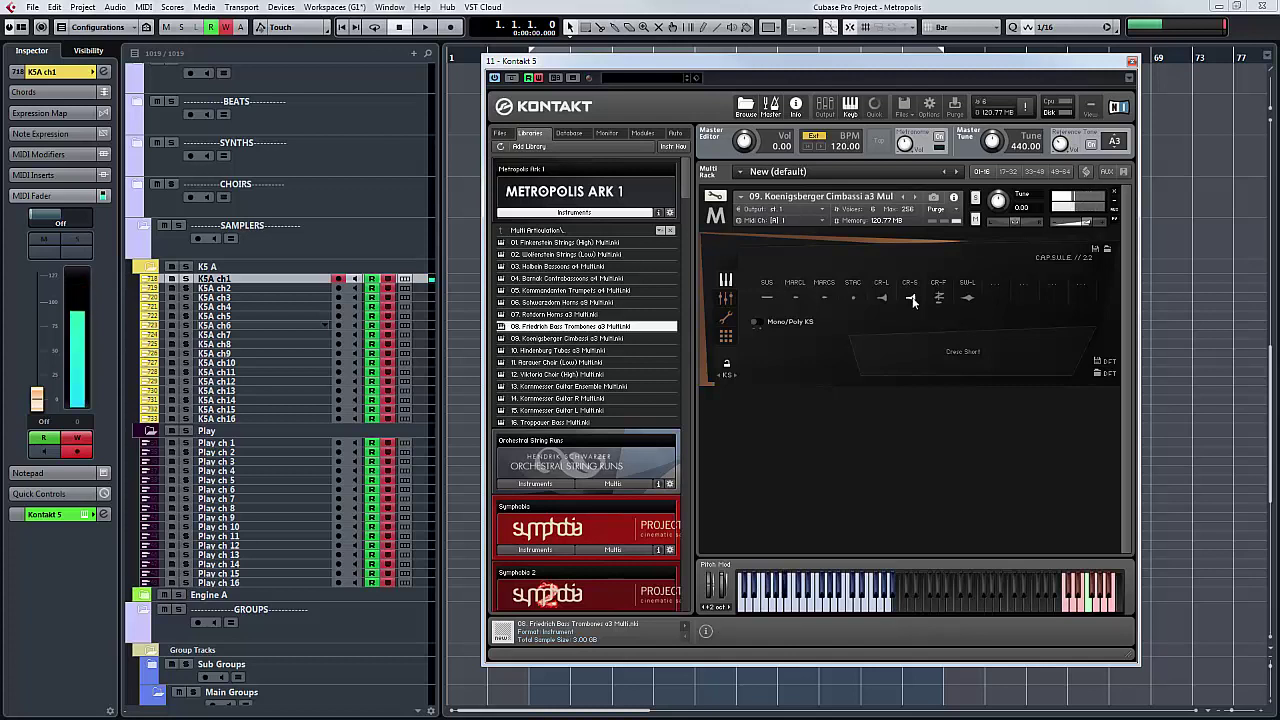
pyautogui.click(938, 299)
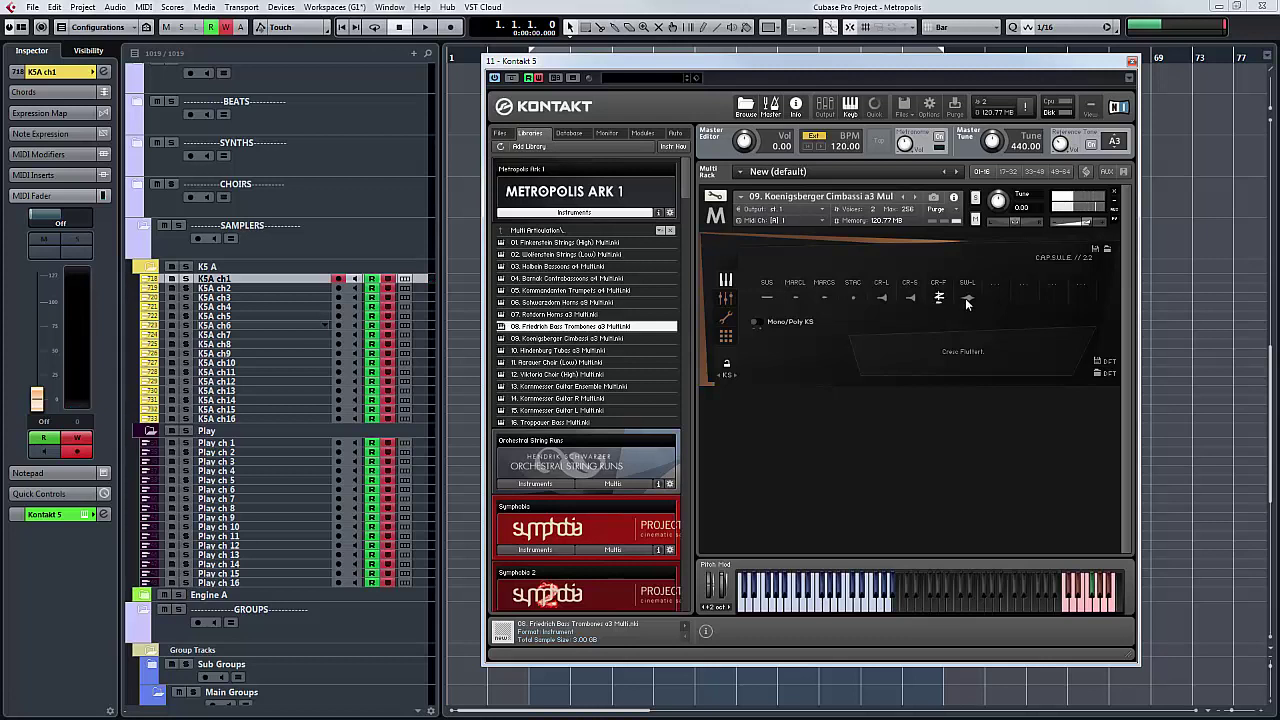
pyautogui.click(965, 298)
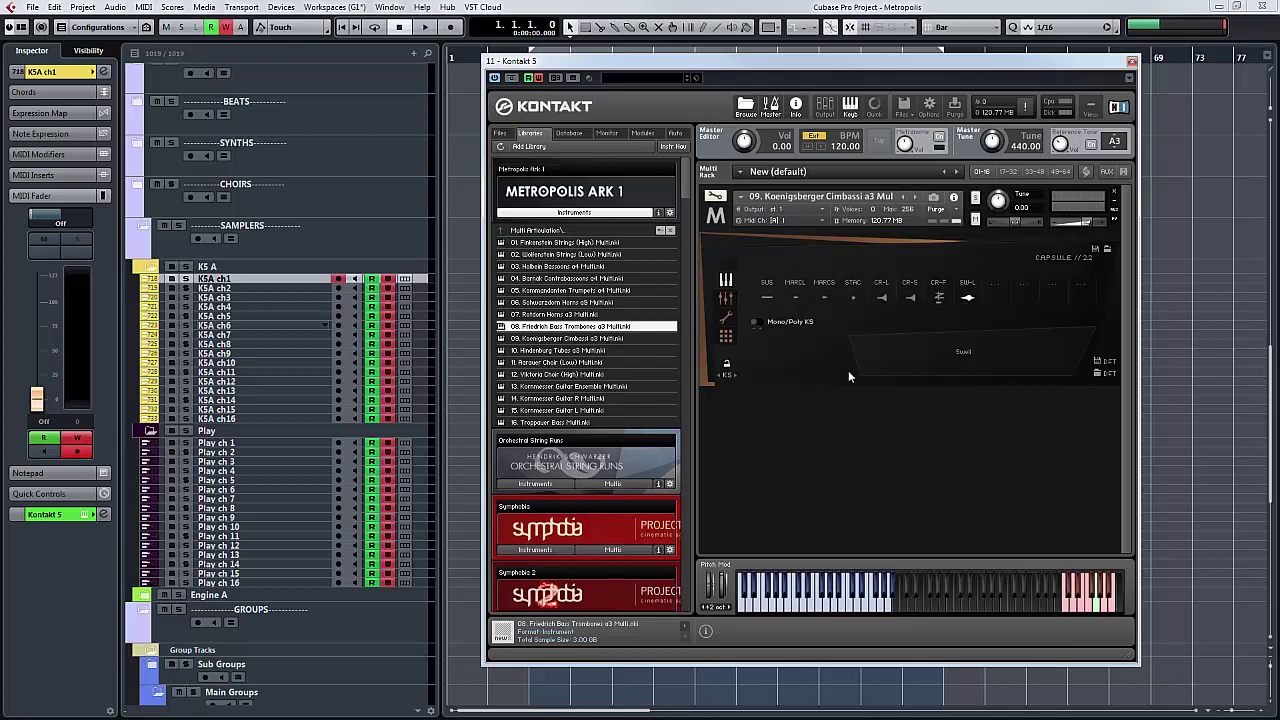
# - Replace the cimbassi patch with 10. Hindenburg Tubas a3 Multi, discarding the changes
pyautogui.click(590, 341)
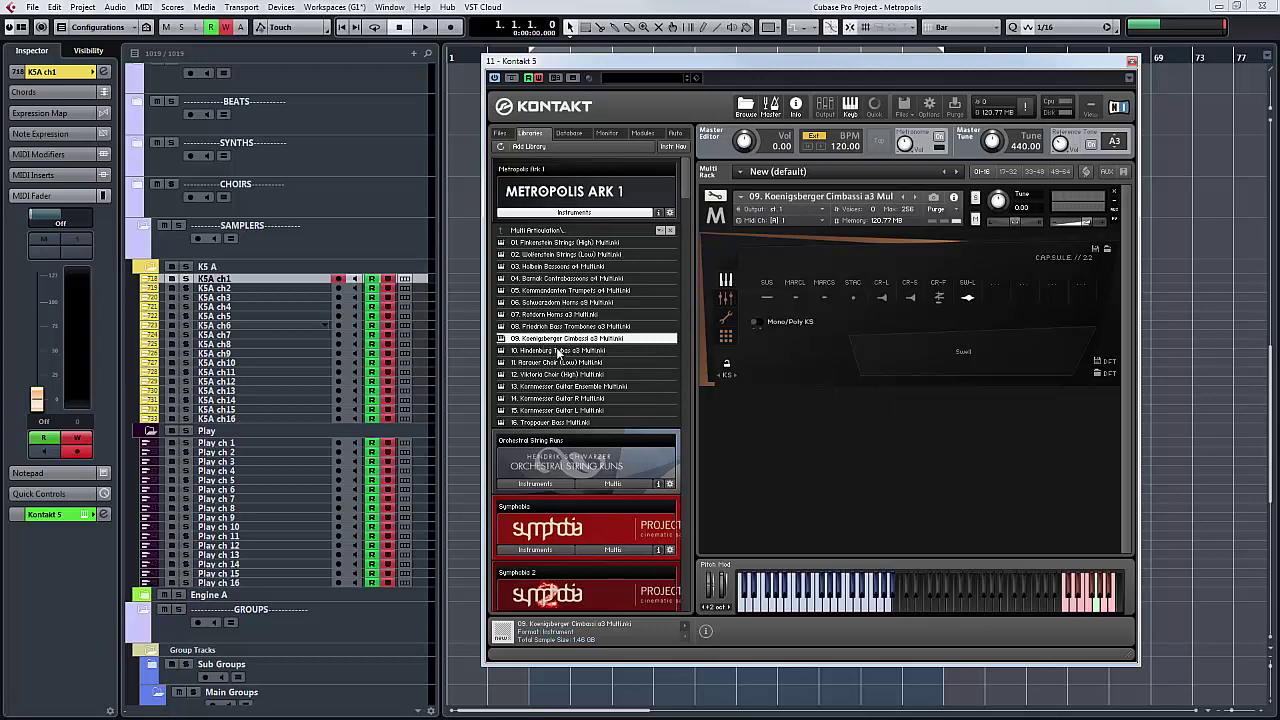
pyautogui.doubleClick(560, 353)
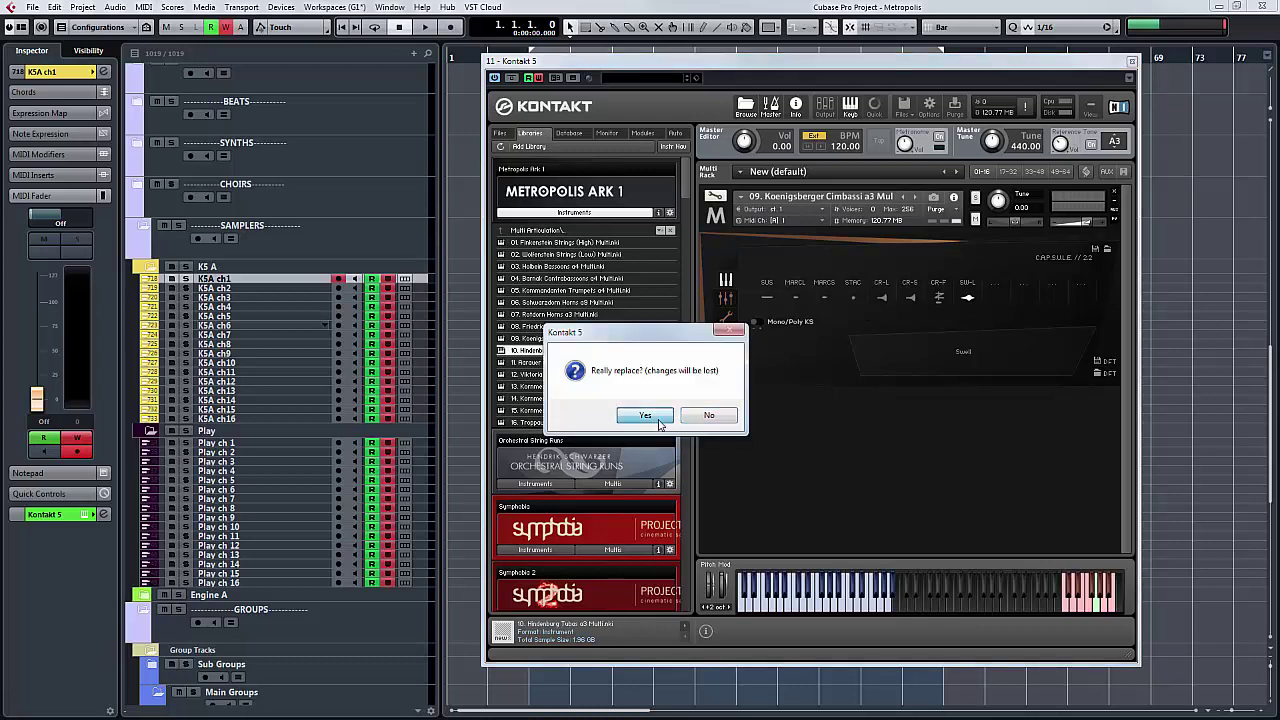
pyautogui.click(645, 416)
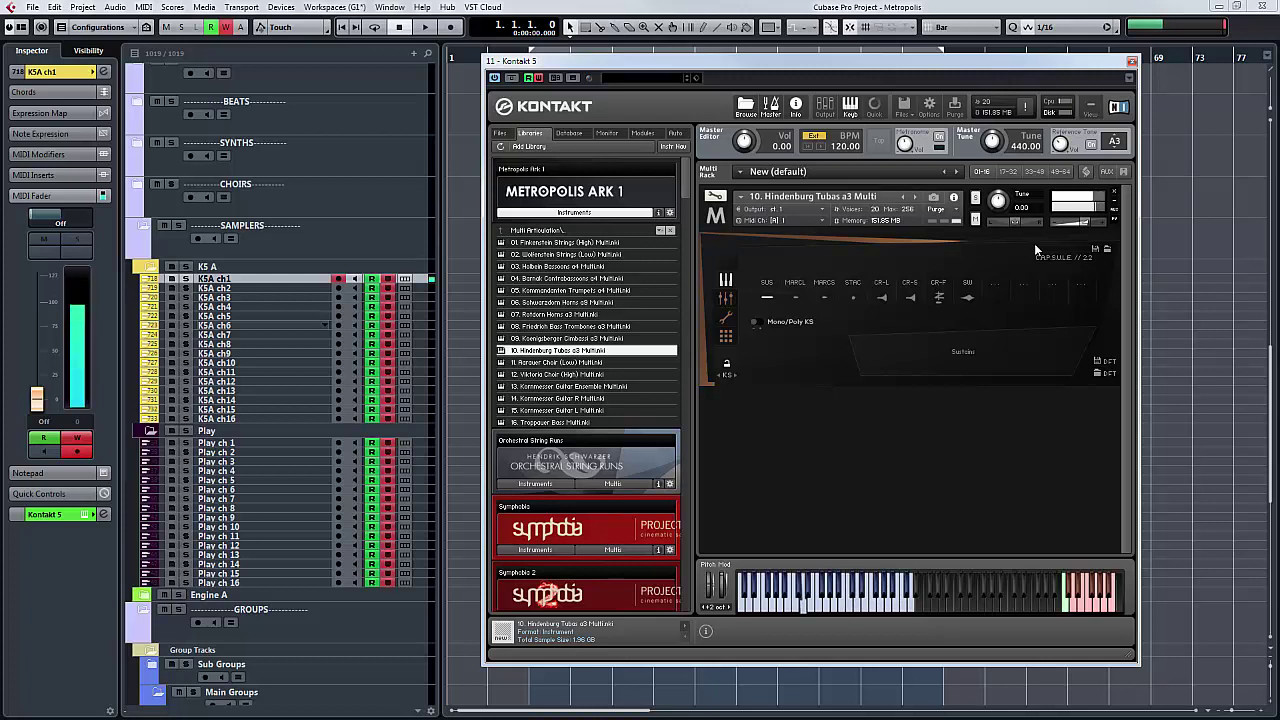
# - Audition the tubas' Marcato Long and Short, Staccato, Cresc Long and Short, flutter crescendo and Swell articulations
pyautogui.click(796, 297)
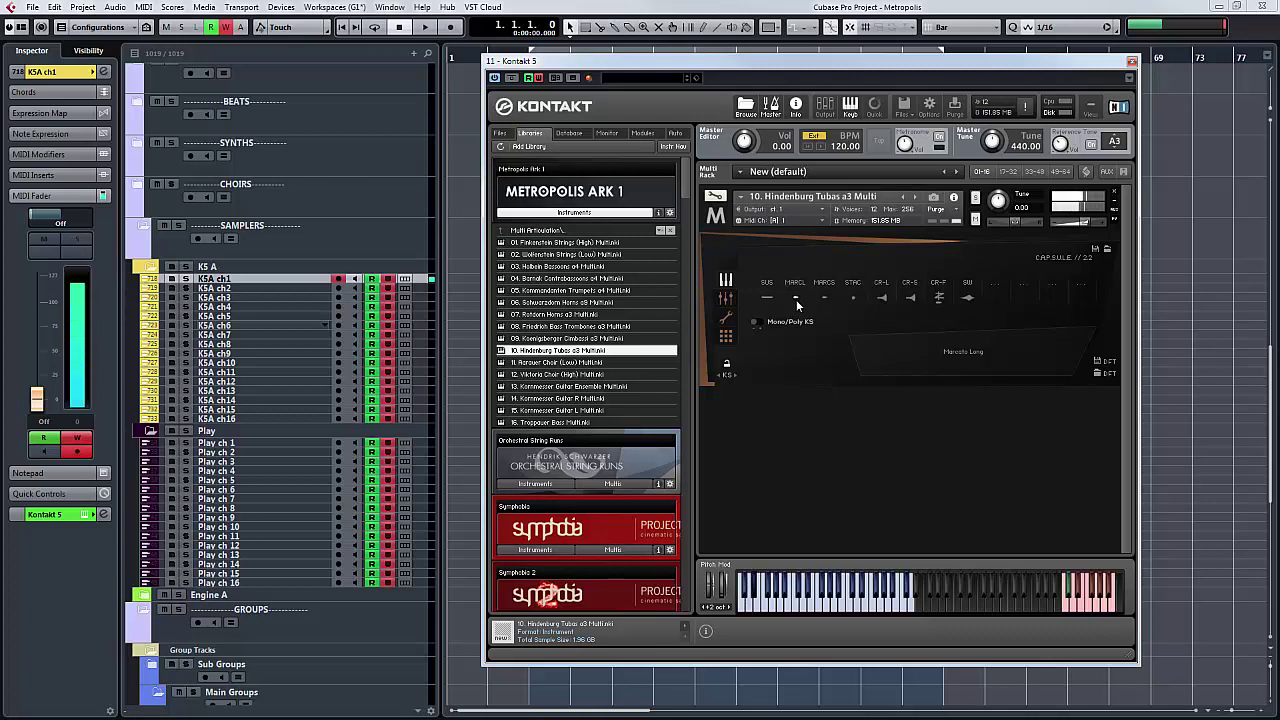
pyautogui.click(825, 300)
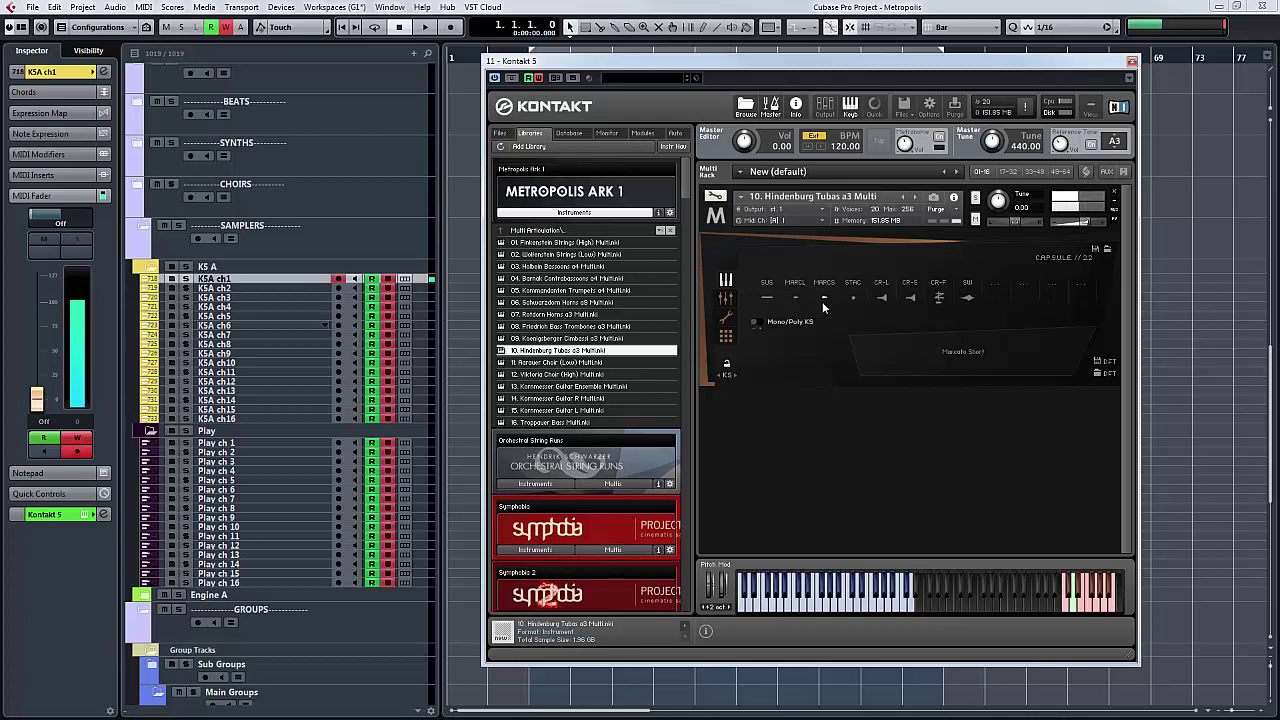
pyautogui.click(853, 300)
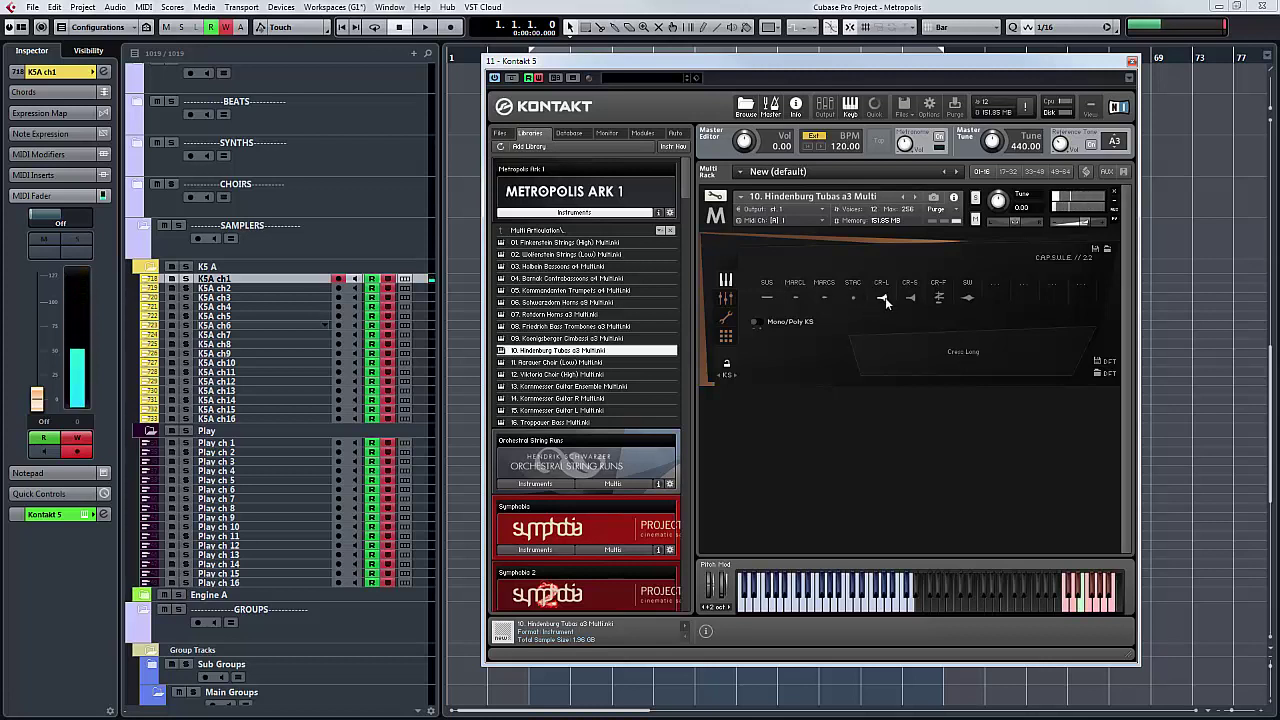
pyautogui.click(883, 300)
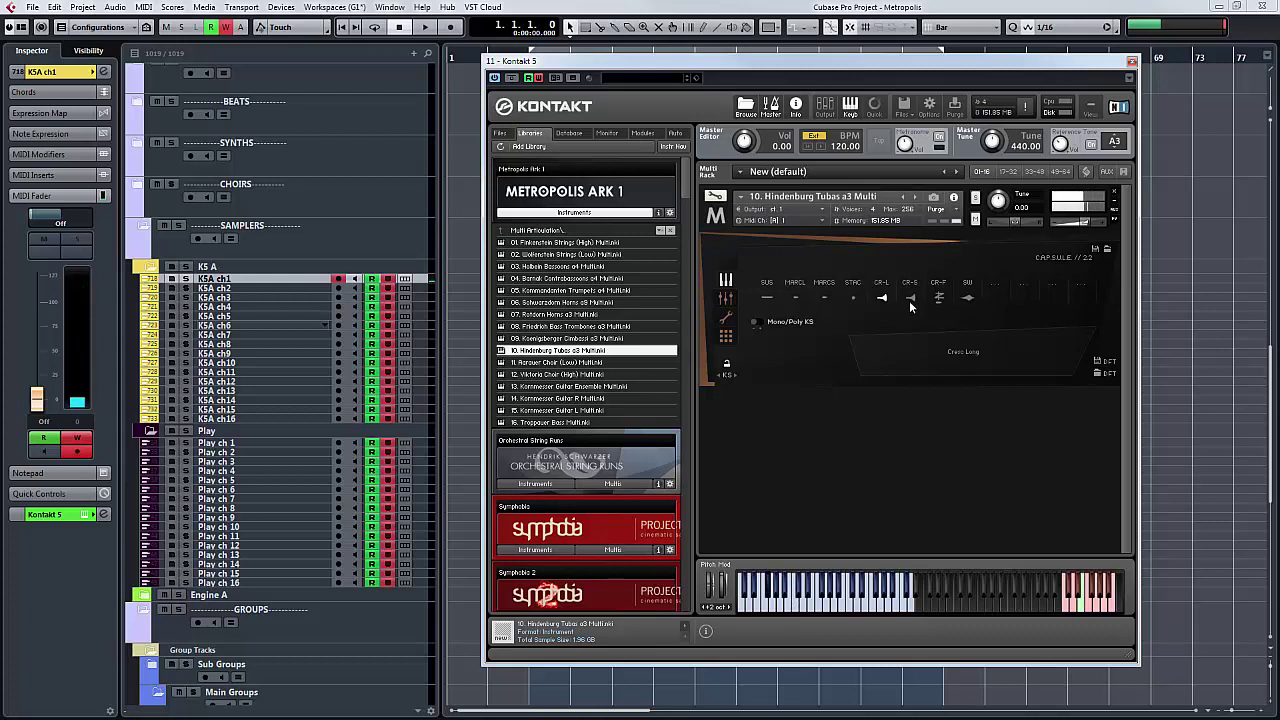
pyautogui.click(909, 298)
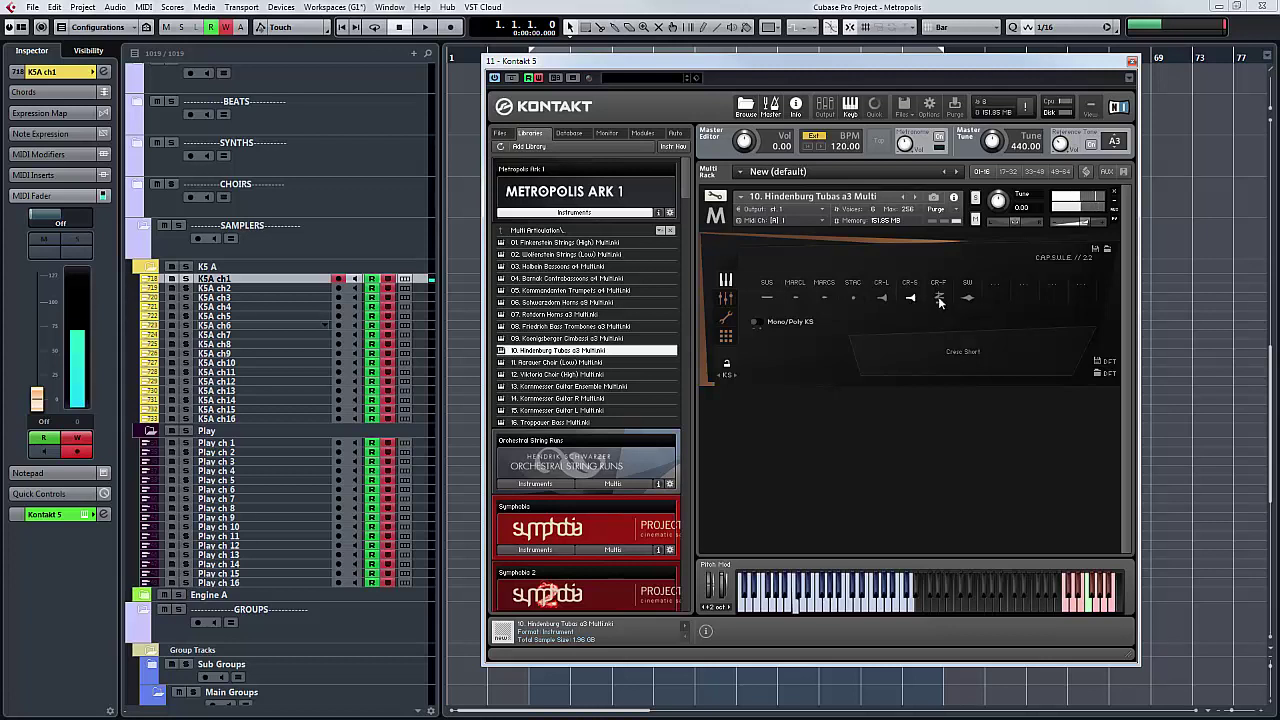
pyautogui.click(938, 298)
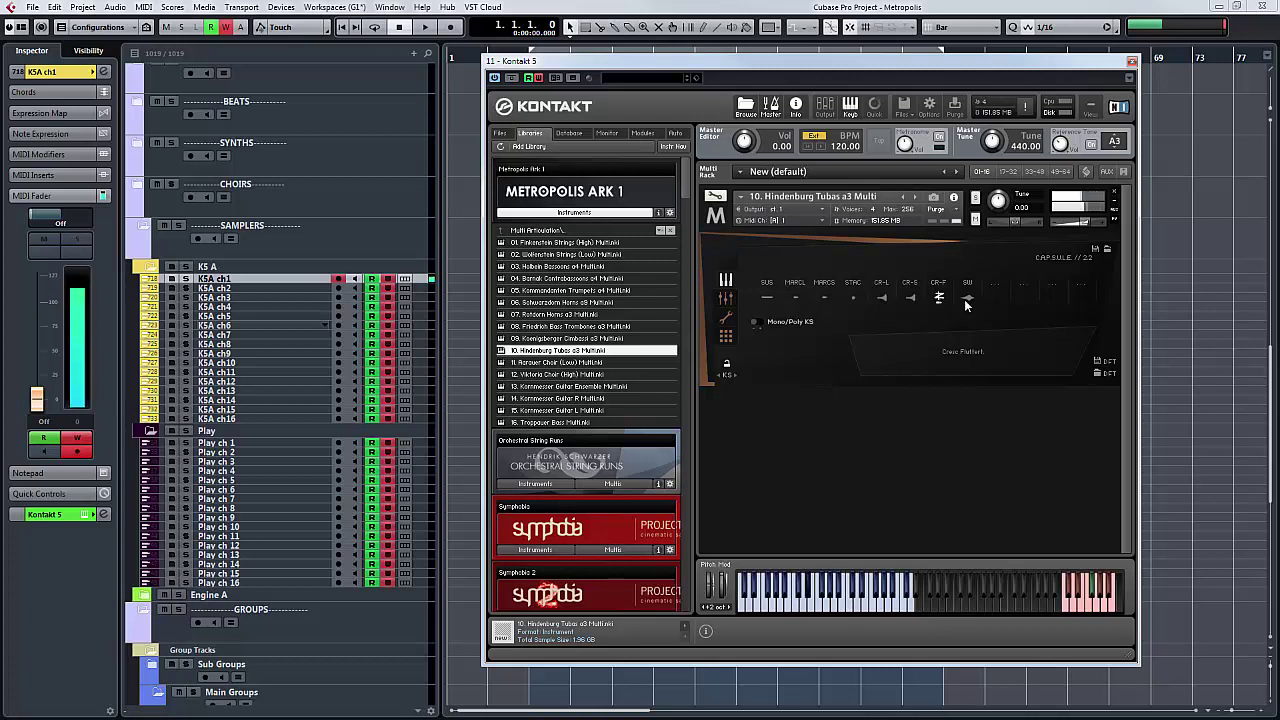
pyautogui.click(967, 300)
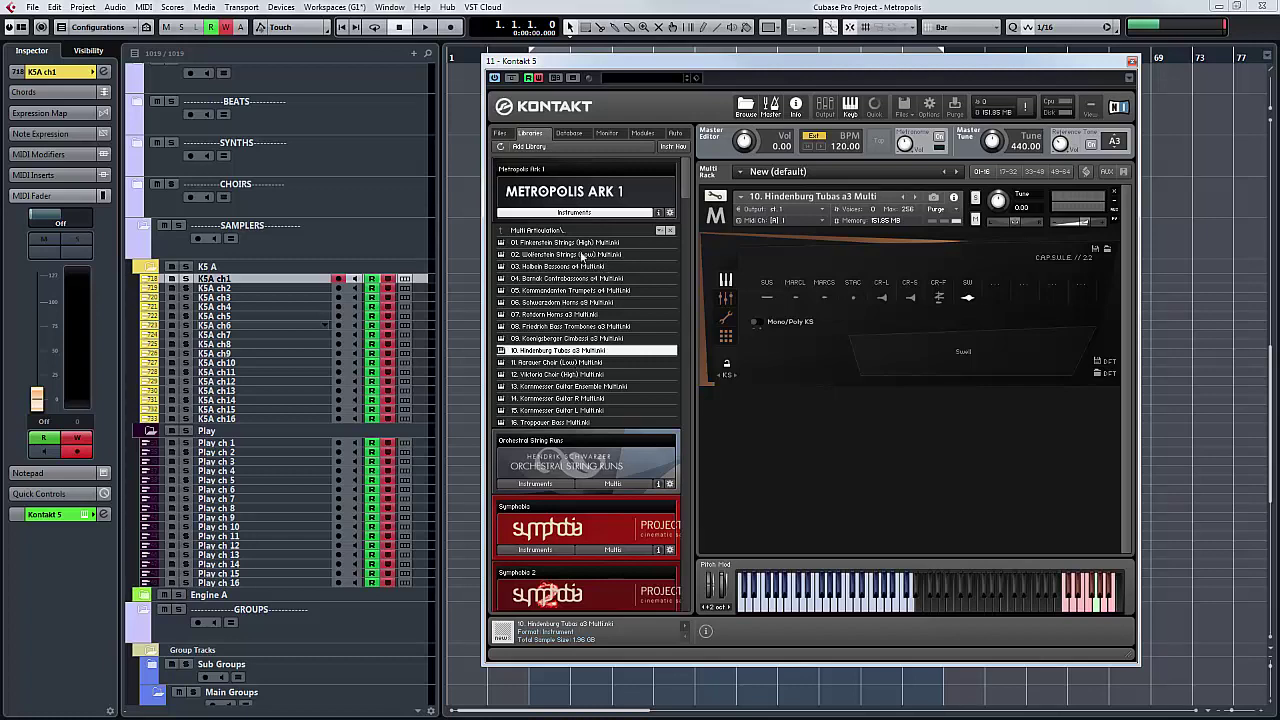
# - Replace the tubas with 01. Strings High Legato 8va from the Single Articulation folder's District I - Orchestra, 01. Finkenstein Strings (High)
pyautogui.click(565, 235)
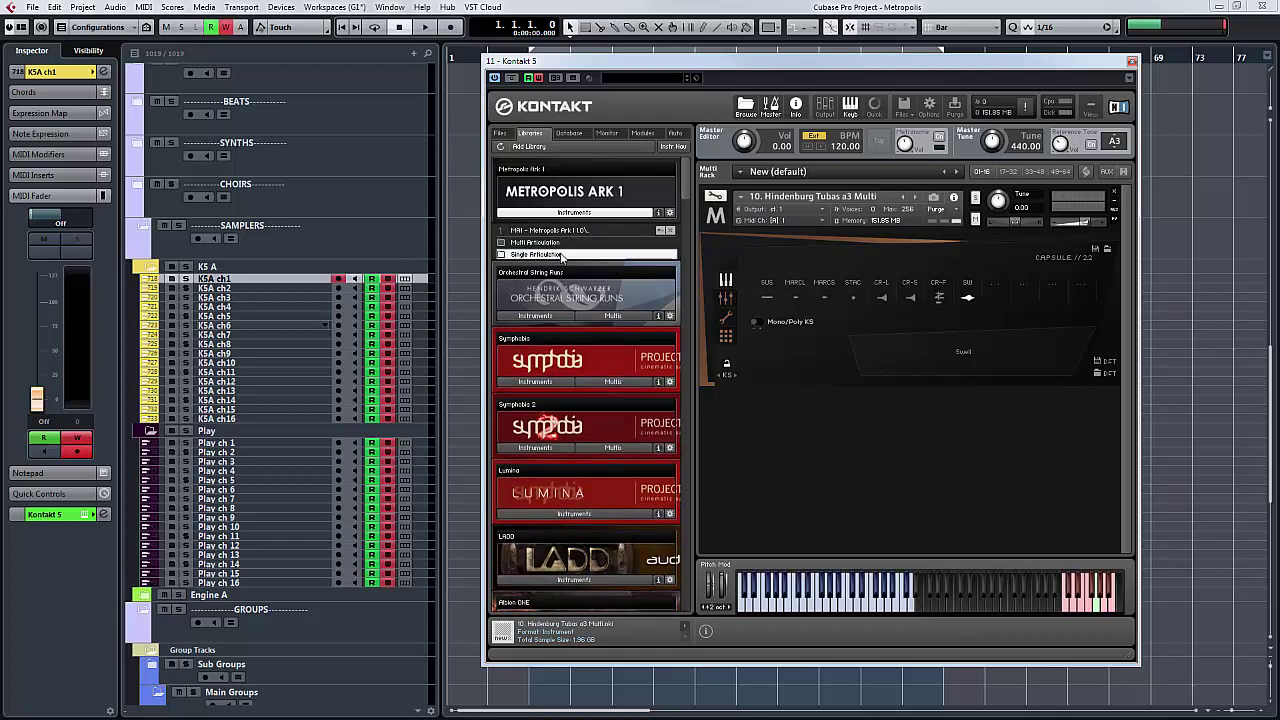
pyautogui.click(562, 257)
pyautogui.click(575, 243)
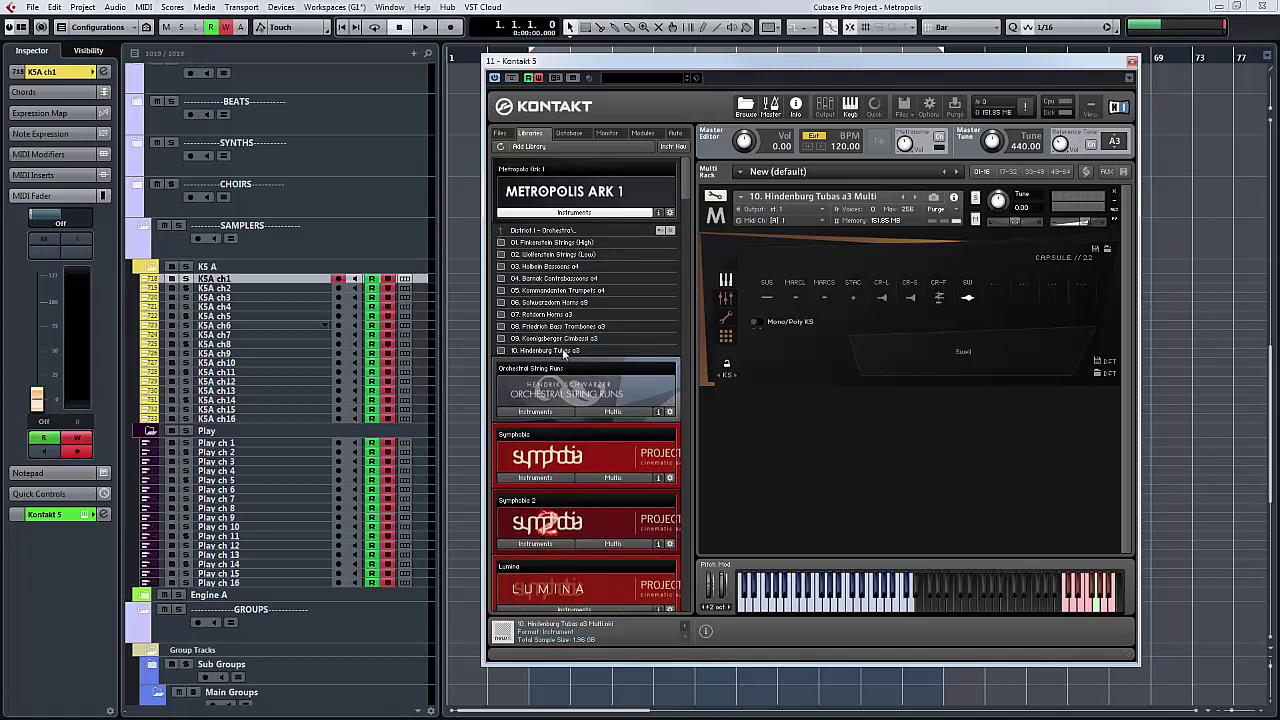
pyautogui.click(573, 244)
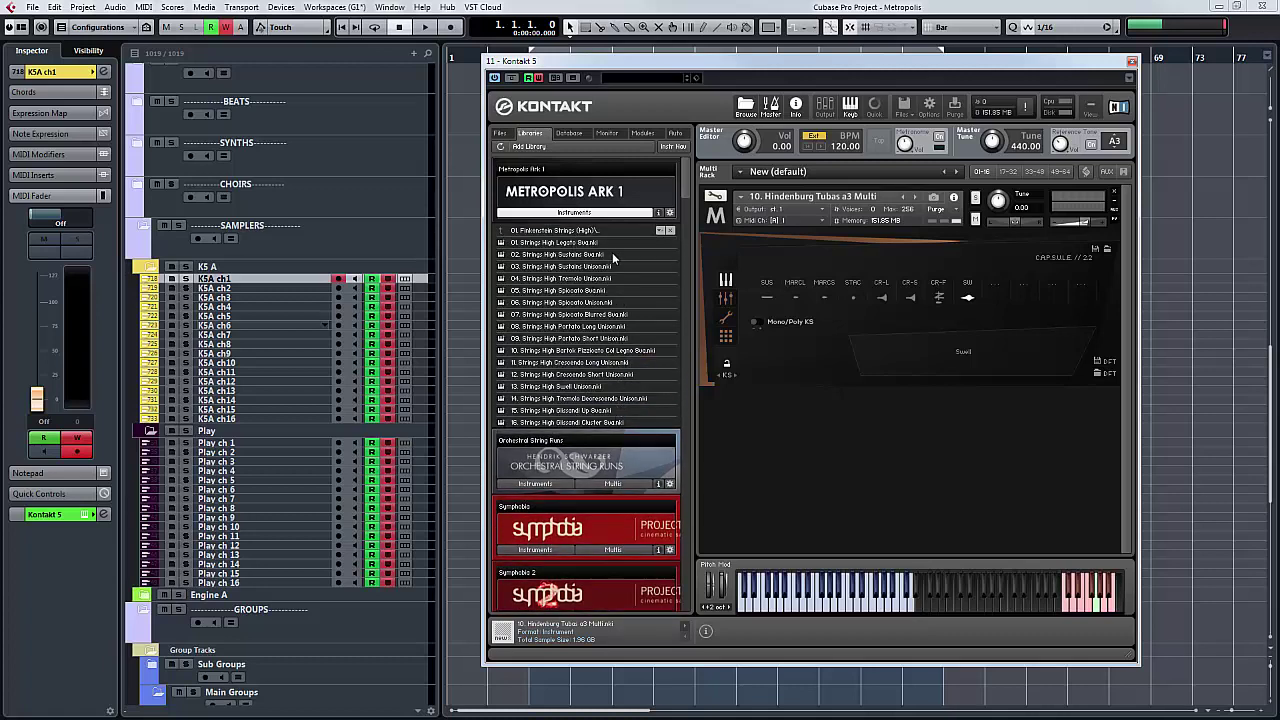
pyautogui.moveTo(578, 243); pyautogui.dragTo(859, 295)
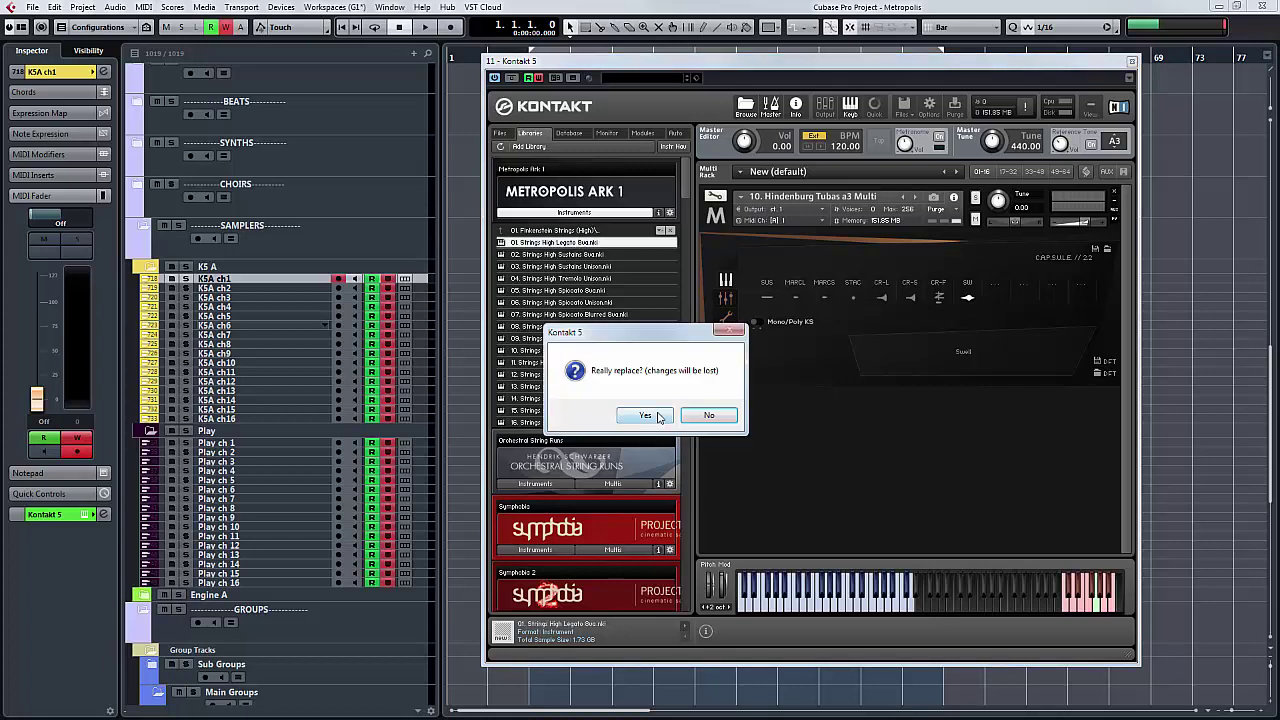
pyautogui.click(656, 416)
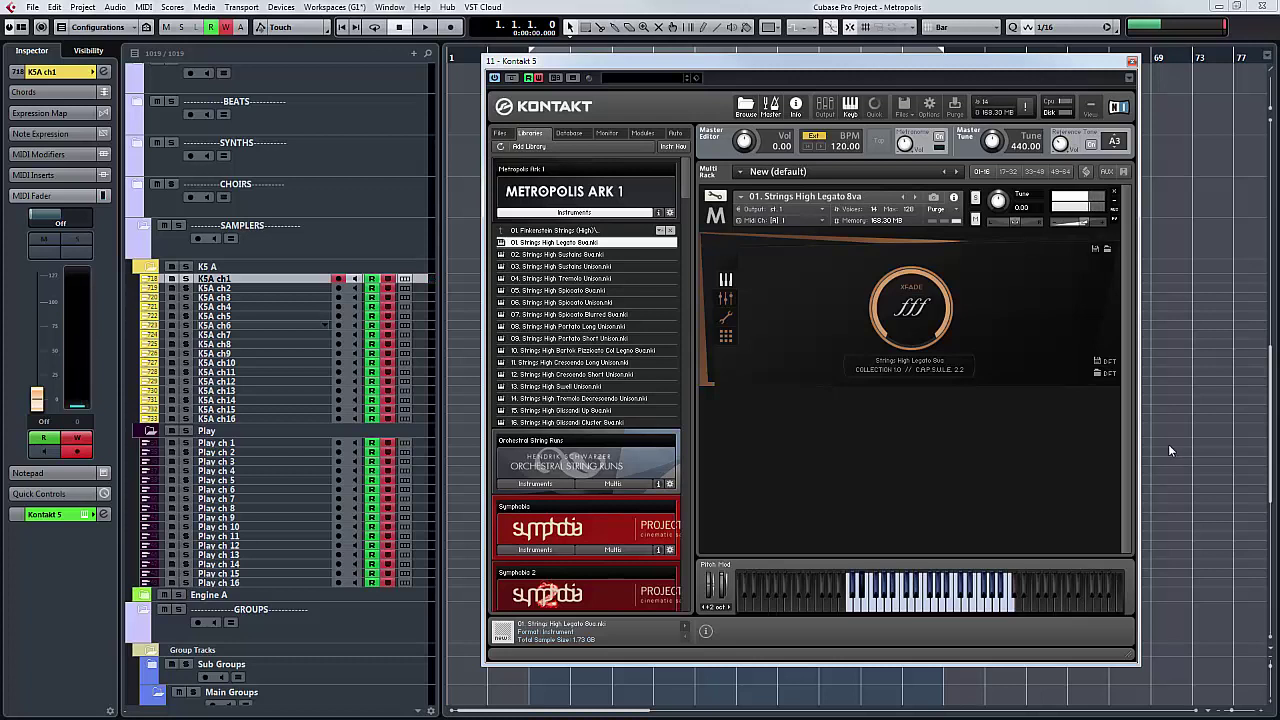
# - Try velocity control for the high legato strings' dynamics and switch back to XFade
pyautogui.click(915, 288)
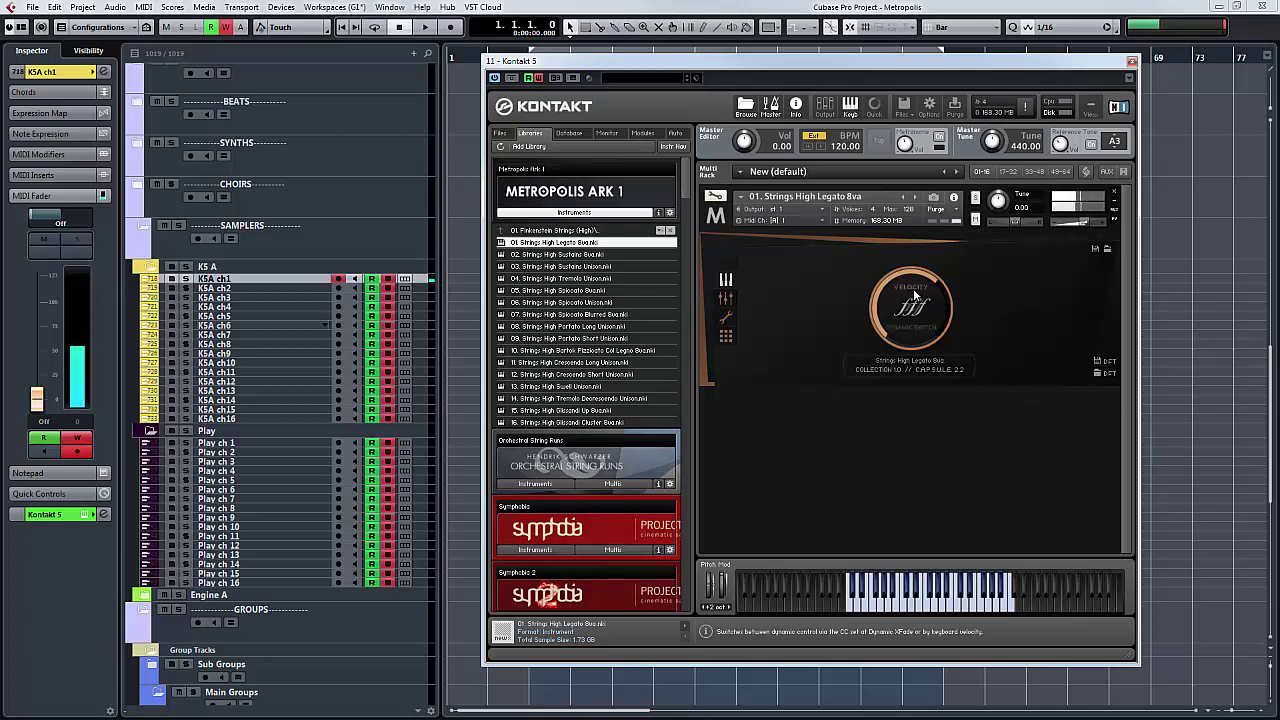
pyautogui.click(915, 290)
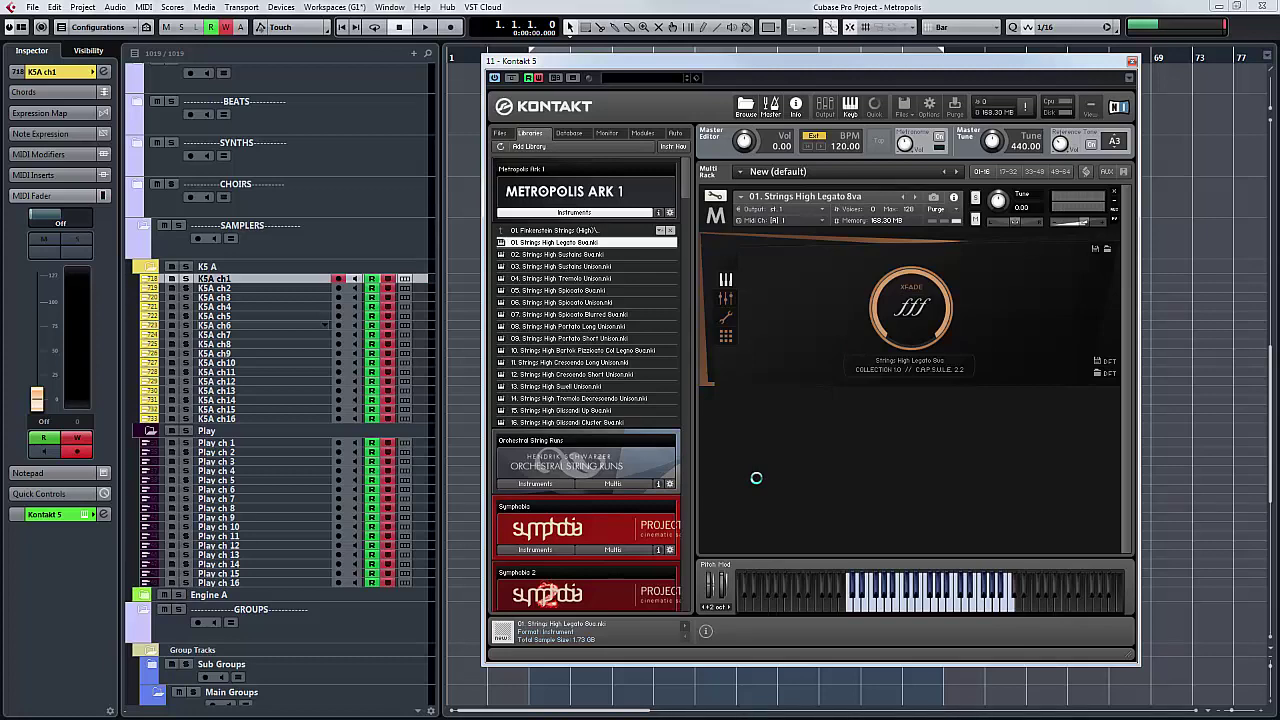
# - Go back up to the district list in the Metropolis Ark 1 Single Articulation folder
pyautogui.click(535, 231)
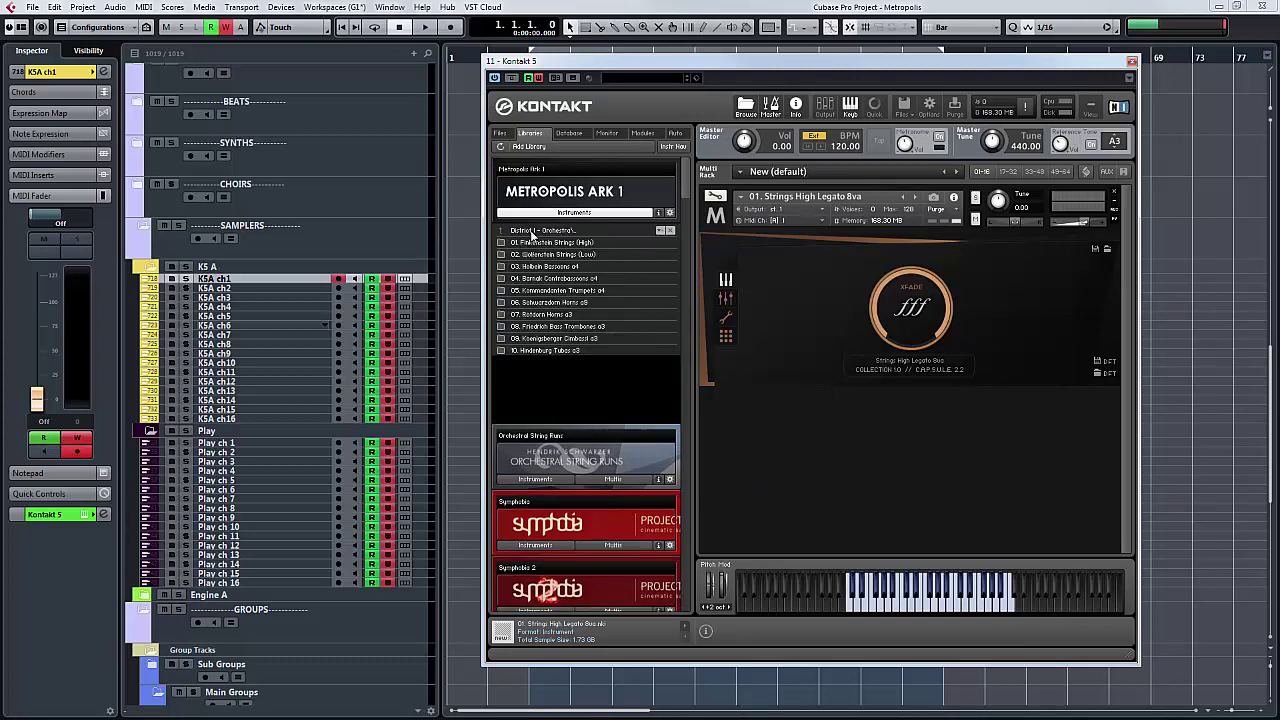
pyautogui.click(553, 231)
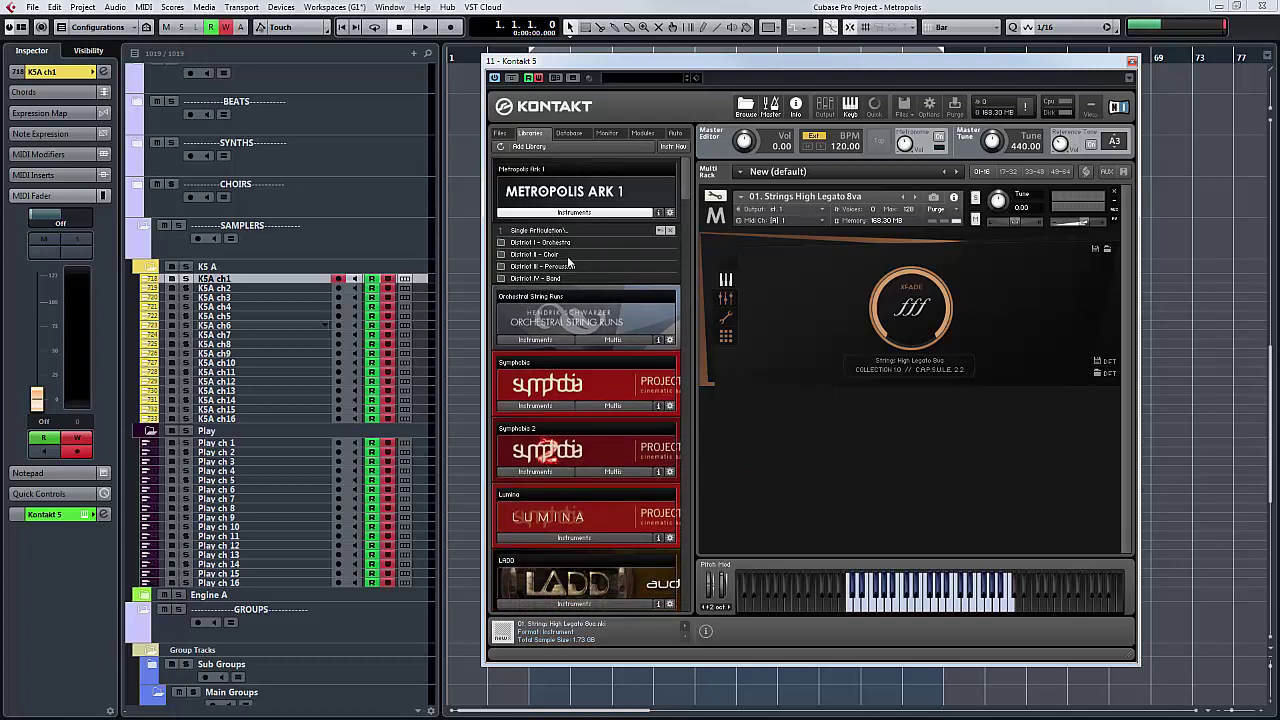